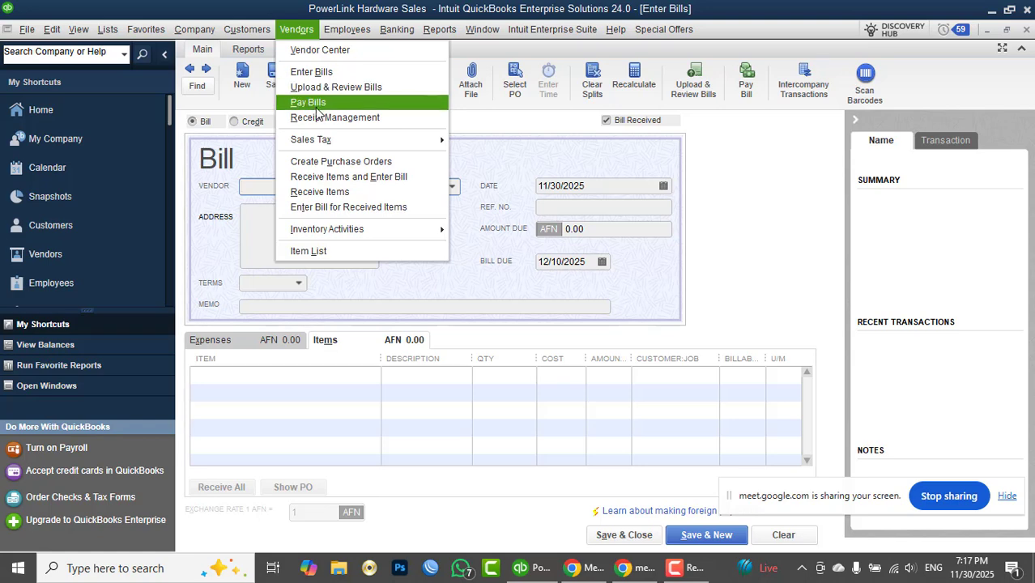
Open the Pay Bills window and the Chart of Accounts.
left_click(314, 102)
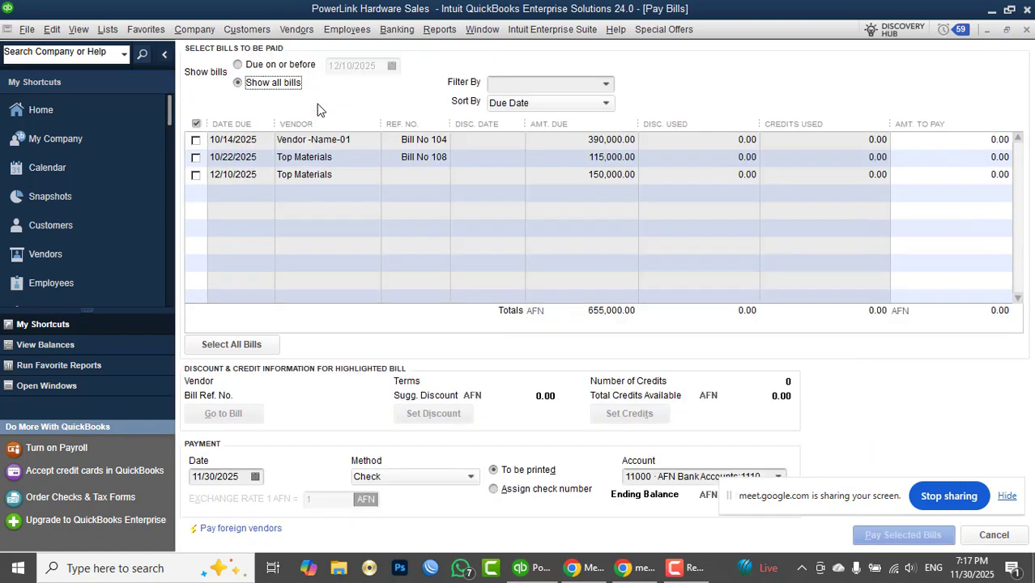
left_click(108, 29)
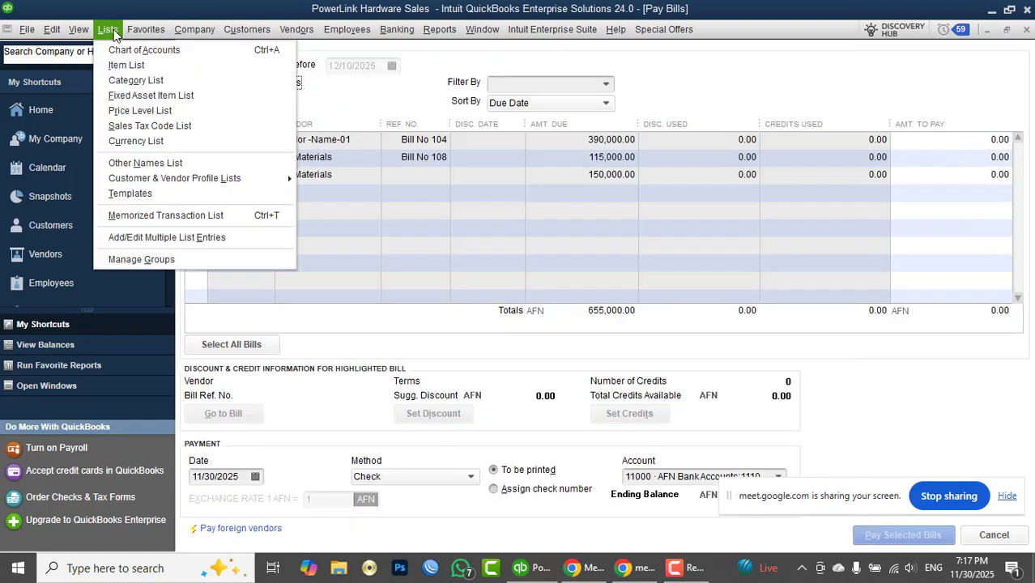
left_click(128, 51)
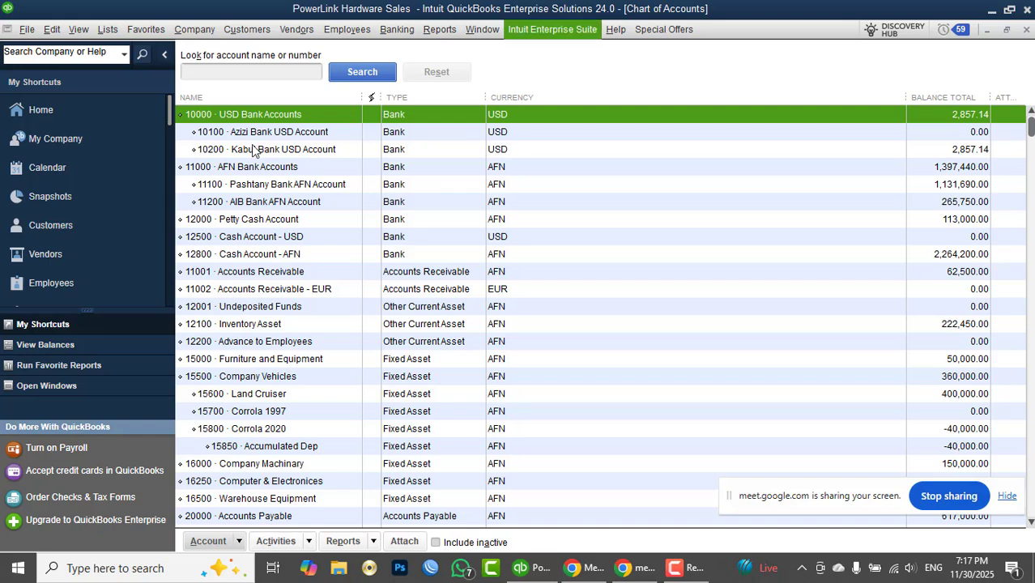
Display the Open Window List and use it to switch through Enter Bills, Chart of Accounts, Pay Bills and Home.
left_click(82, 33)
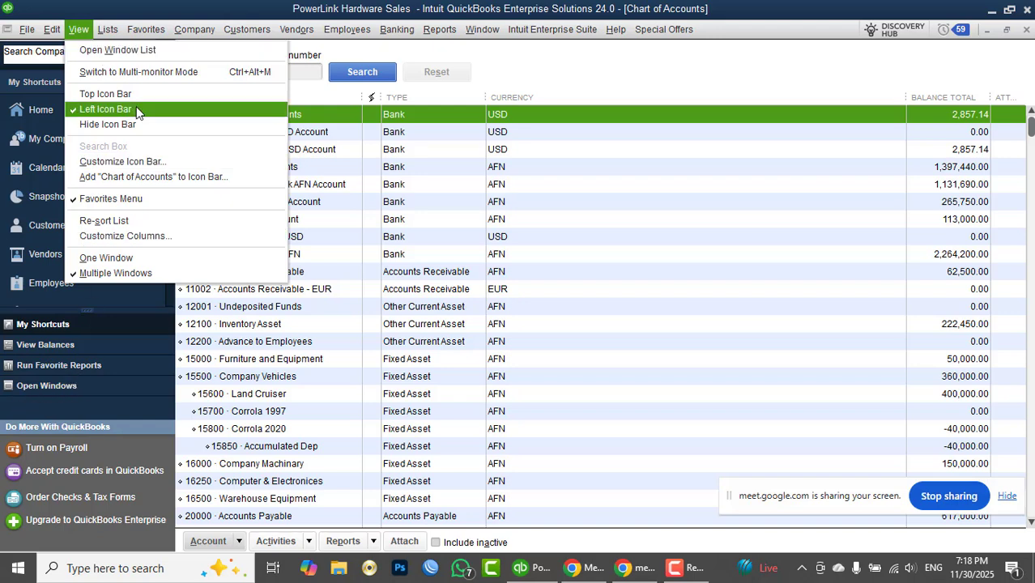
left_click(135, 60)
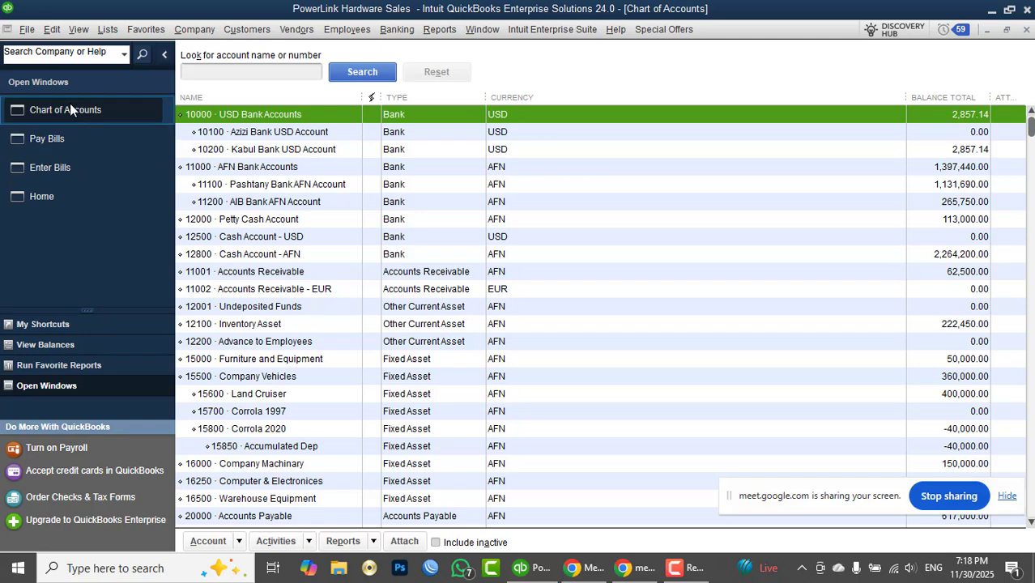
left_click(56, 171)
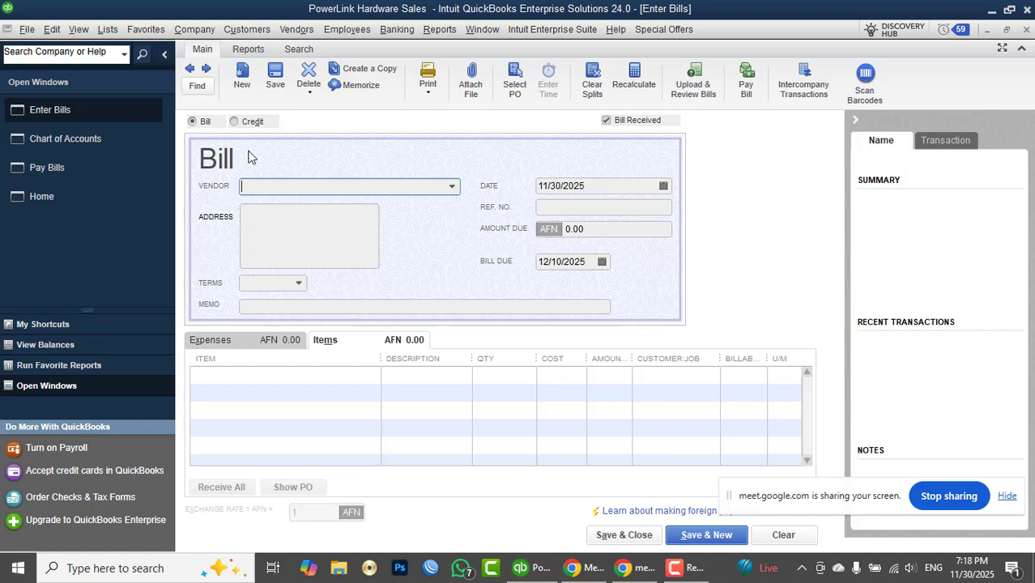
left_click(25, 138)
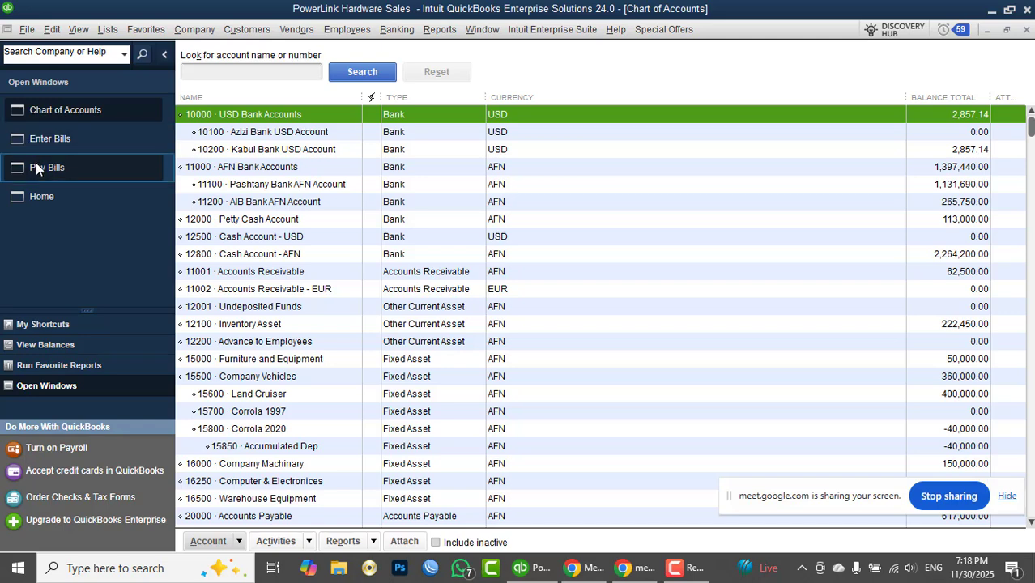
left_click(35, 165)
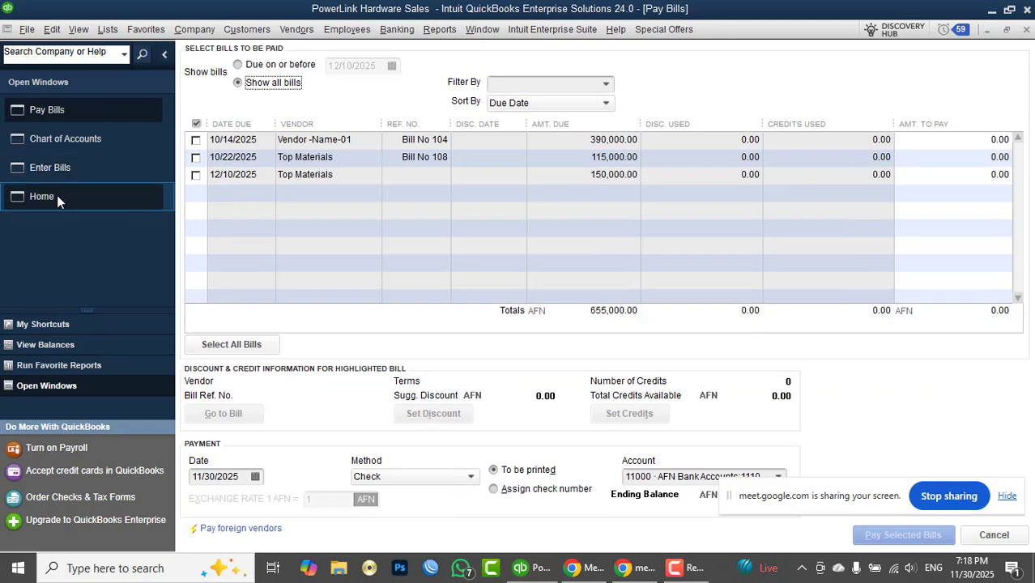
left_click(57, 196)
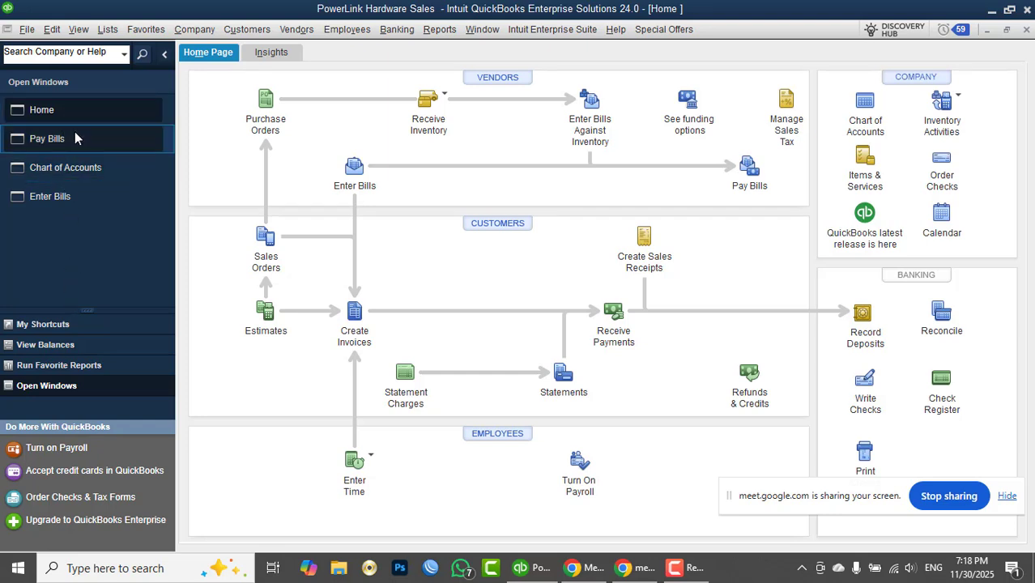
View the icon bar's My Shortcuts, View Balances and Run Favorite Reports sections, and return to My Shortcuts.
left_click(49, 325)
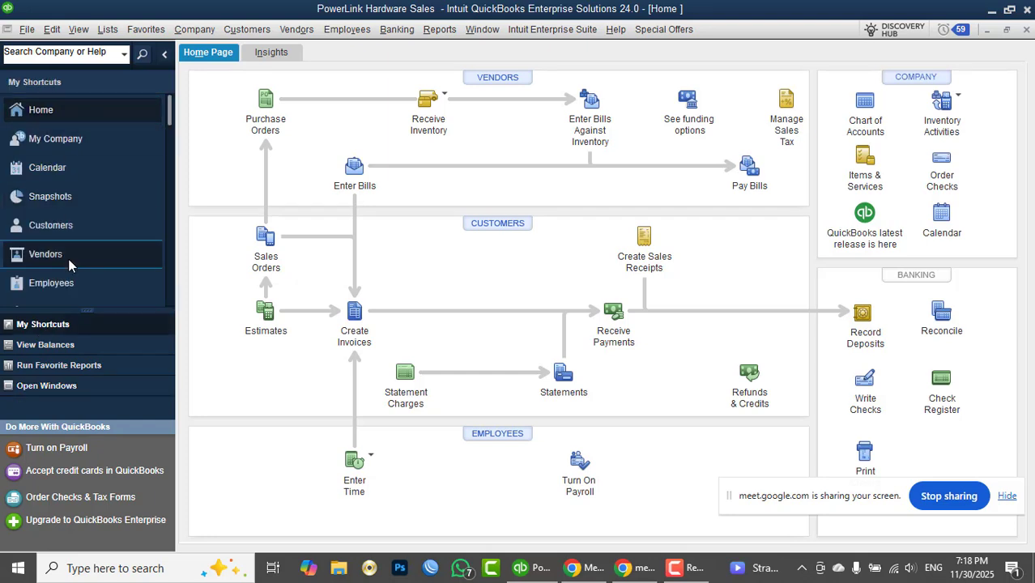
left_click(46, 347)
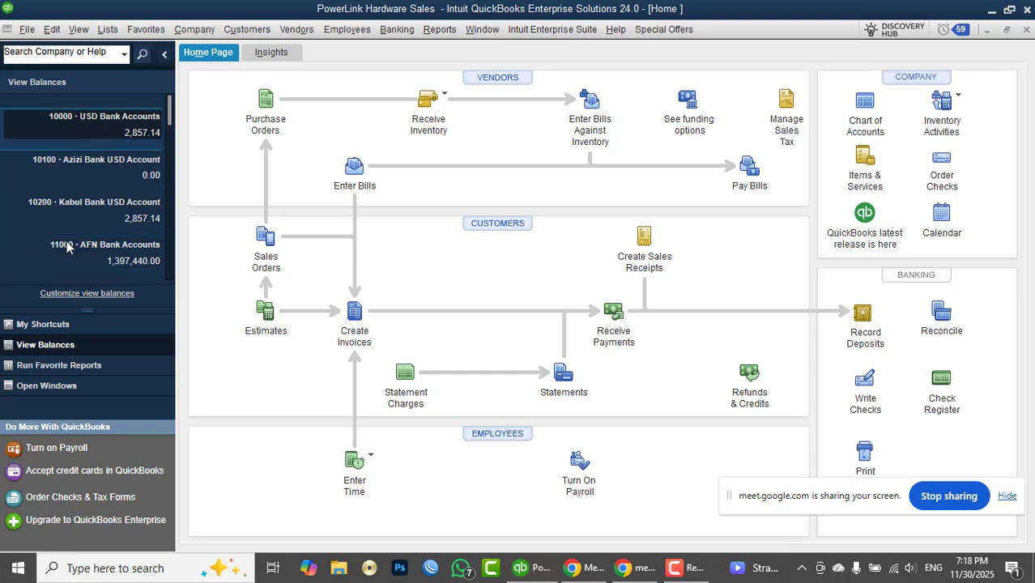
left_click(49, 368)
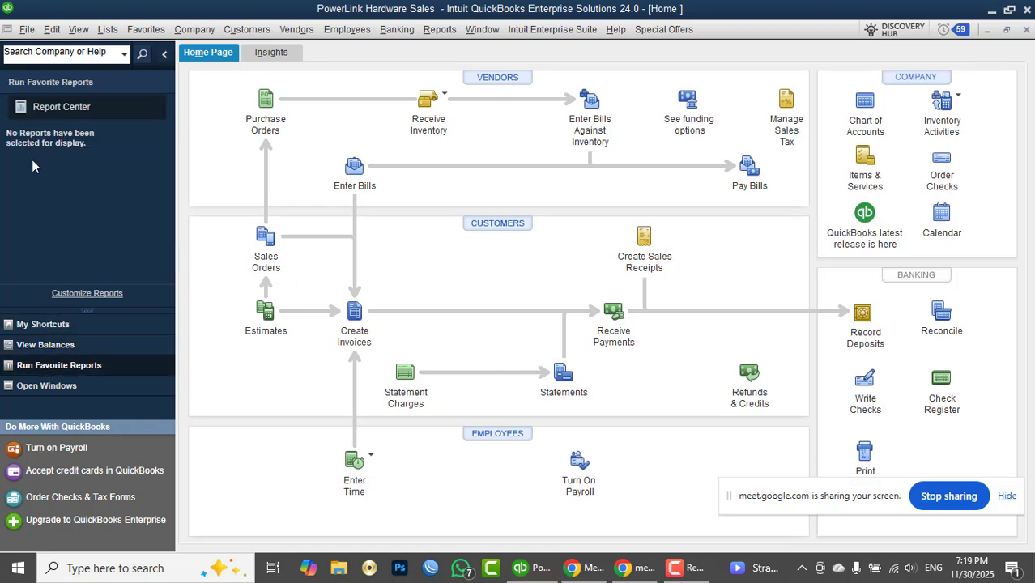
left_click(45, 326)
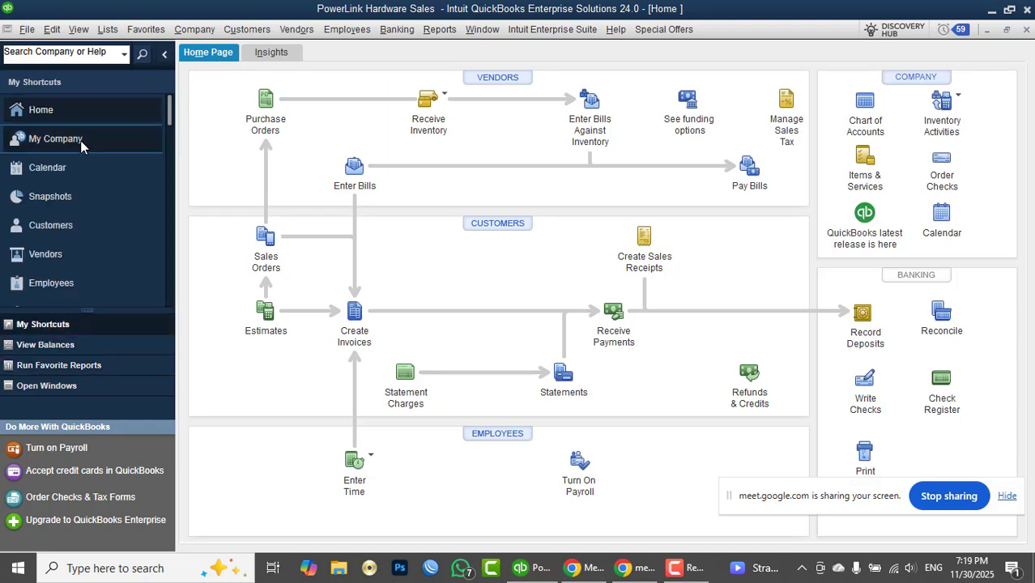
Change the icon bar layout to Top Icon Bar.
left_click(78, 29)
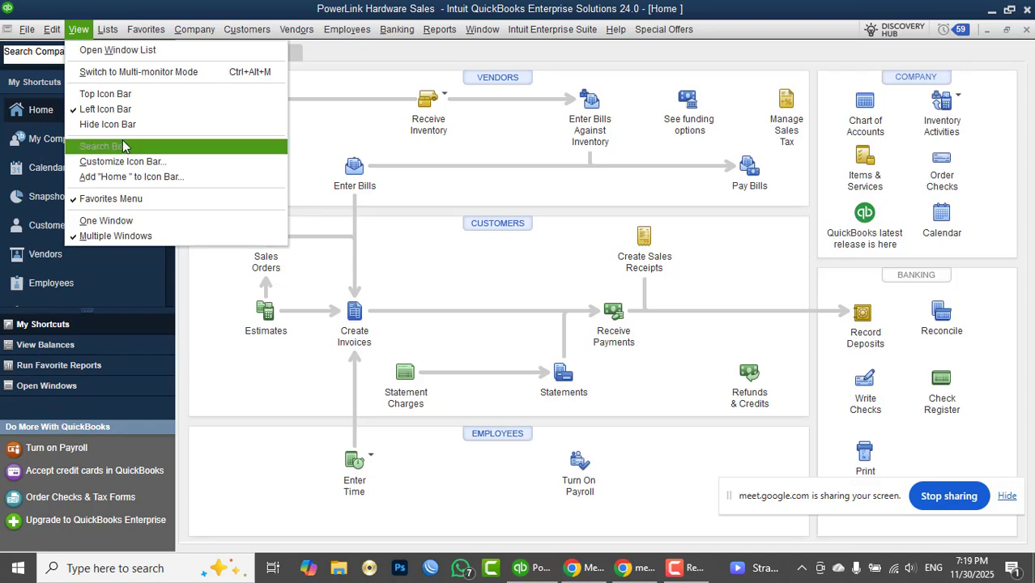
left_click(107, 94)
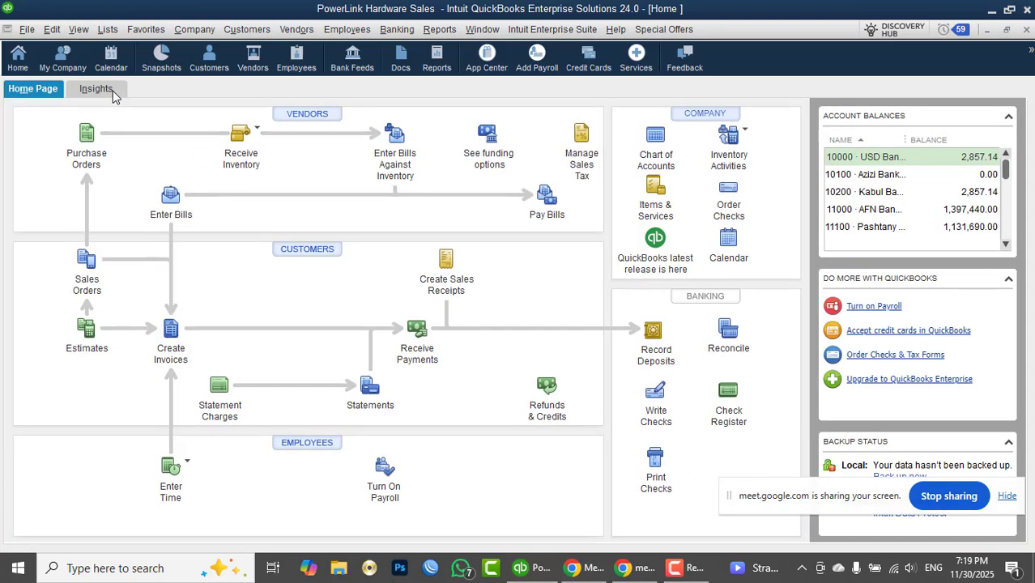
Display the Open Window List alongside the Home page and use it to switch to Enter Bills and Pay Bills.
left_click(78, 30)
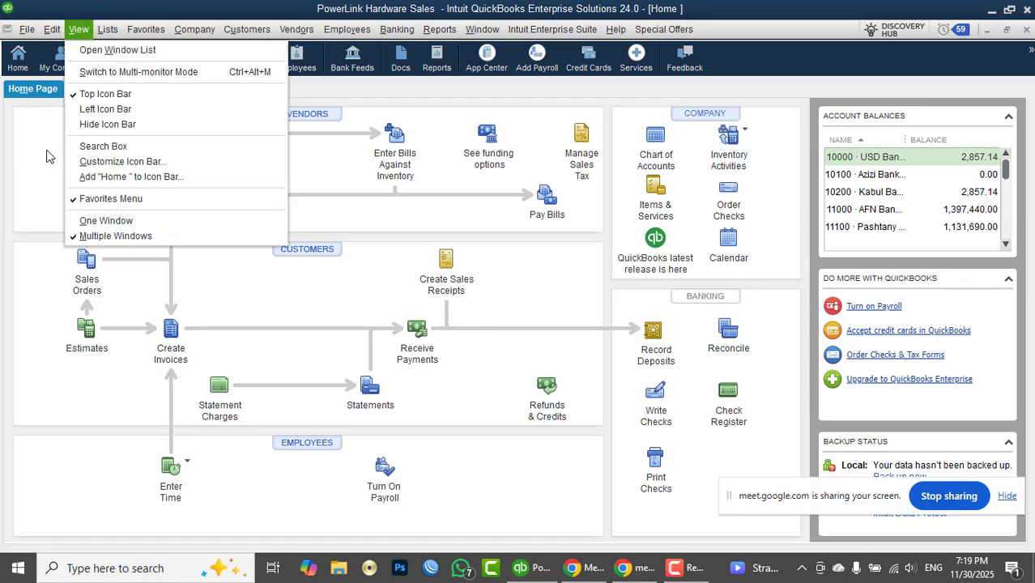
left_click(97, 50)
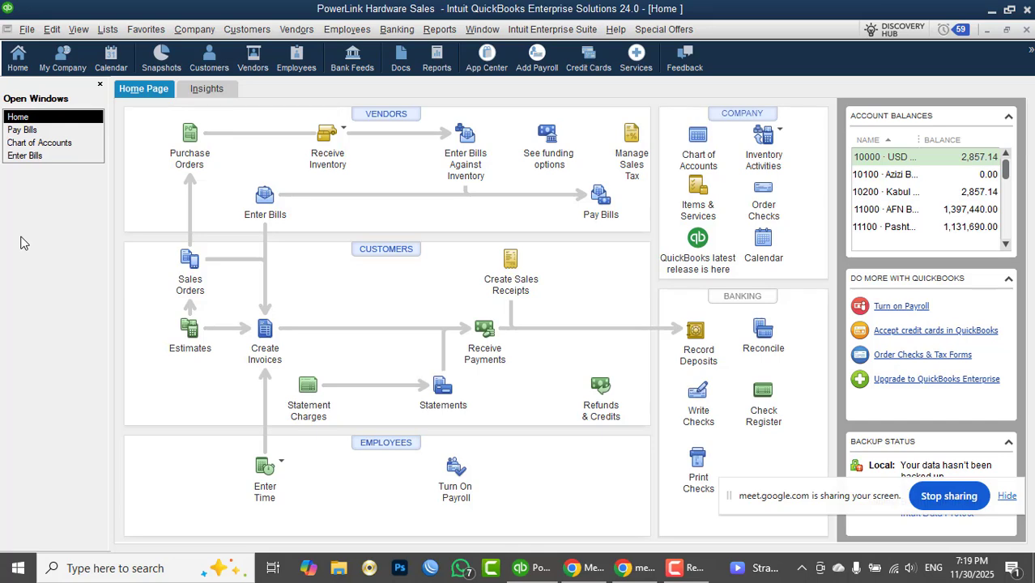
left_click(26, 156)
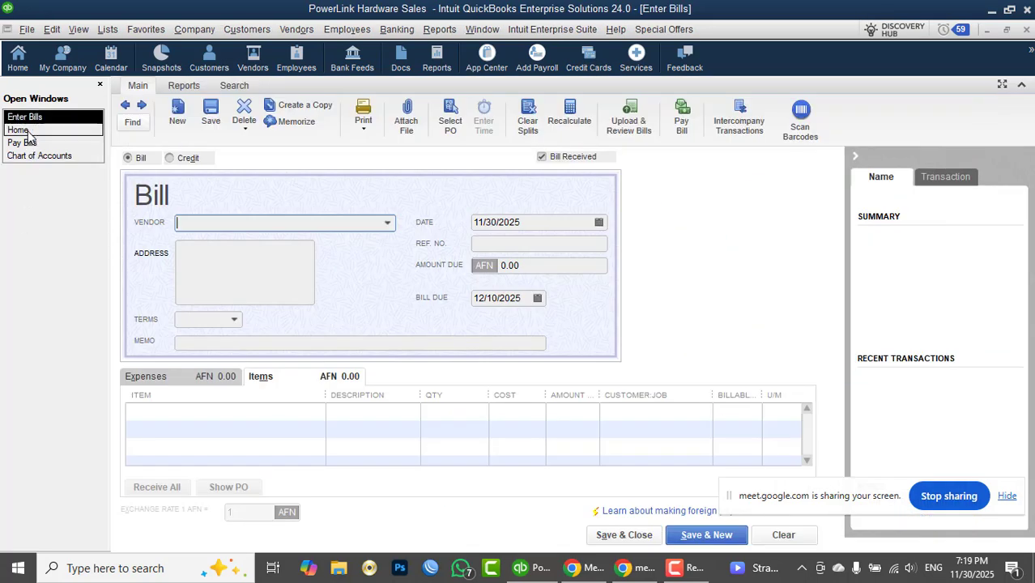
left_click(28, 143)
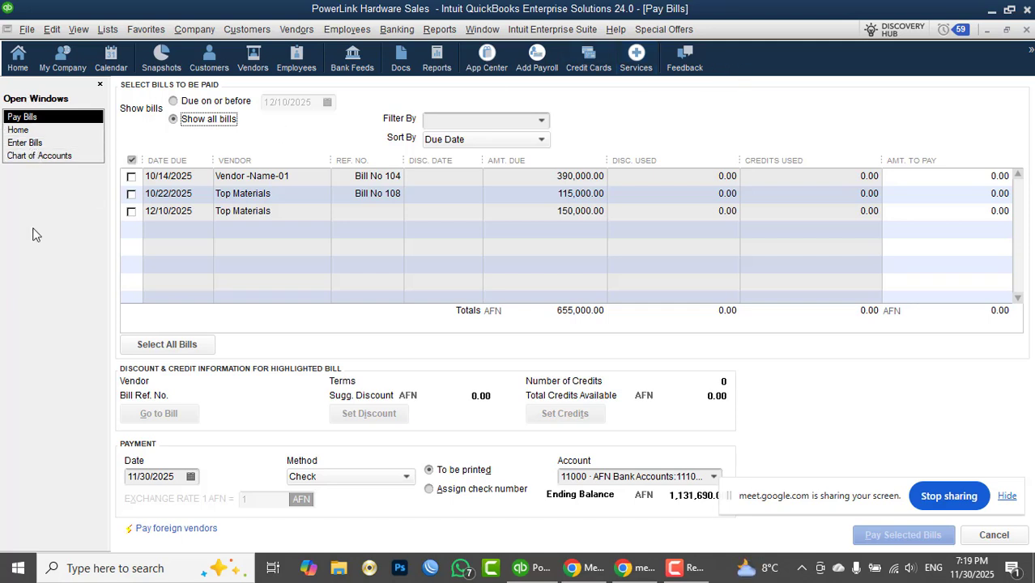
Try to switch to Multi-monitor Mode.
left_click(79, 29)
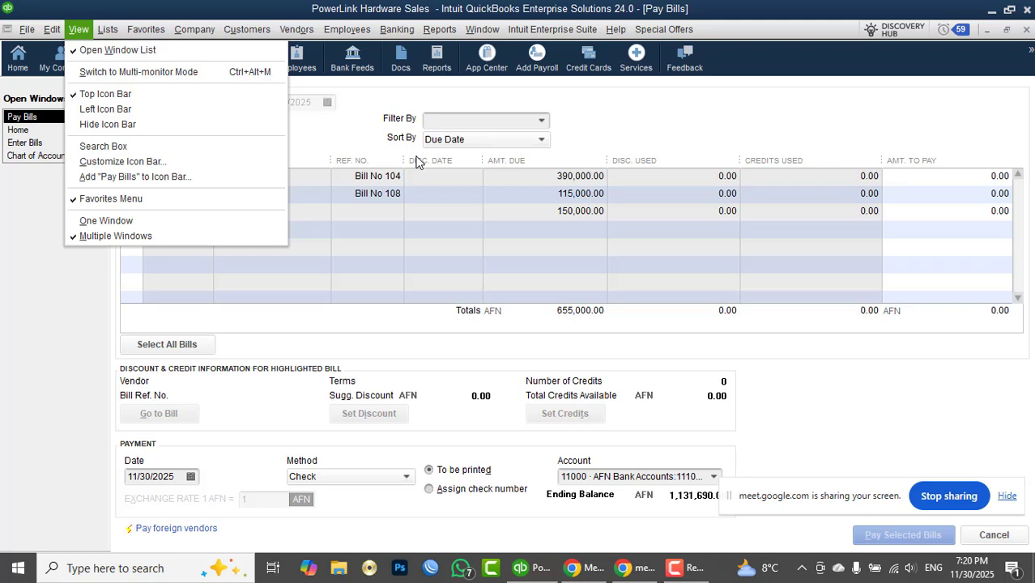
left_click(100, 73)
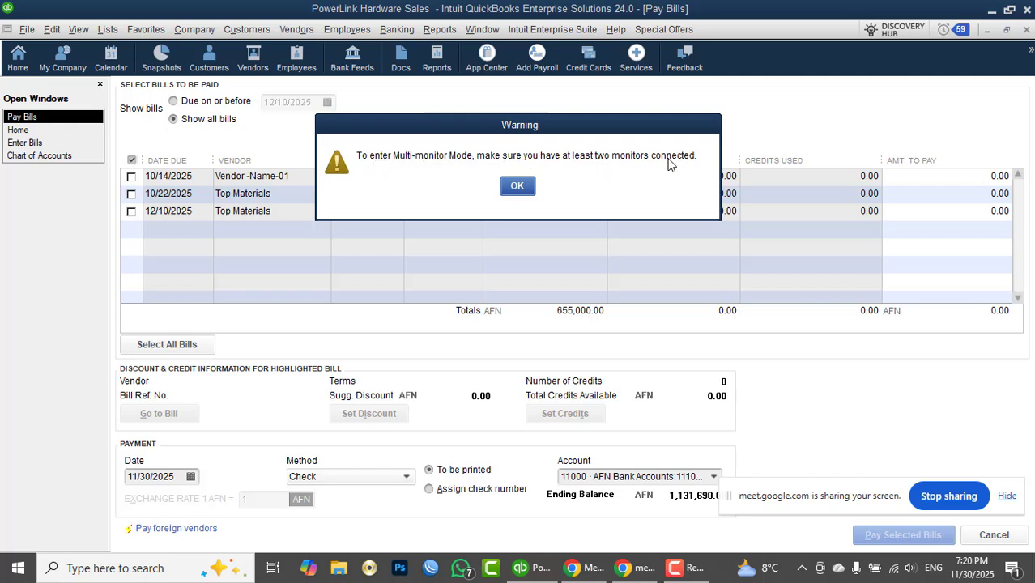
left_click(518, 186)
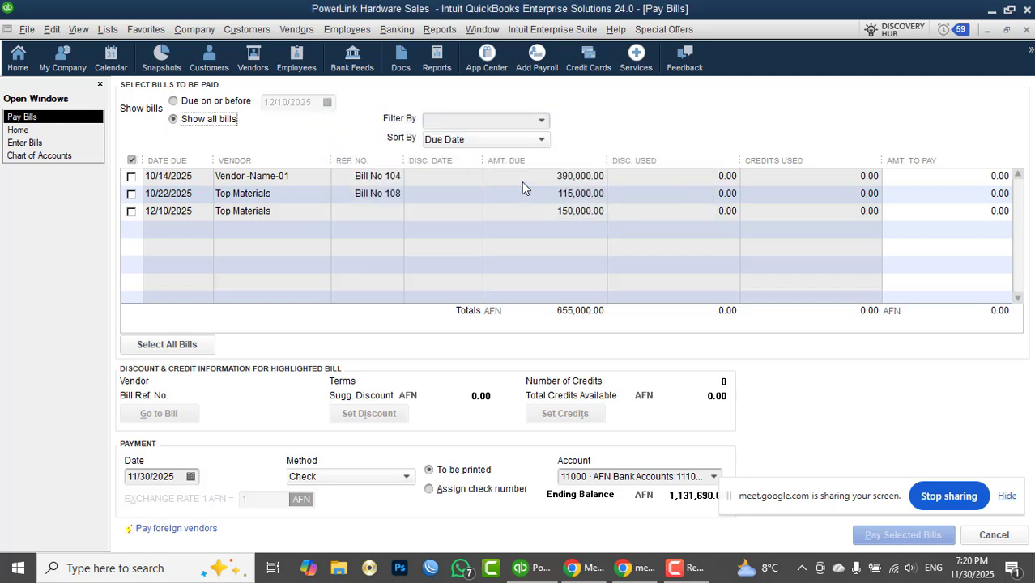
Try out the Left Icon Bar and Hide Icon Bar layouts, restoring the Top Icon Bar after each.
left_click(79, 30)
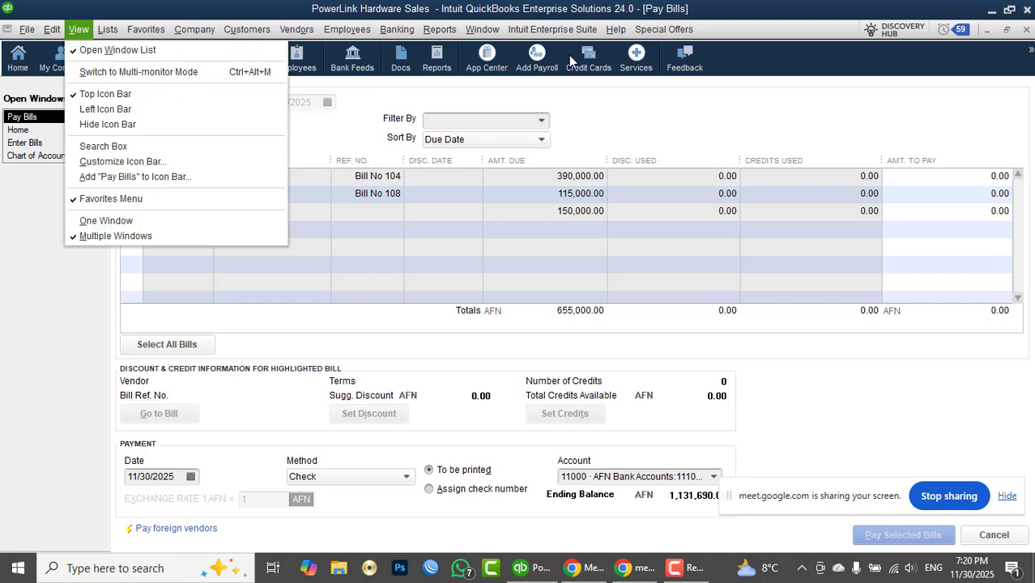
left_click(123, 108)
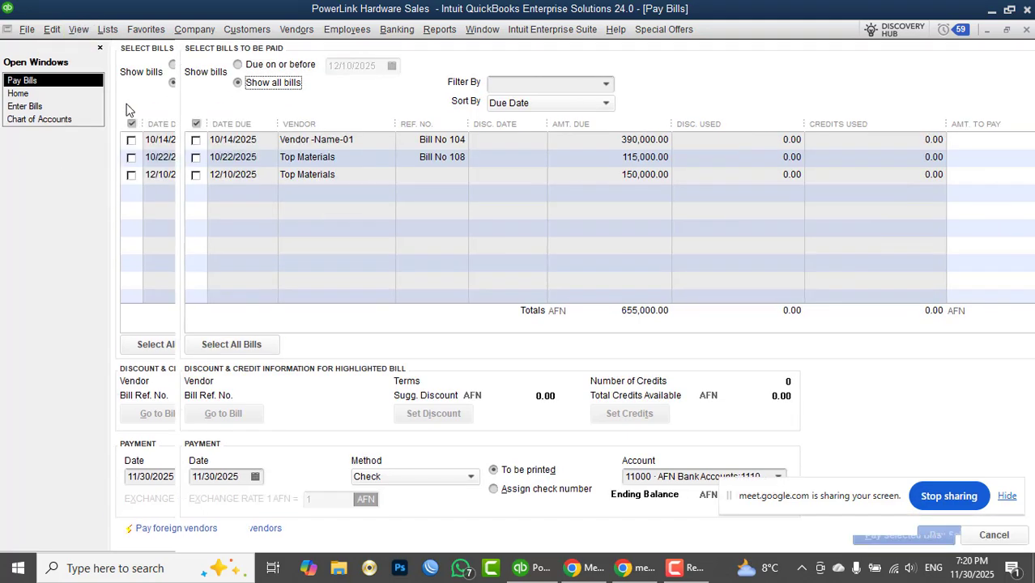
left_click(78, 29)
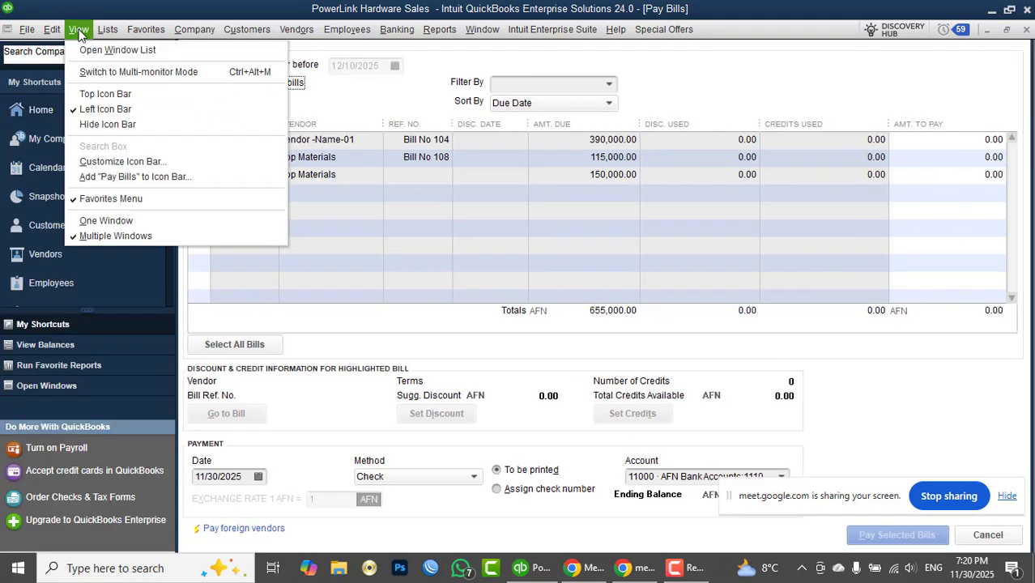
left_click(87, 95)
left_click(78, 29)
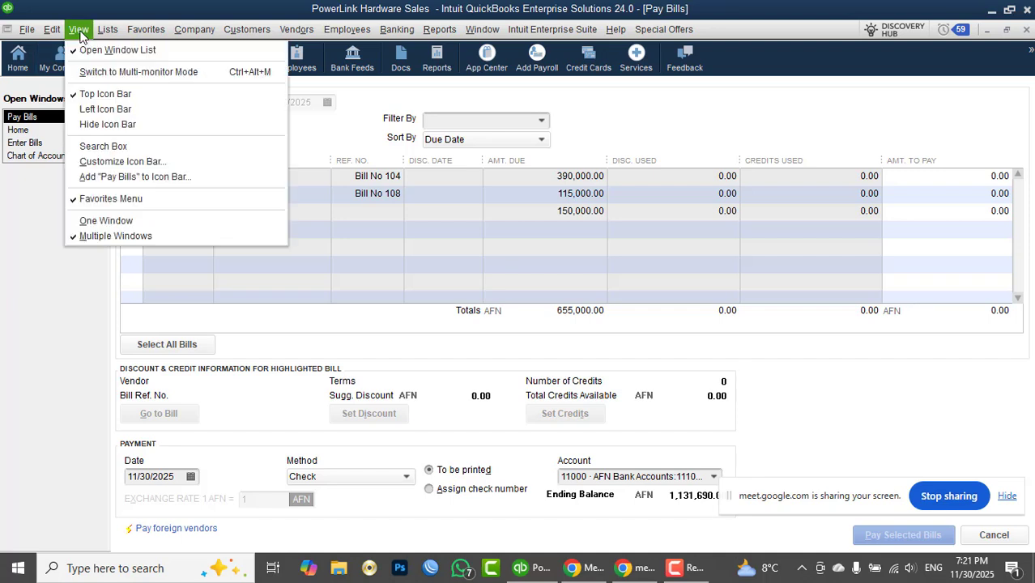
left_click(96, 123)
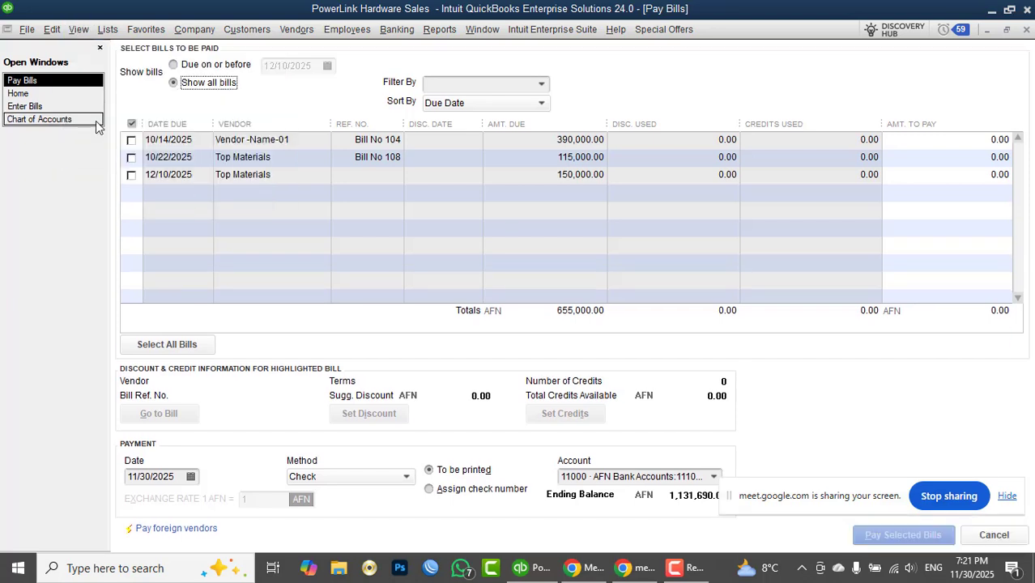
left_click(79, 29)
left_click(94, 94)
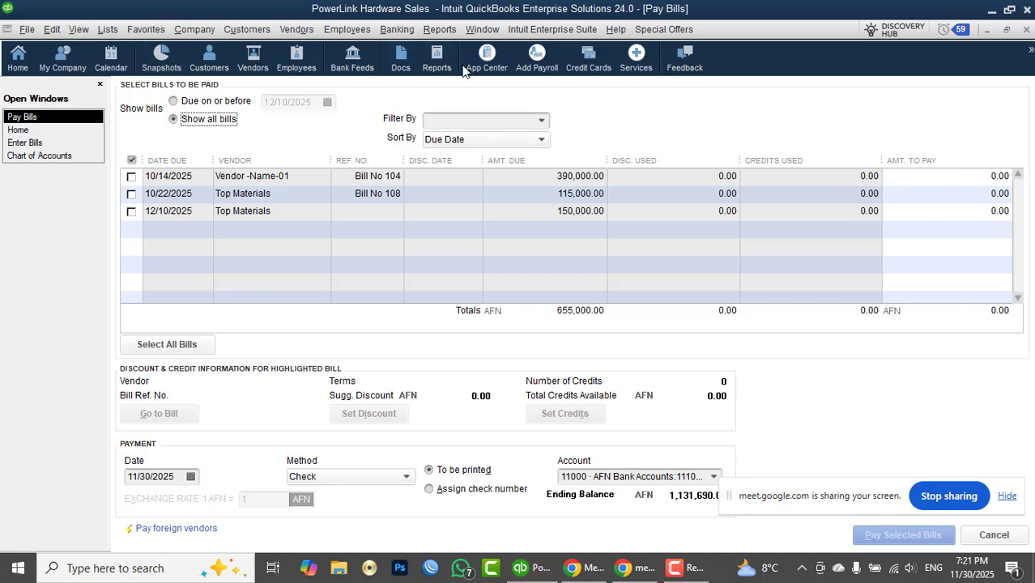
Open the Make Deposits window and the Receive Items and Enter Bill form.
left_click(397, 31)
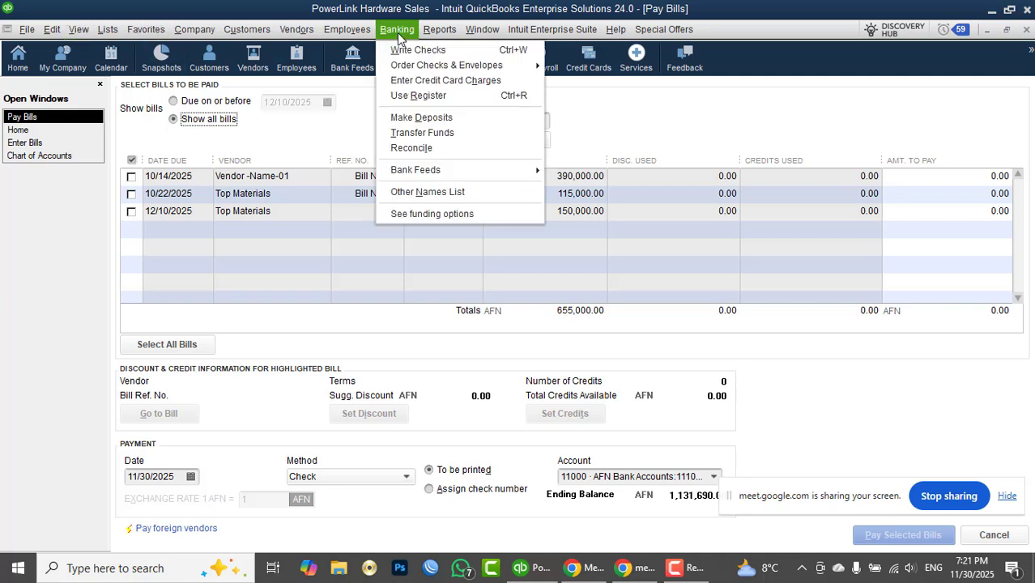
left_click(409, 119)
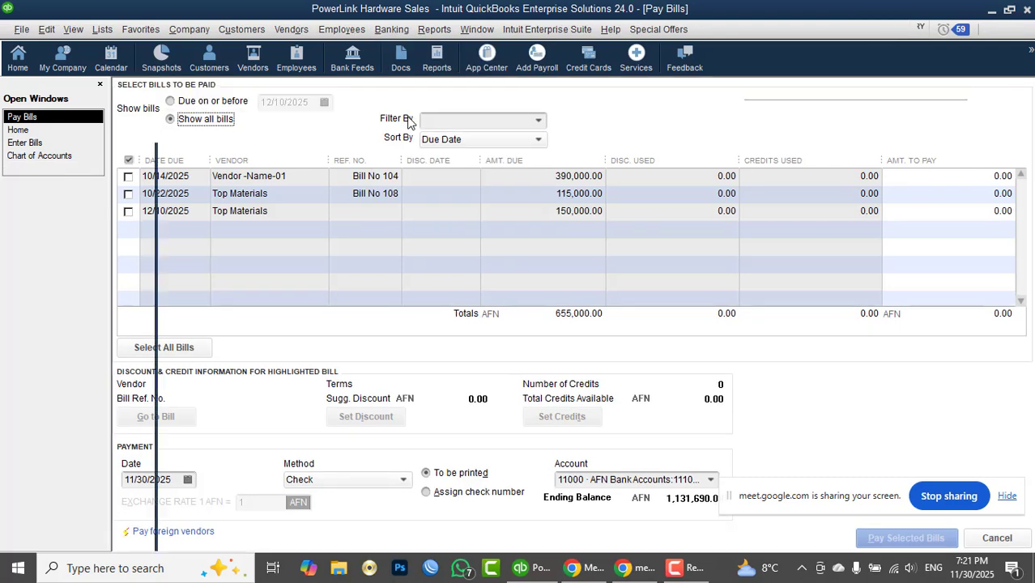
left_click(312, 32)
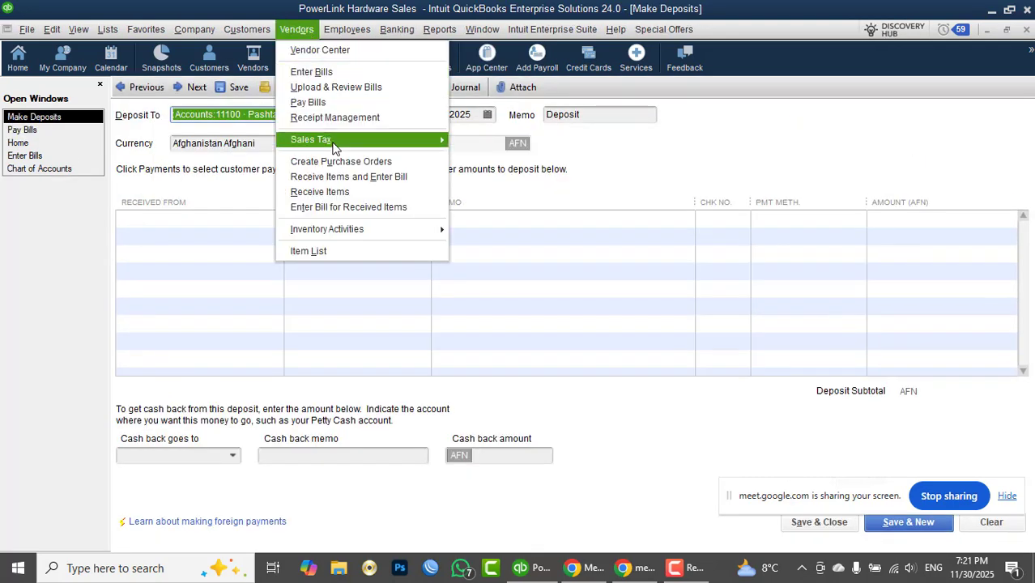
left_click(344, 178)
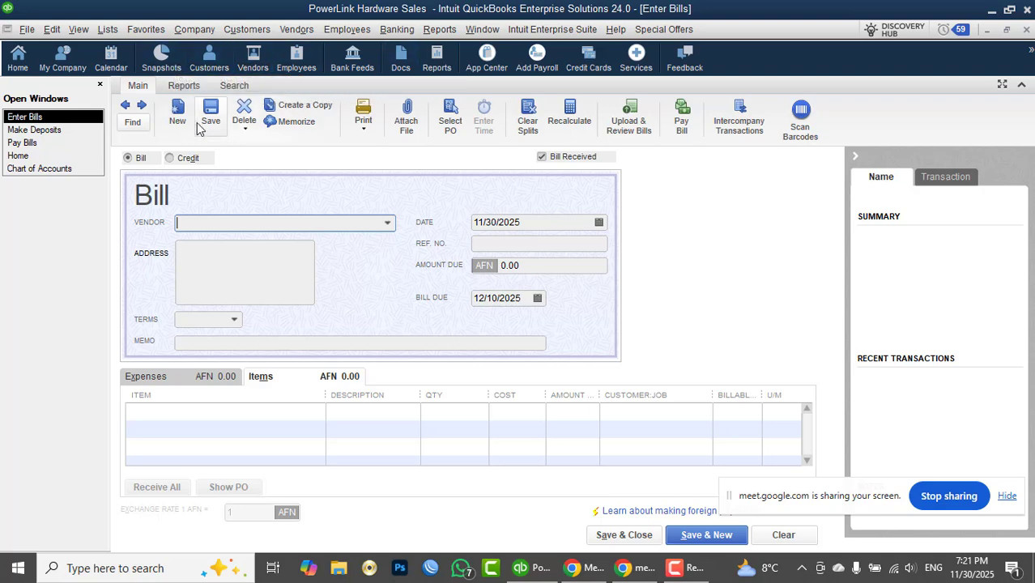
Close all open windows, including Enter Bills, Make Deposits, Pay Bills, Home and Chart of Accounts.
key("Escape")
key("Escape")
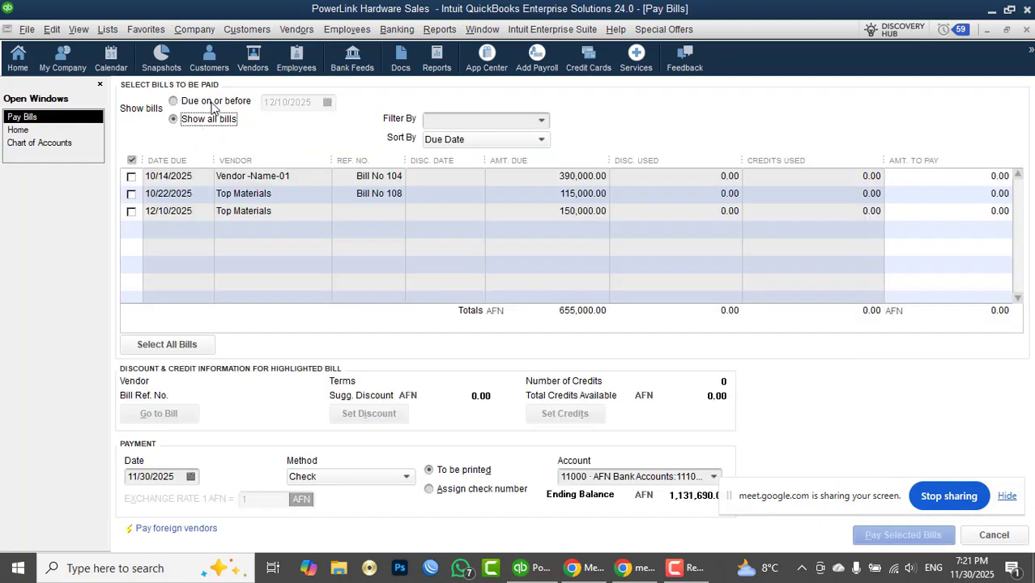
key("Escape")
key("Escape")
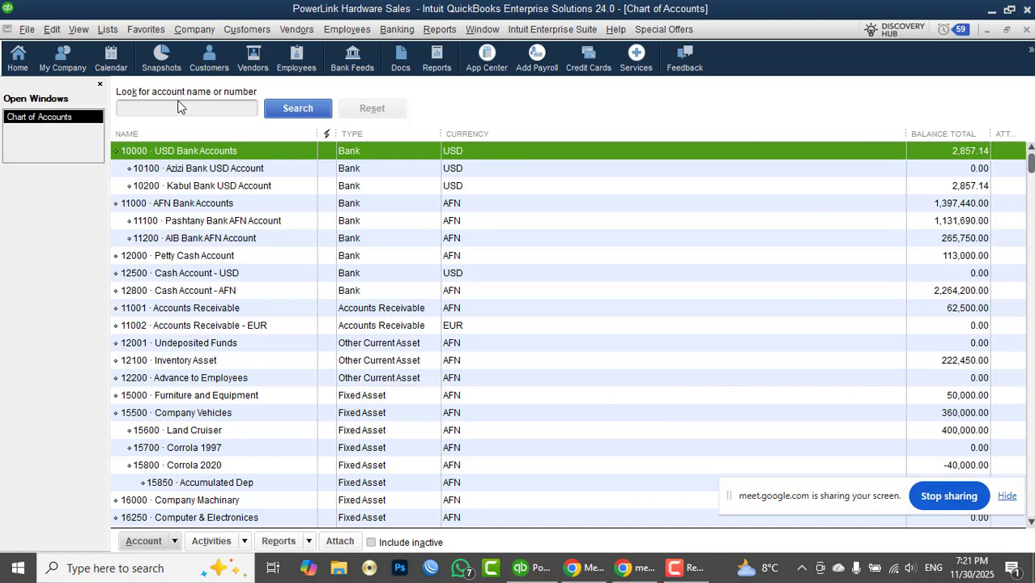
key("Escape")
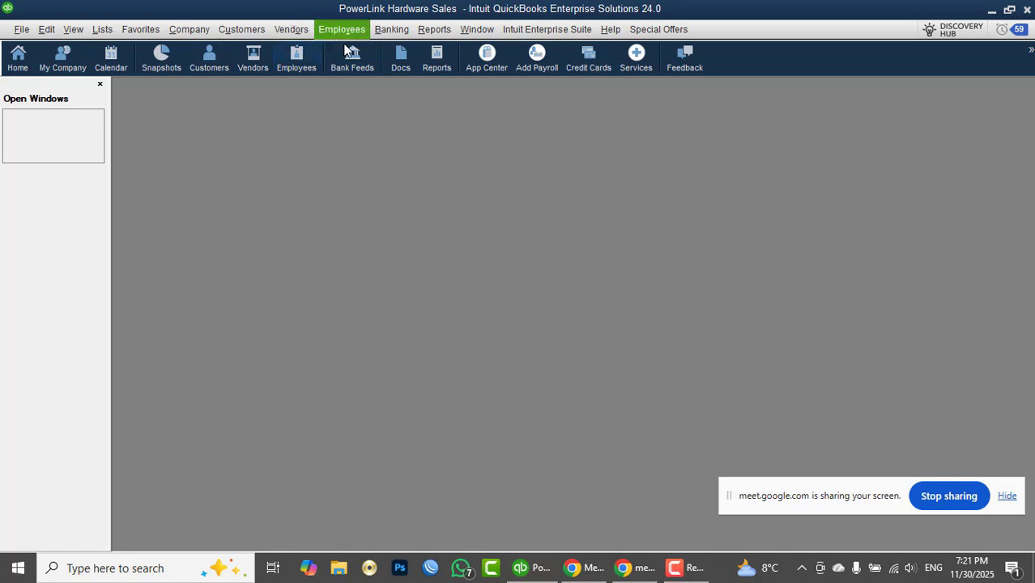
Open the Profit & Loss Standard report, maximize it and set its dates to This Month.
left_click(434, 29)
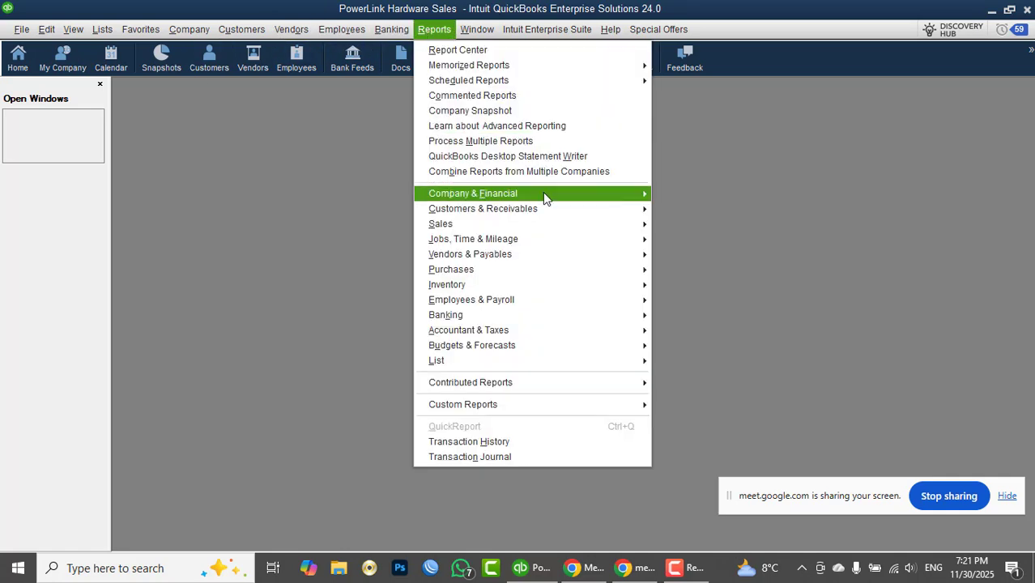
mouse_move(545, 196)
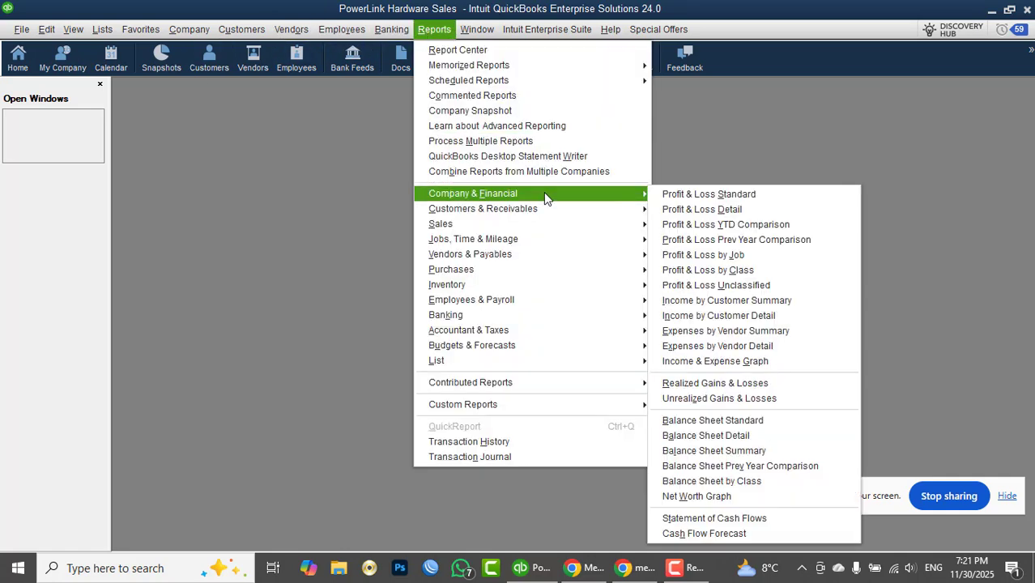
left_click(766, 199)
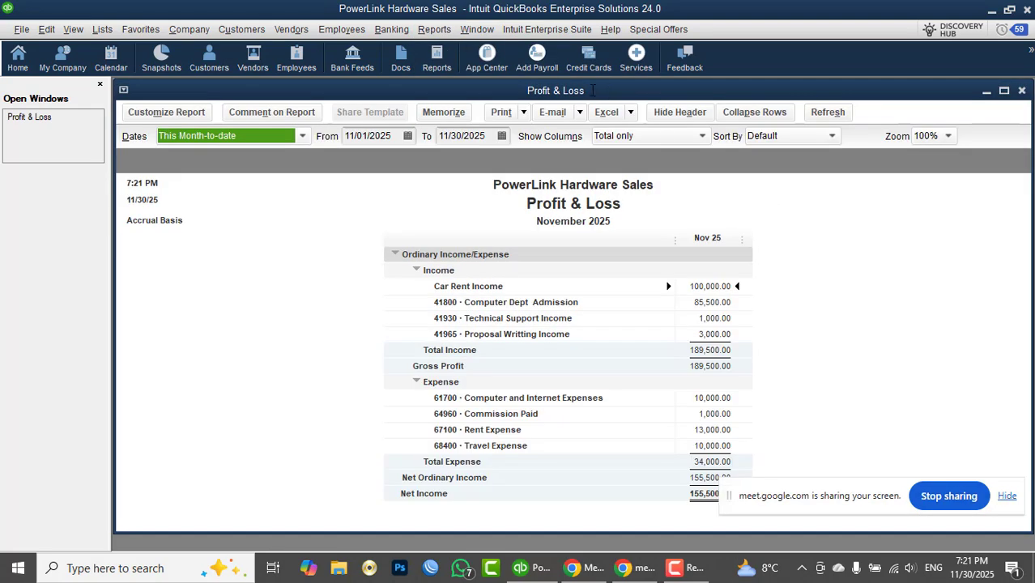
double_click(592, 90)
left_click(257, 114)
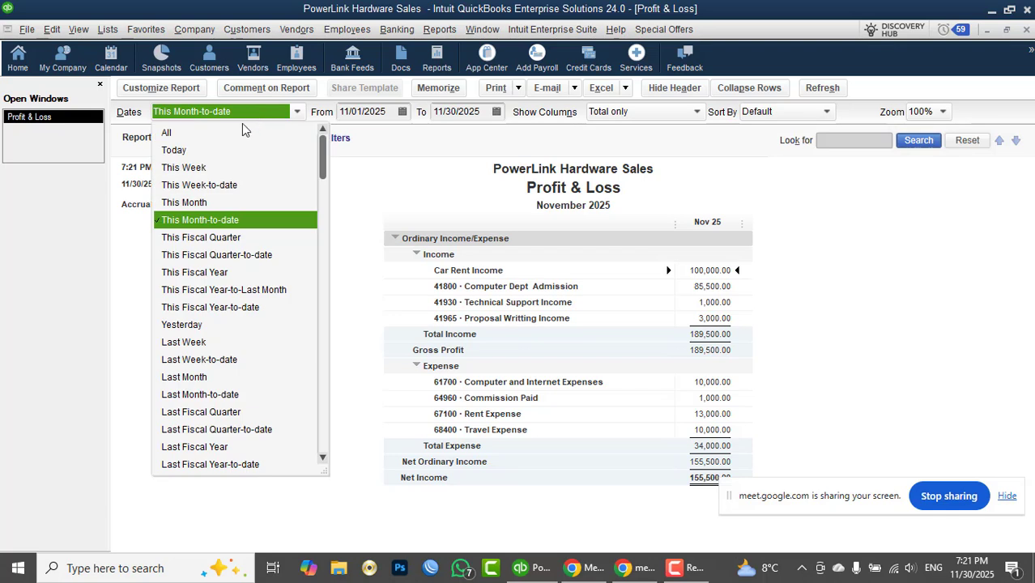
left_click(208, 201)
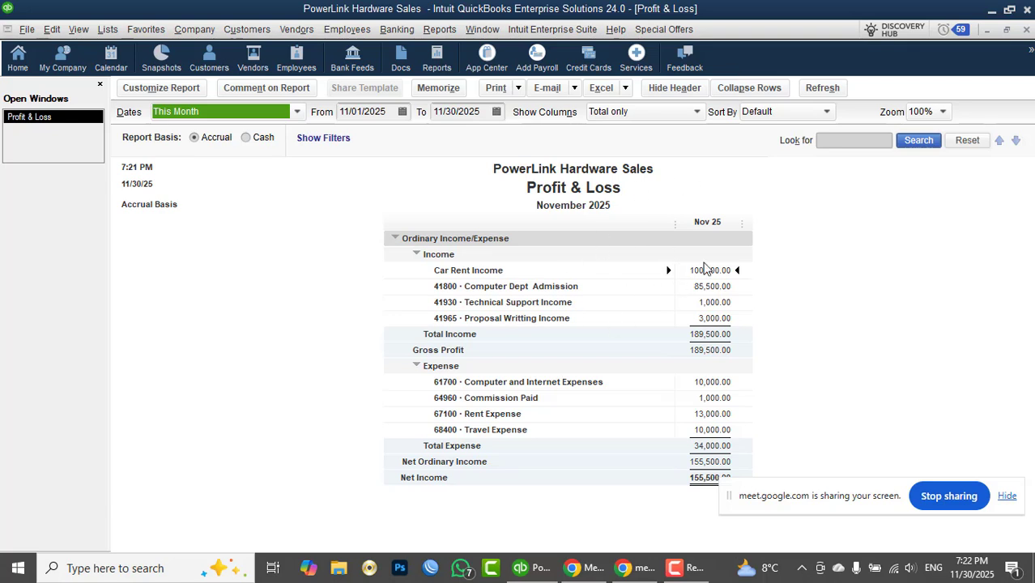
Add the Profit & Loss report to the icon bar, keeping Profit & Loss as both label and description.
left_click(79, 30)
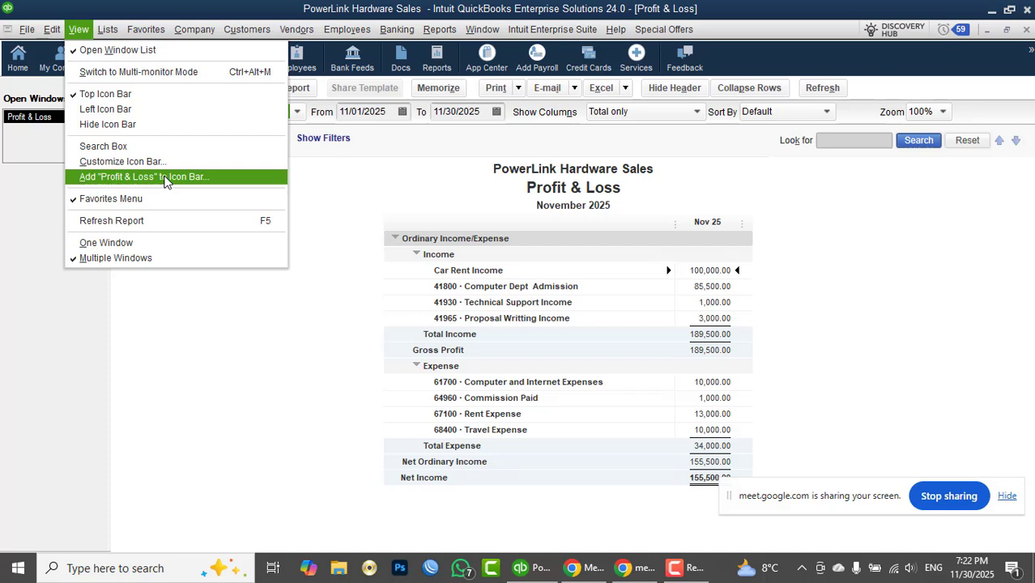
left_click(214, 178)
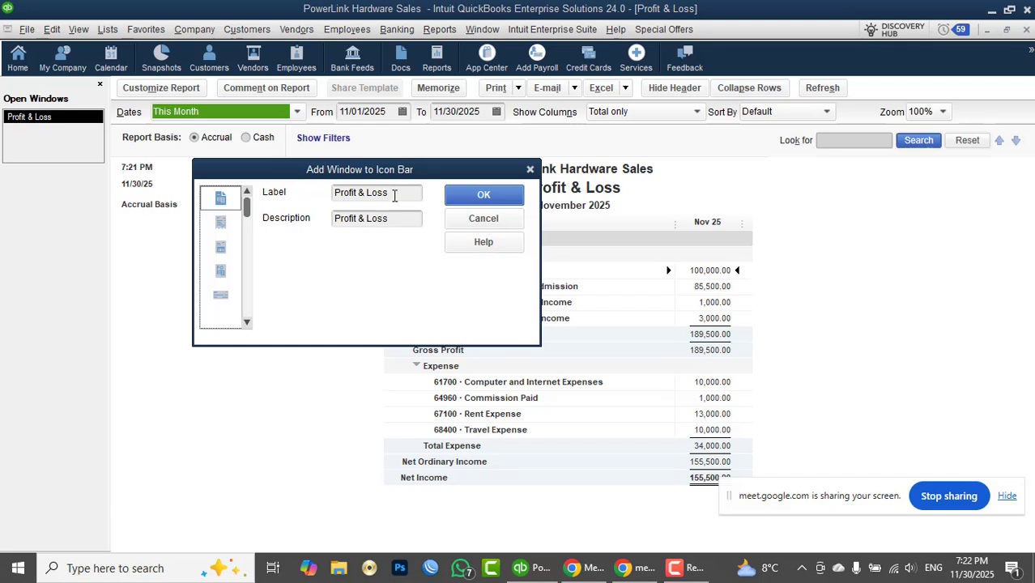
left_click_drag(395, 195, 338, 197)
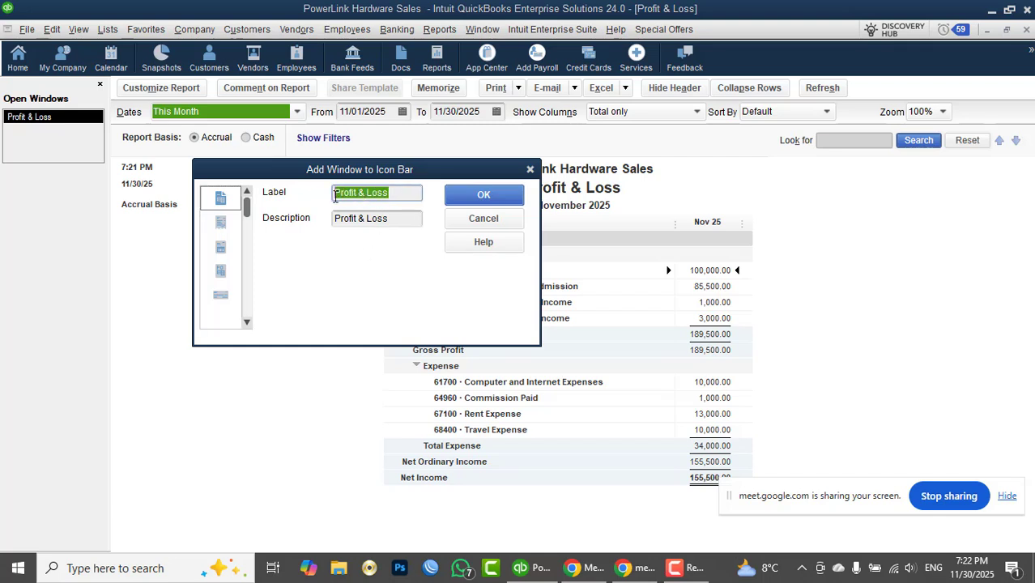
left_click(398, 223)
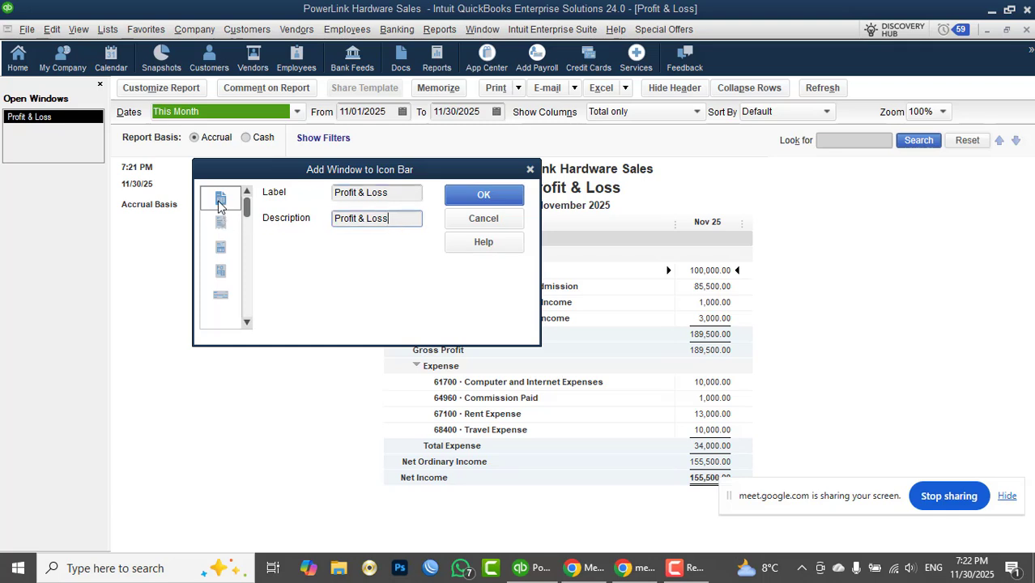
left_click(468, 200)
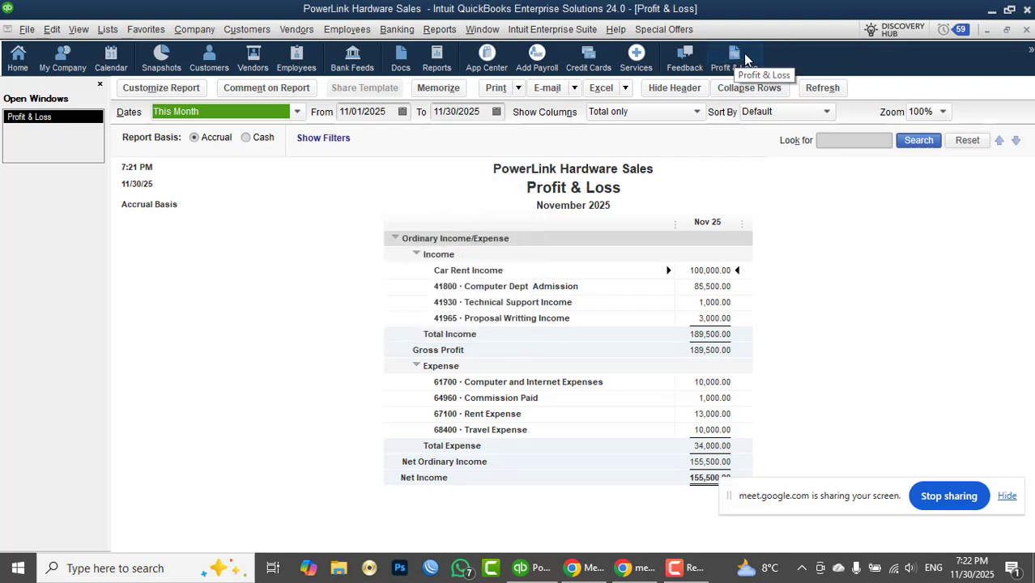
Open the Balance Sheet Standard report and set its dates to This Month.
left_click(445, 30)
mouse_move(505, 198)
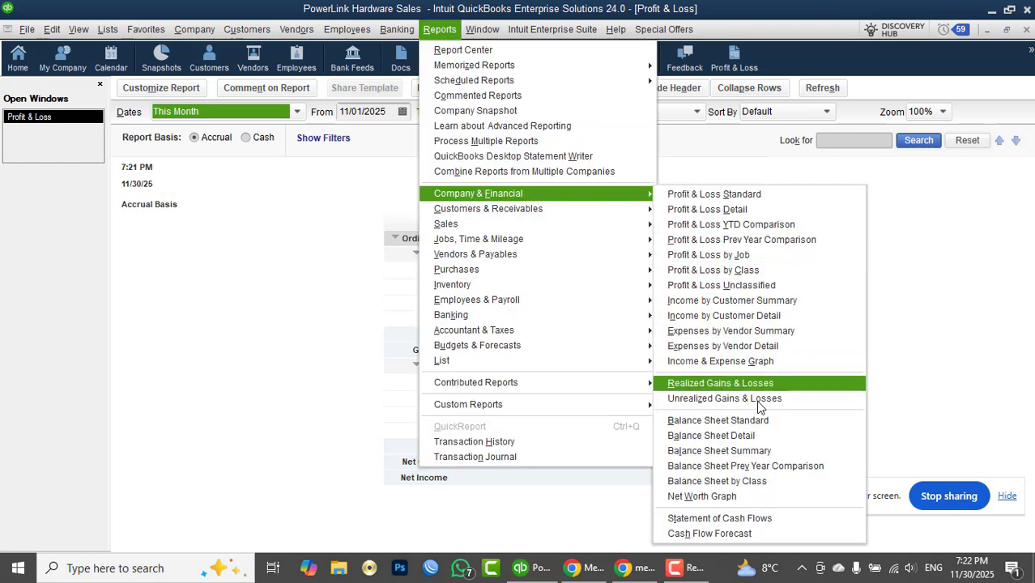
left_click(738, 423)
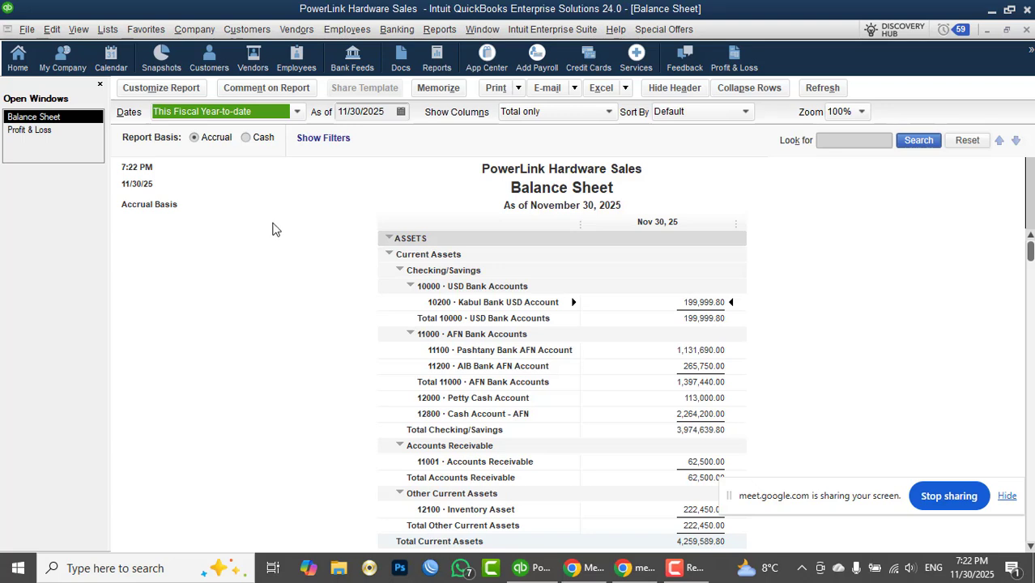
left_click(230, 115)
left_click(194, 133)
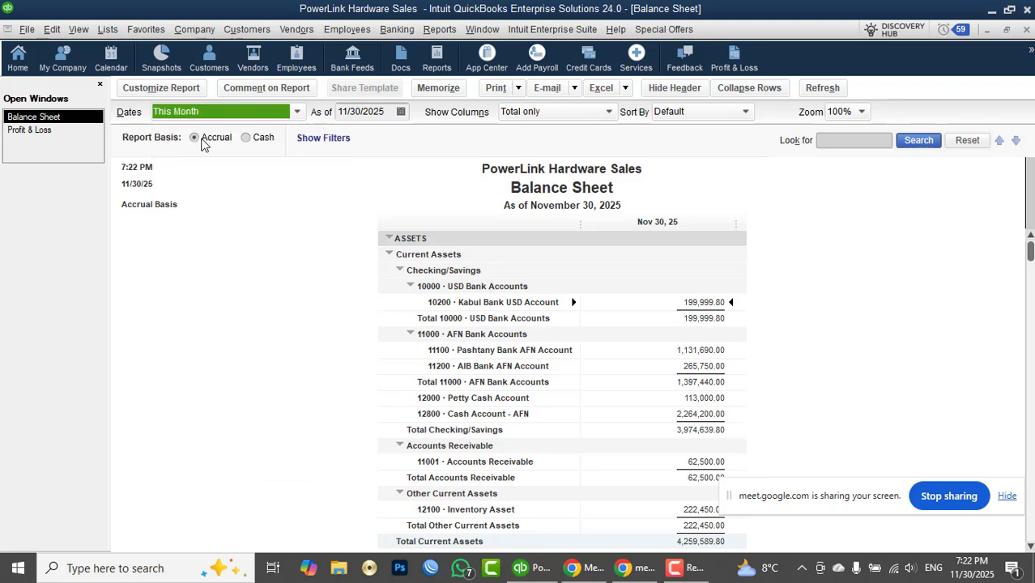
Add the Balance Sheet report to the icon bar, keeping Balance Sheet as both label and description.
left_click(77, 32)
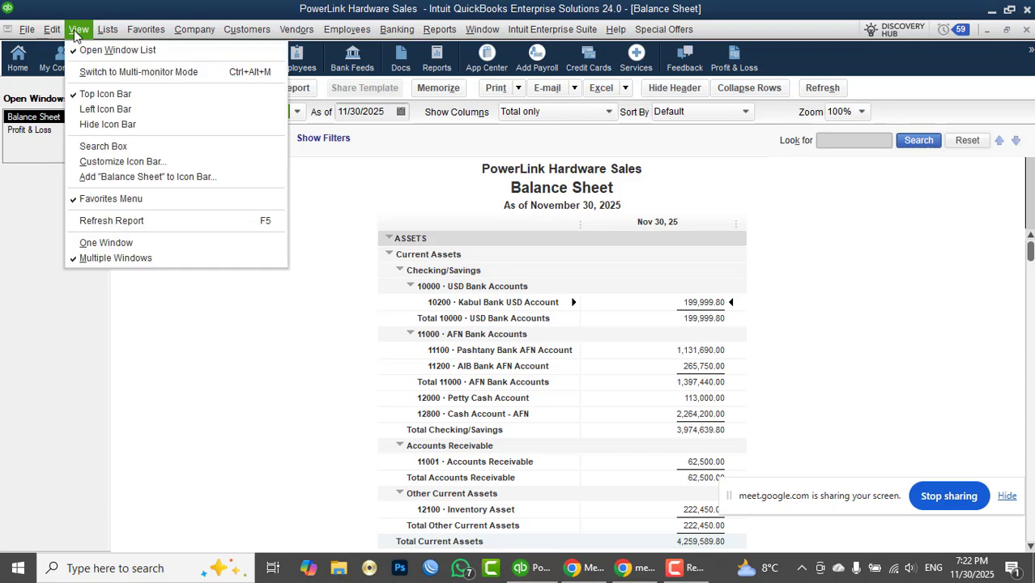
left_click(102, 178)
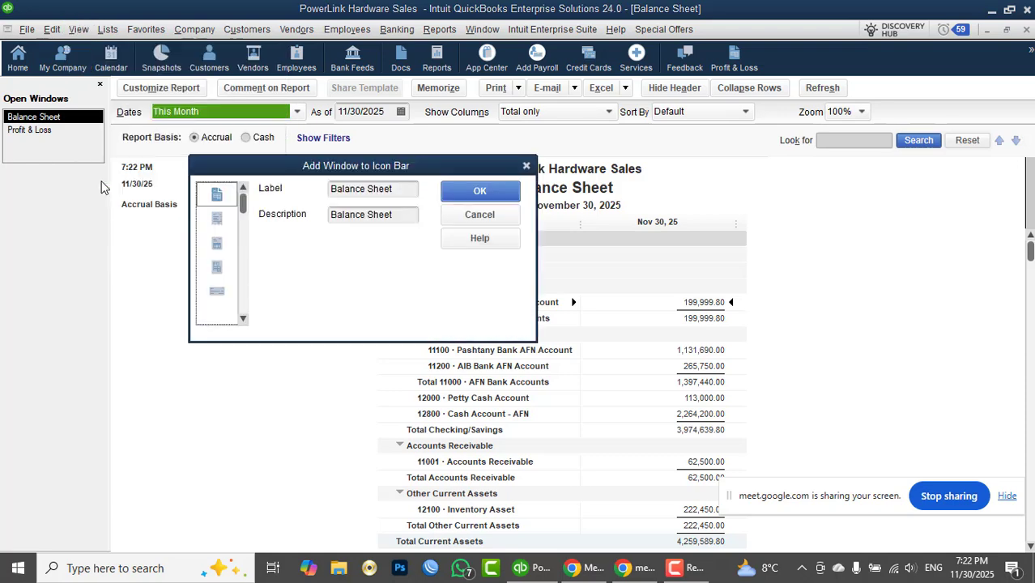
left_click(469, 190)
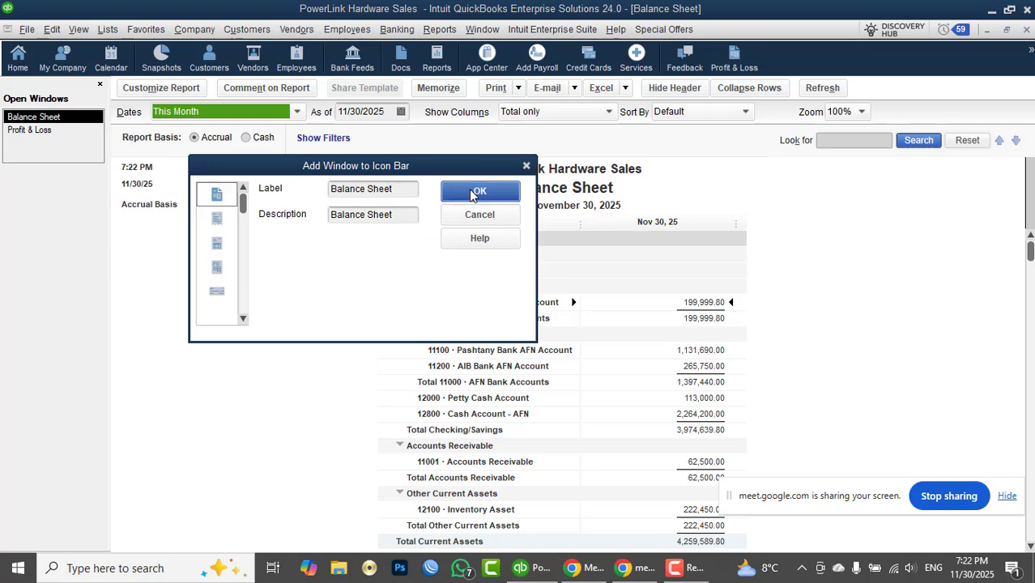
Close the Balance Sheet and Profit & Loss reports and open the Home page.
left_click(1028, 30)
left_click(1028, 30)
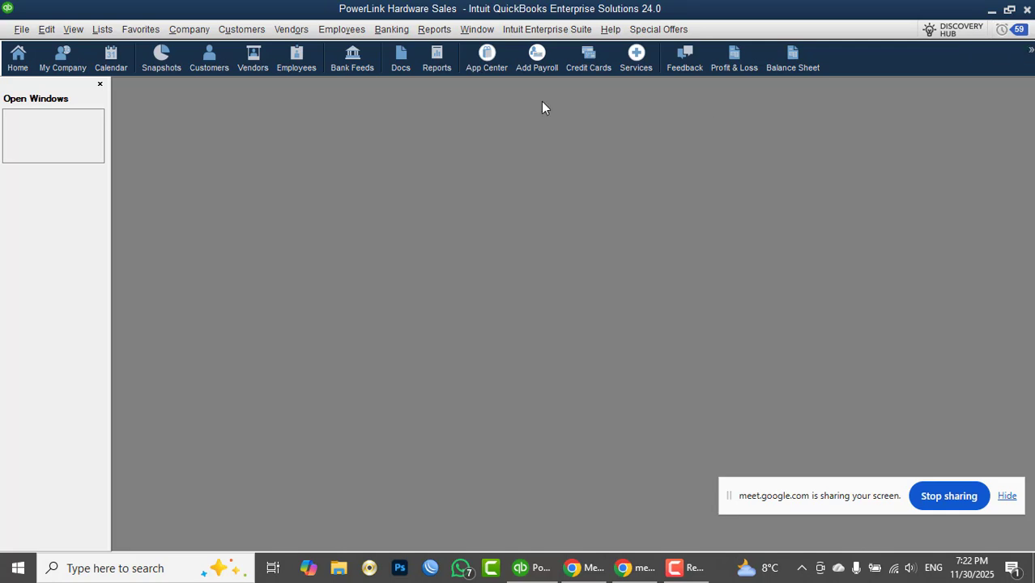
left_click(18, 56)
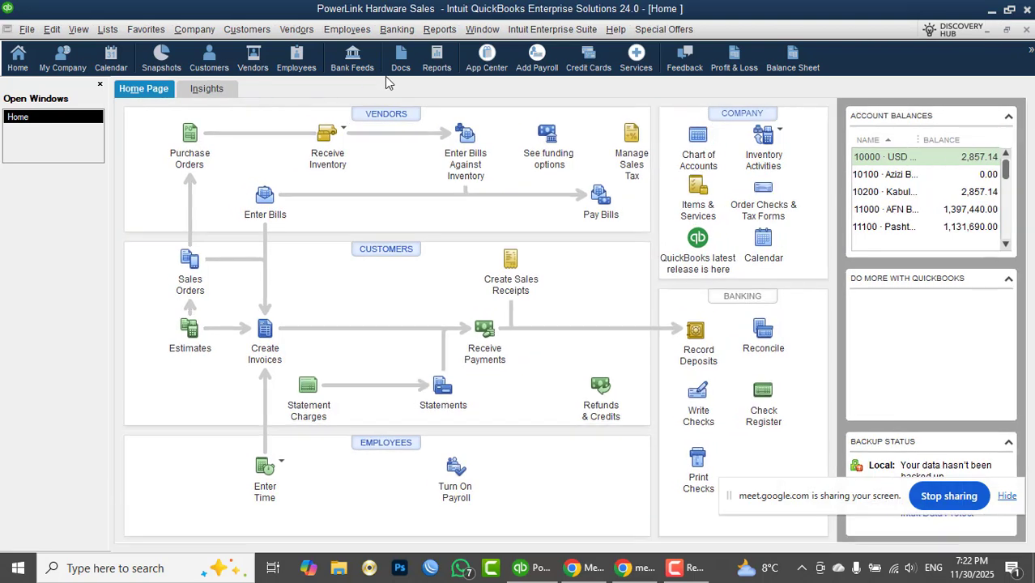
left_click(439, 30)
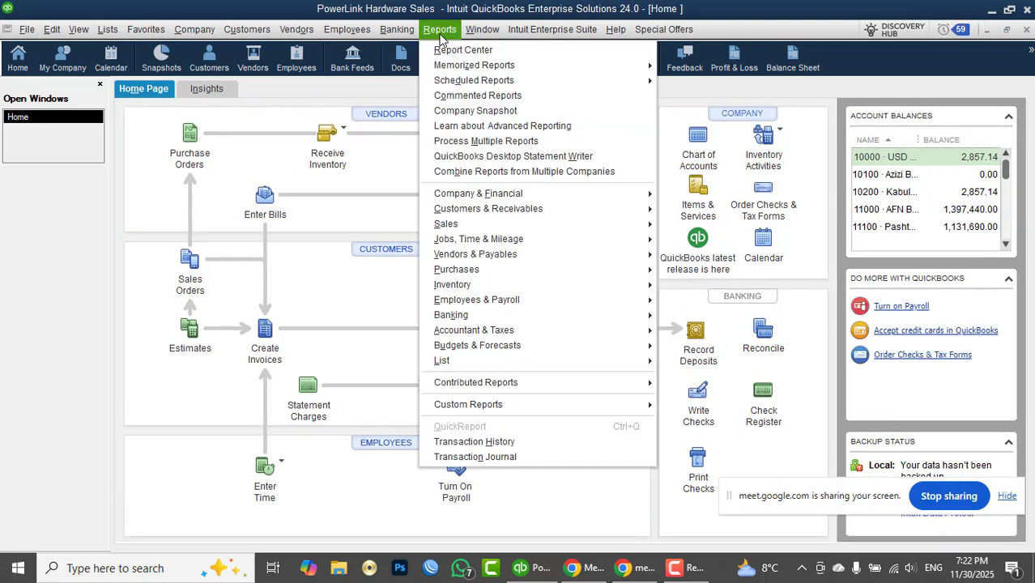
mouse_move(499, 208)
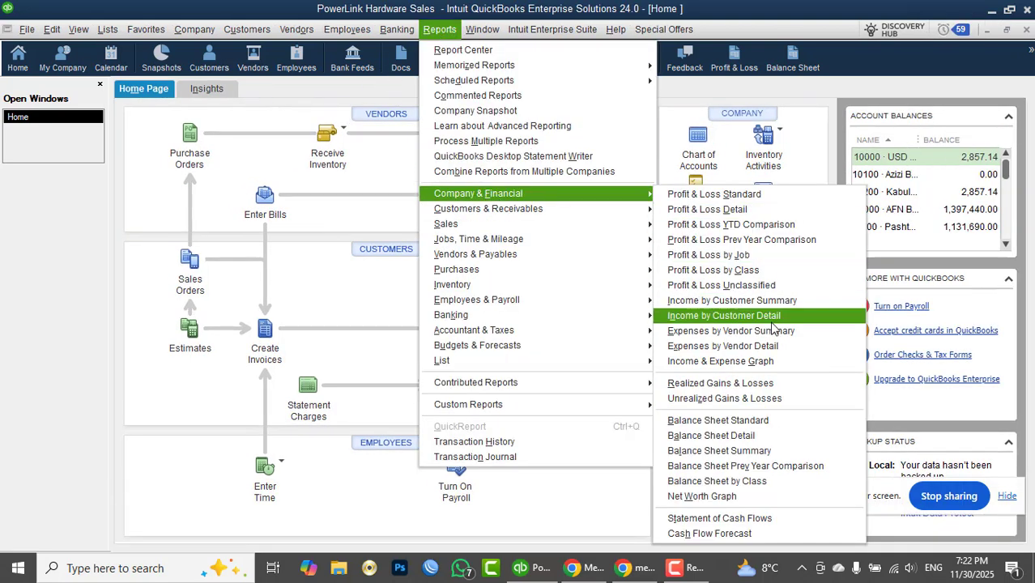
left_click(5, 229)
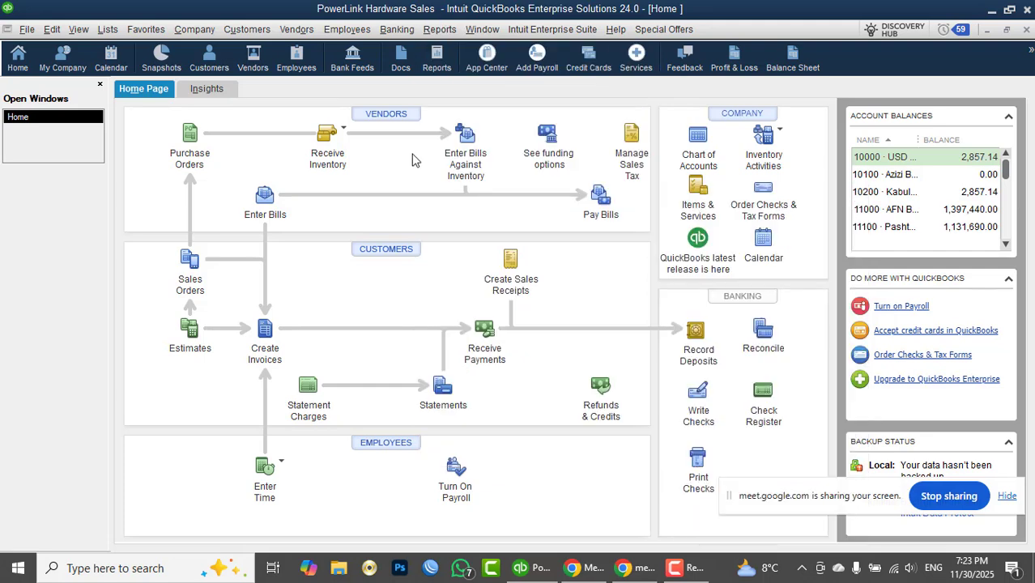
Test the new Profit & Loss and Balance Sheet icon bar shortcuts, closing both reports after viewing them.
left_click(735, 64)
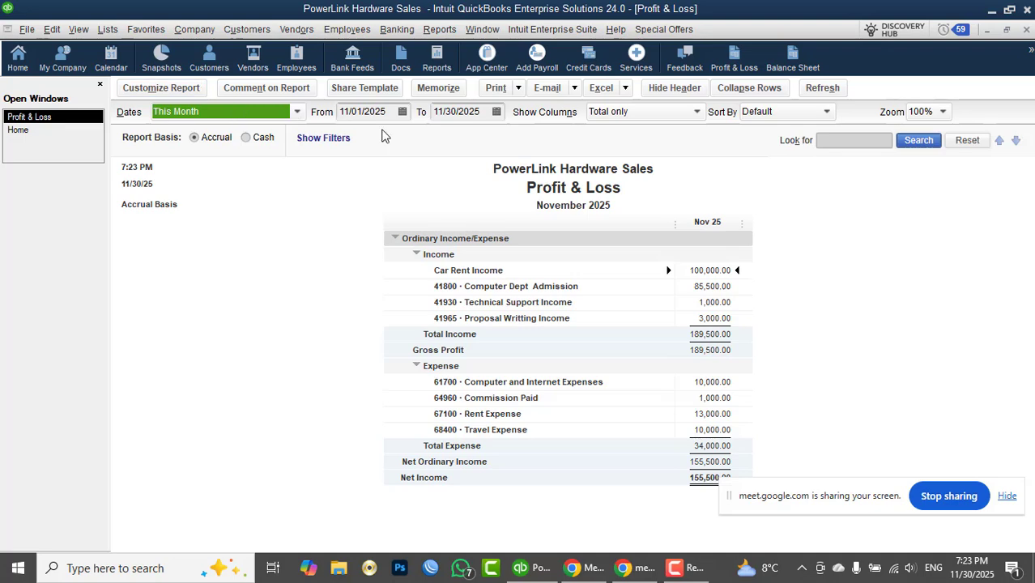
left_click(789, 65)
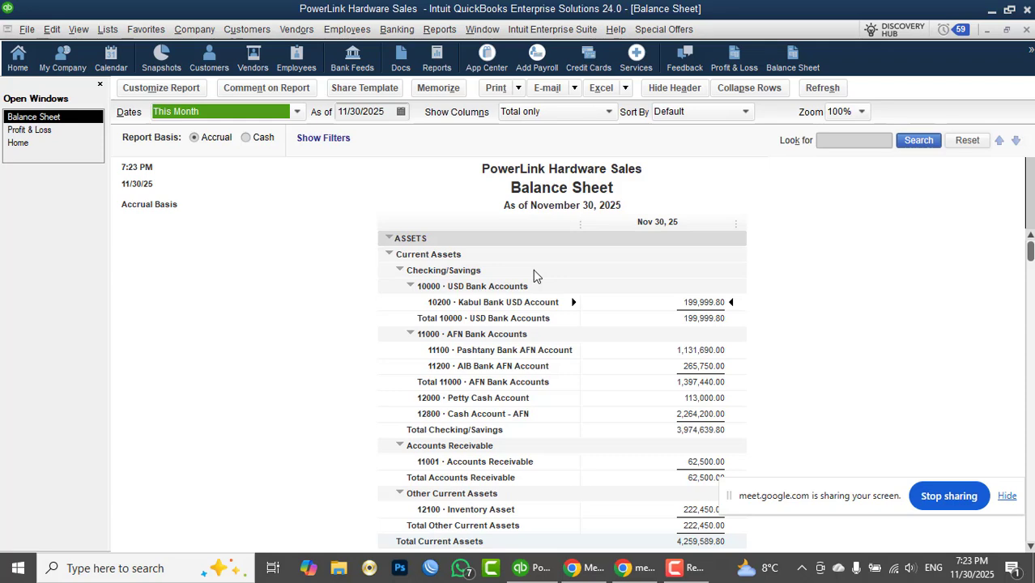
key("Escape")
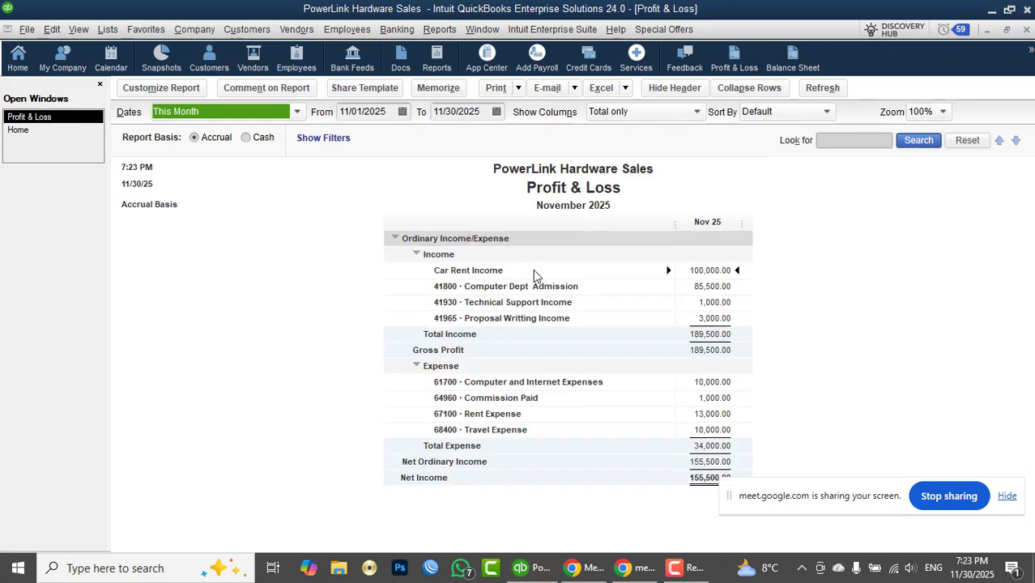
key("Escape")
Open the Create Invoices form and add it to the icon bar with the label Invoice and description Create Invoices.
left_click(247, 30)
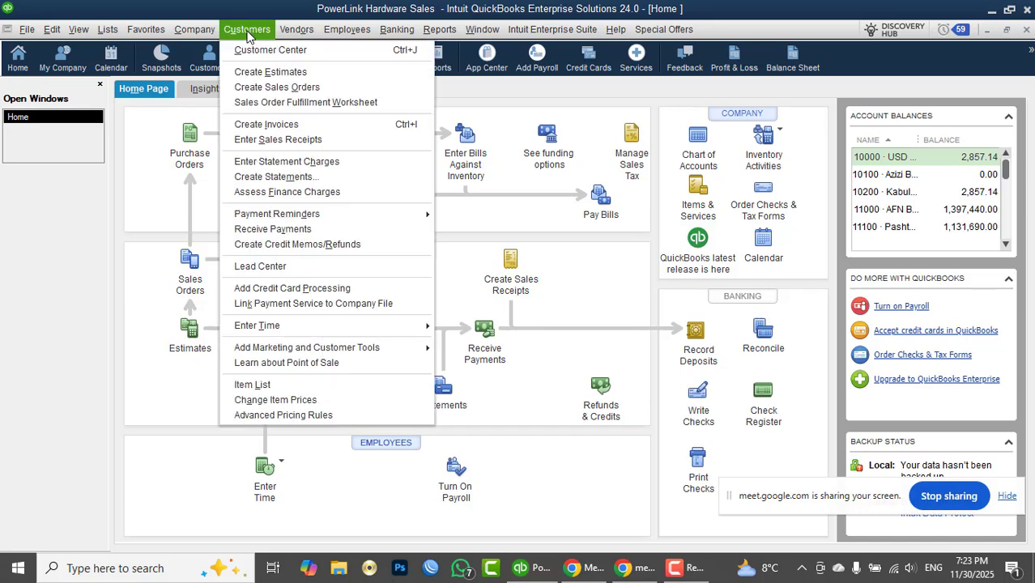
left_click(261, 125)
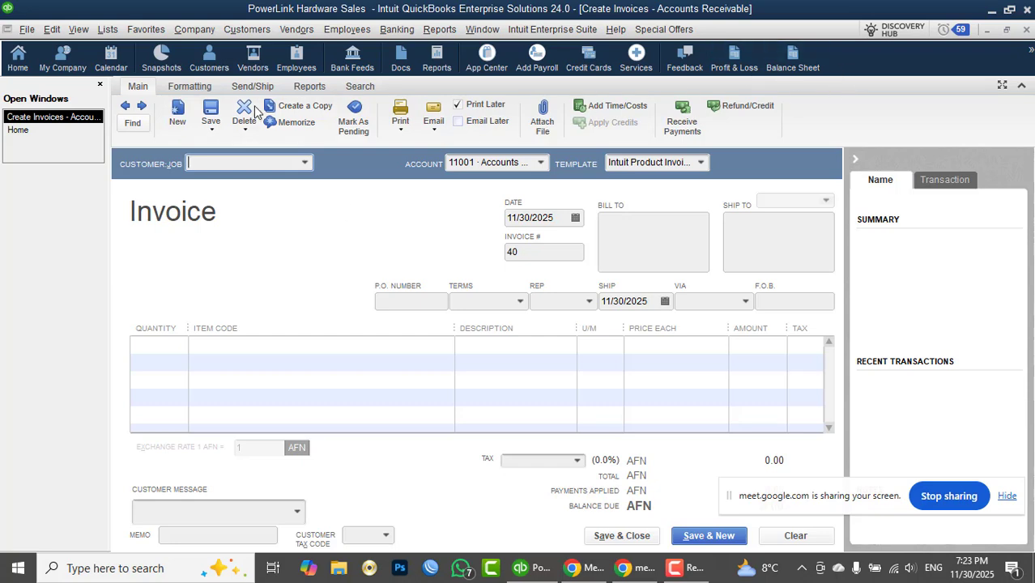
left_click(79, 29)
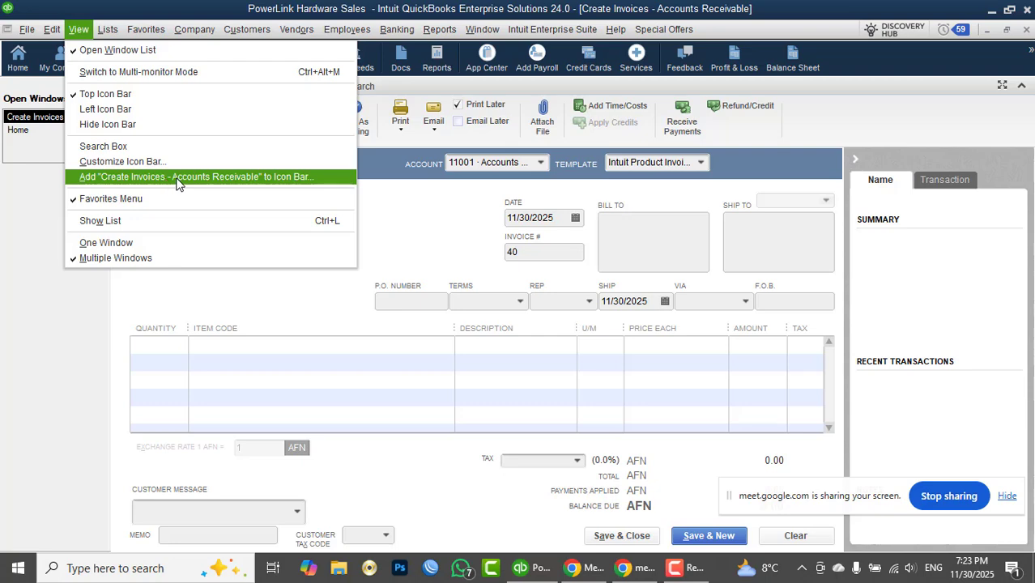
left_click(282, 185)
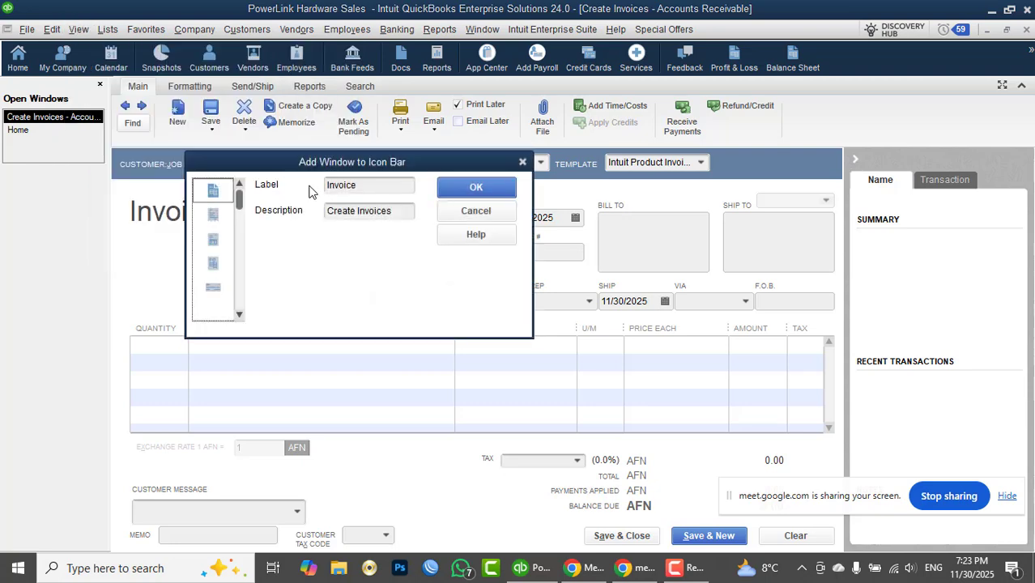
left_click(474, 185)
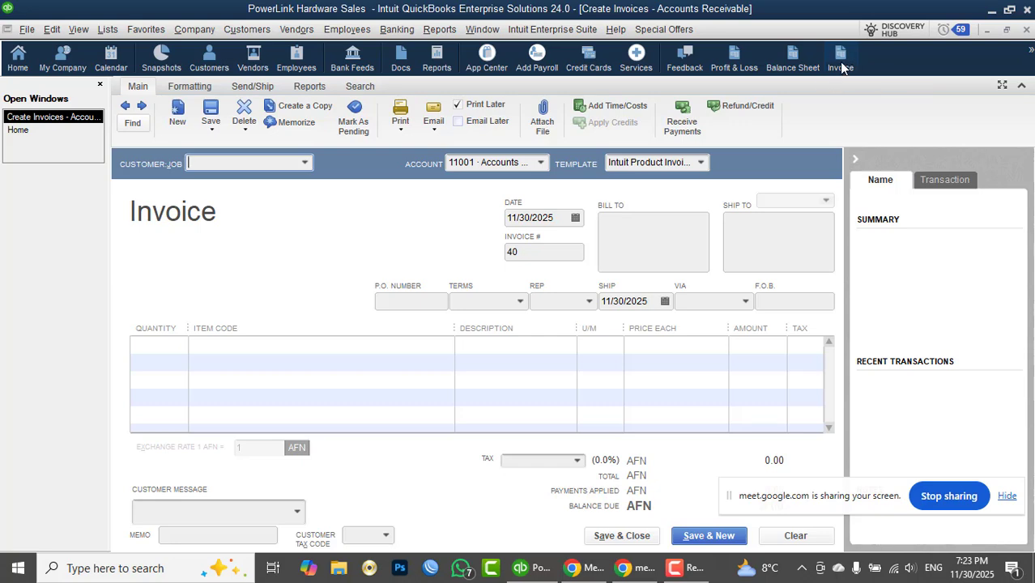
Close the invoice form, test the new Invoice icon bar shortcut by reopening the form, and close it again.
left_click(1024, 30)
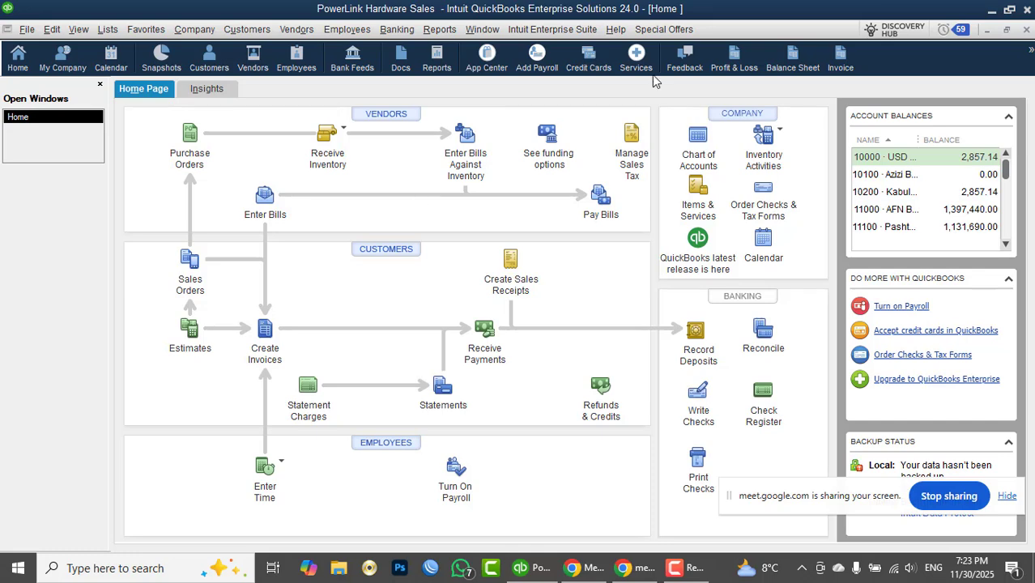
left_click(837, 58)
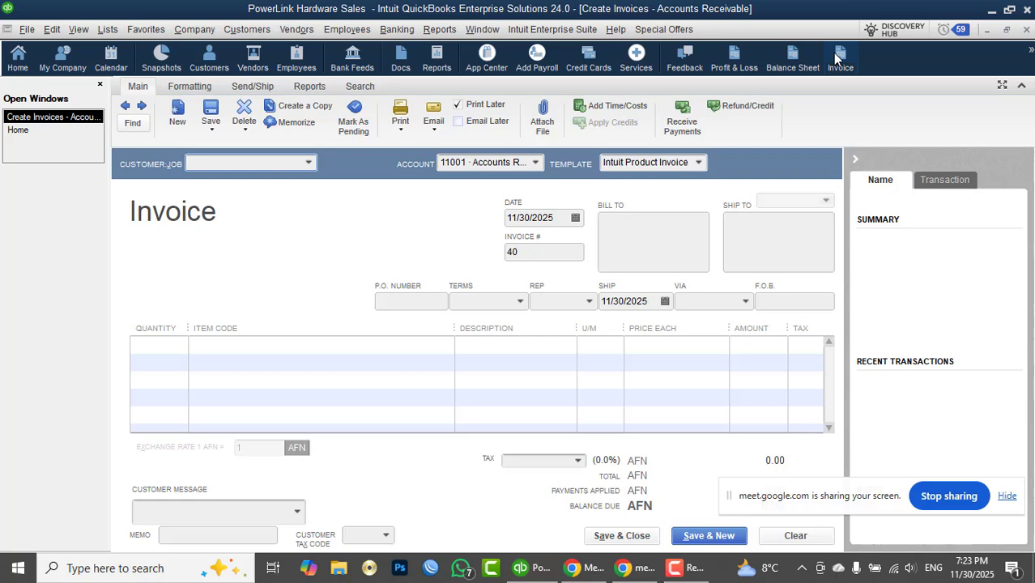
key("Escape")
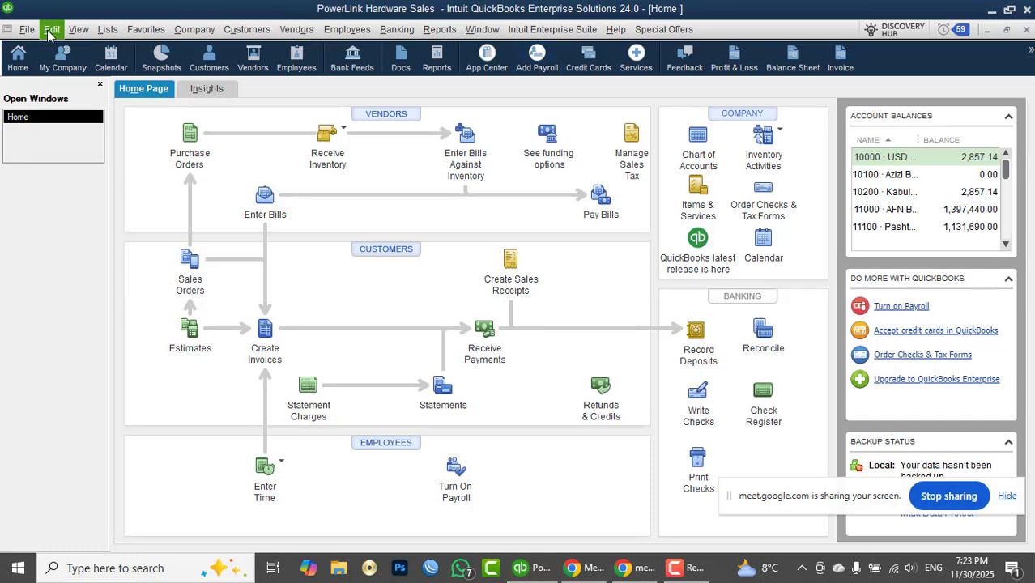
Remove the Invoice, Balance Sheet, Profit & Loss and Feedback shortcuts from the icon bar and save the customization.
left_click(79, 29)
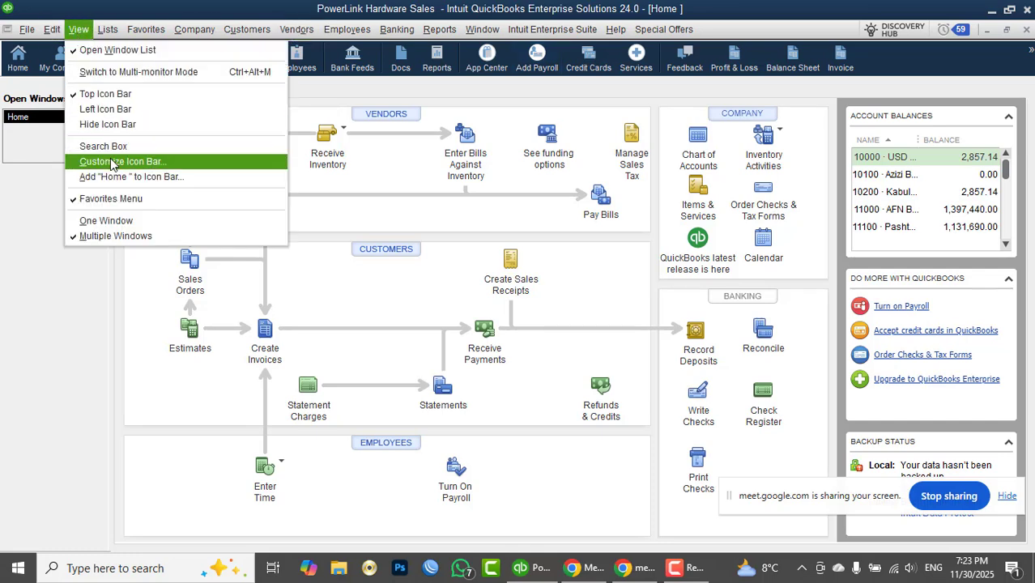
left_click(136, 166)
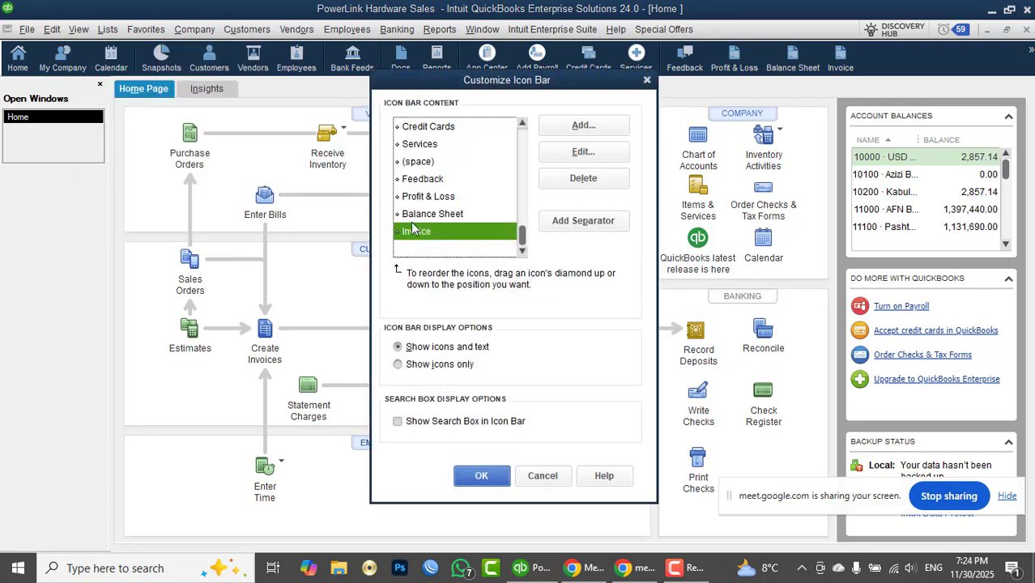
left_click(584, 179)
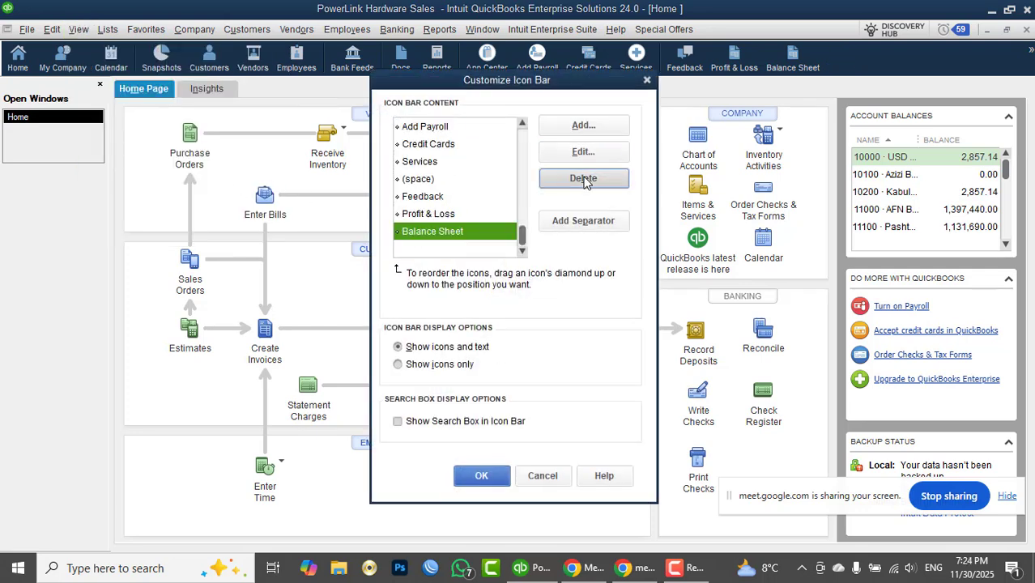
left_click(577, 182)
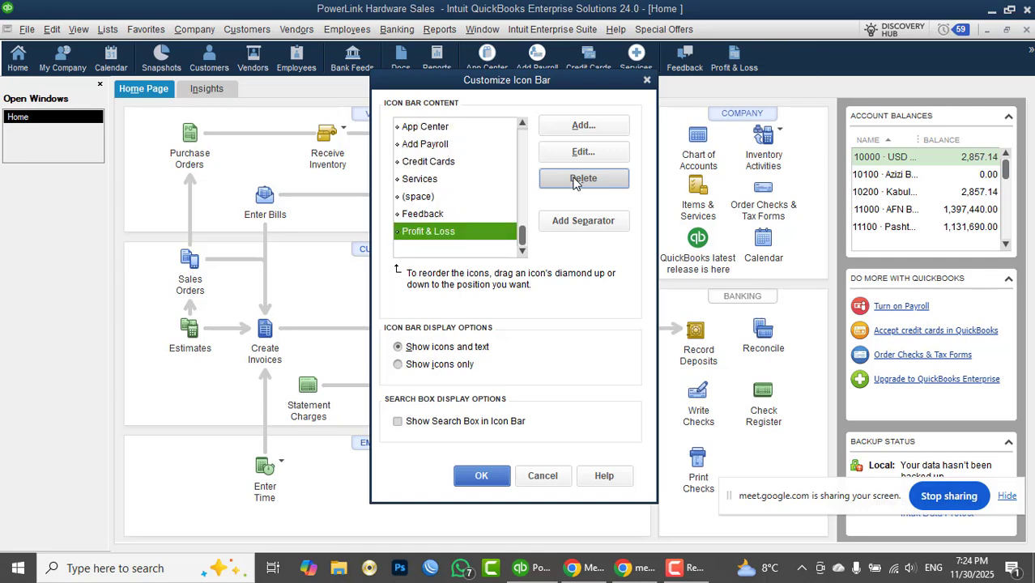
left_click(575, 180)
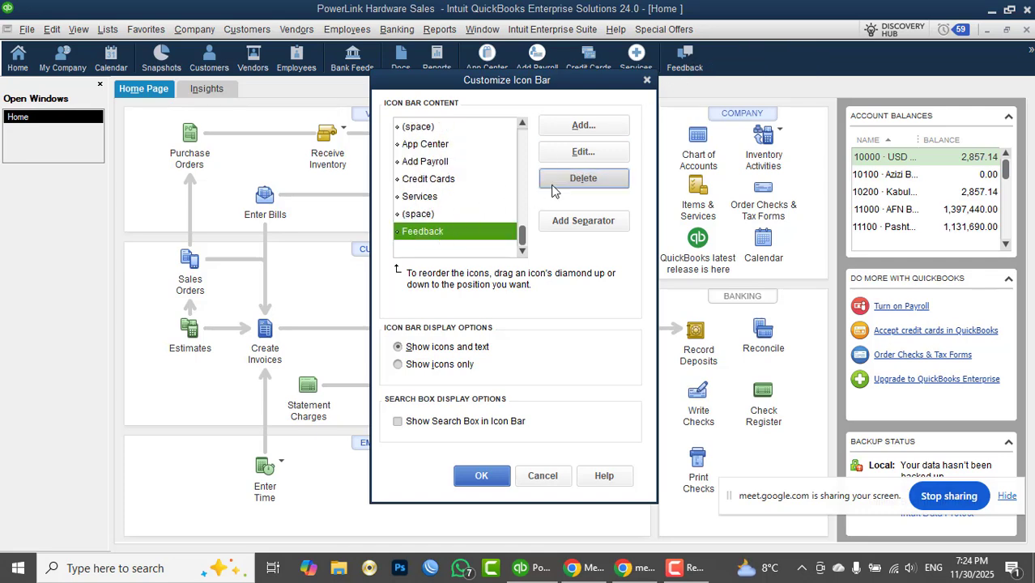
left_click(572, 185)
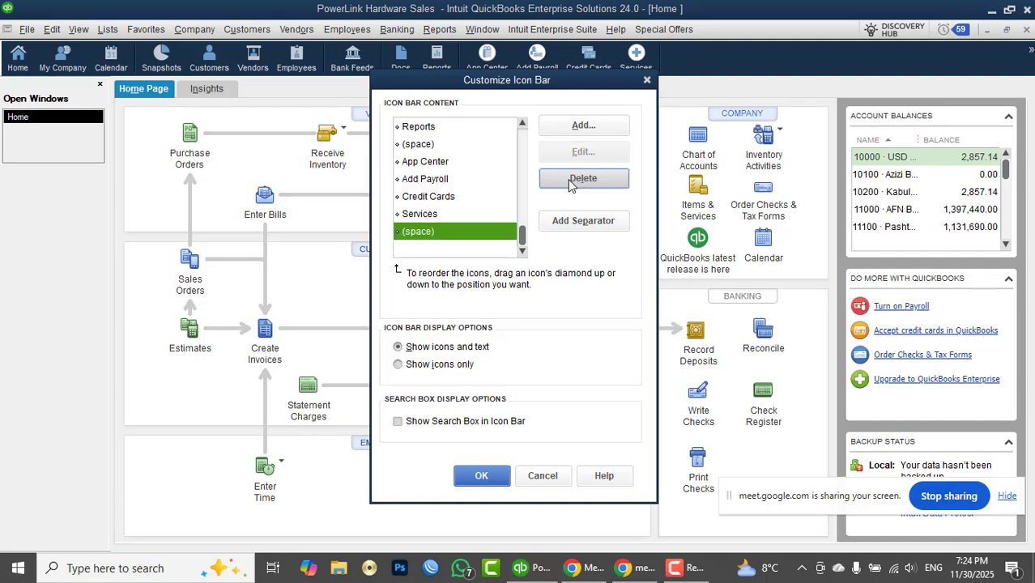
left_click(483, 477)
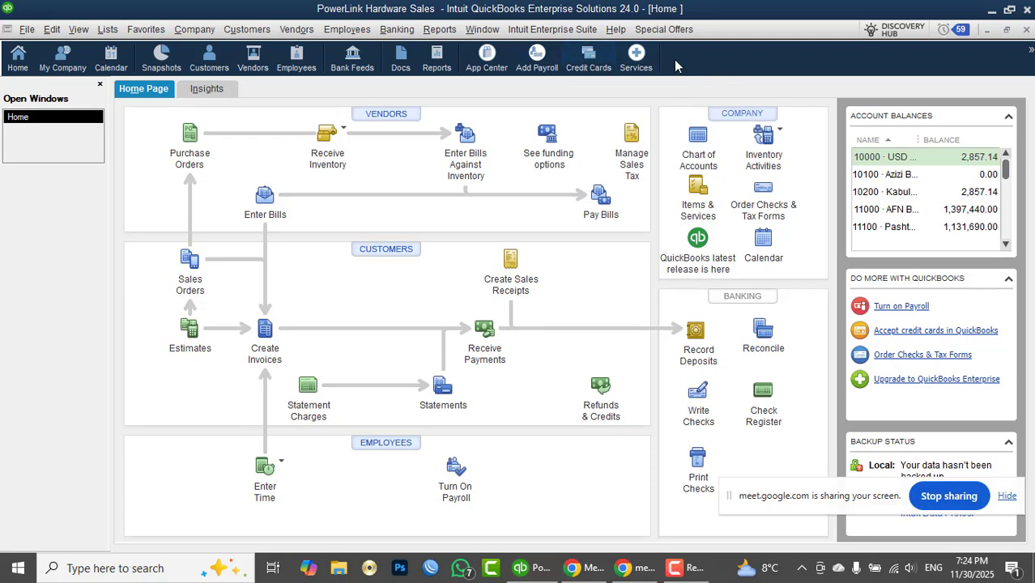
Show the search box in the icon bar.
left_click(83, 33)
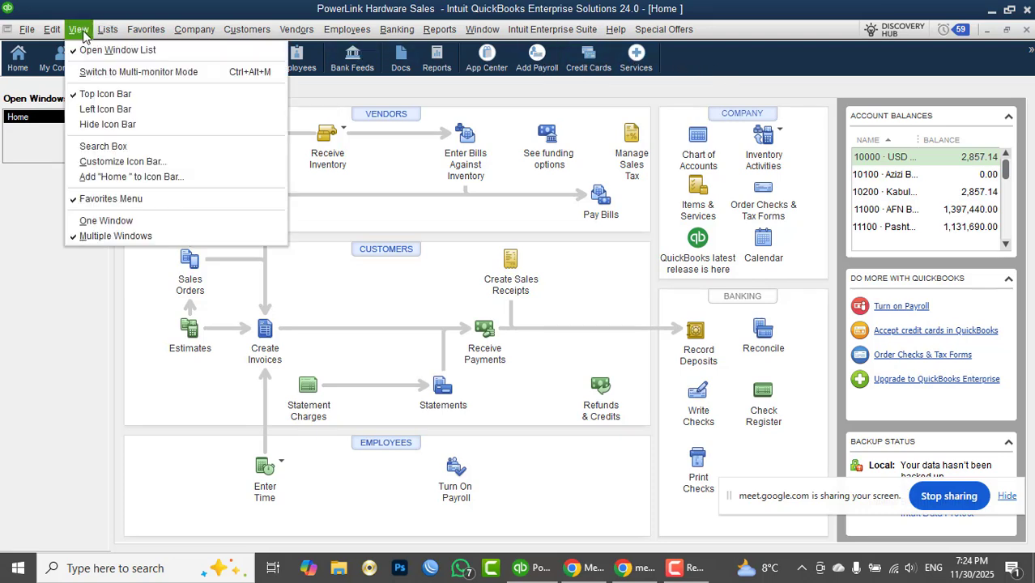
left_click(105, 147)
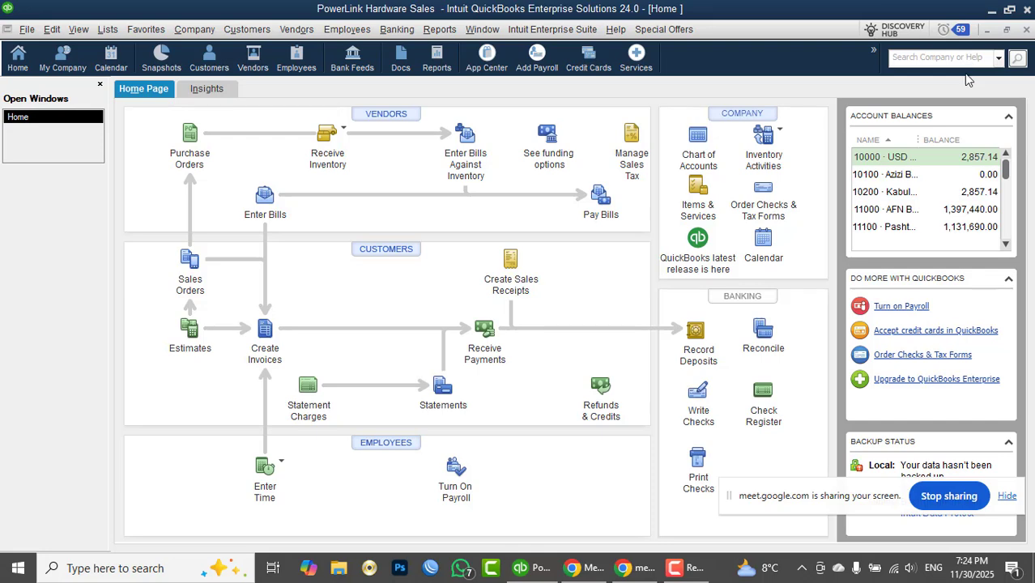
Hide the Favorites menu and restore it to the menu bar.
left_click(80, 29)
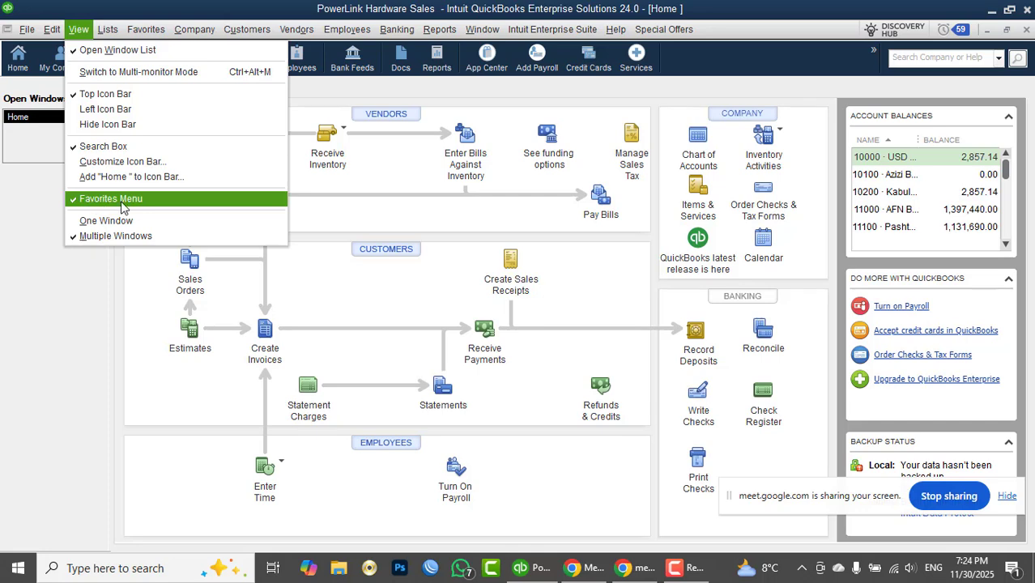
mouse_move(143, 32)
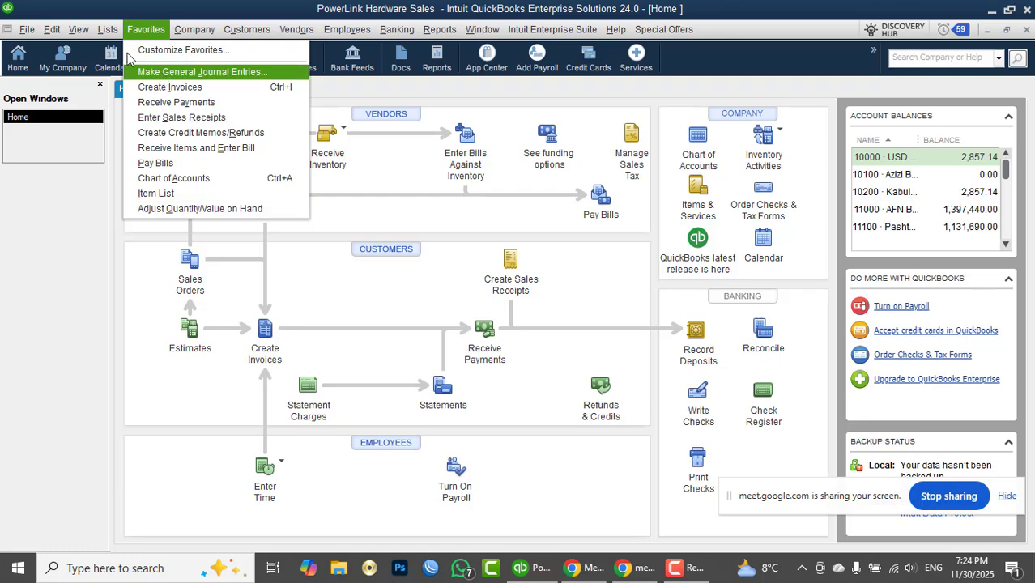
left_click(79, 29)
left_click(103, 200)
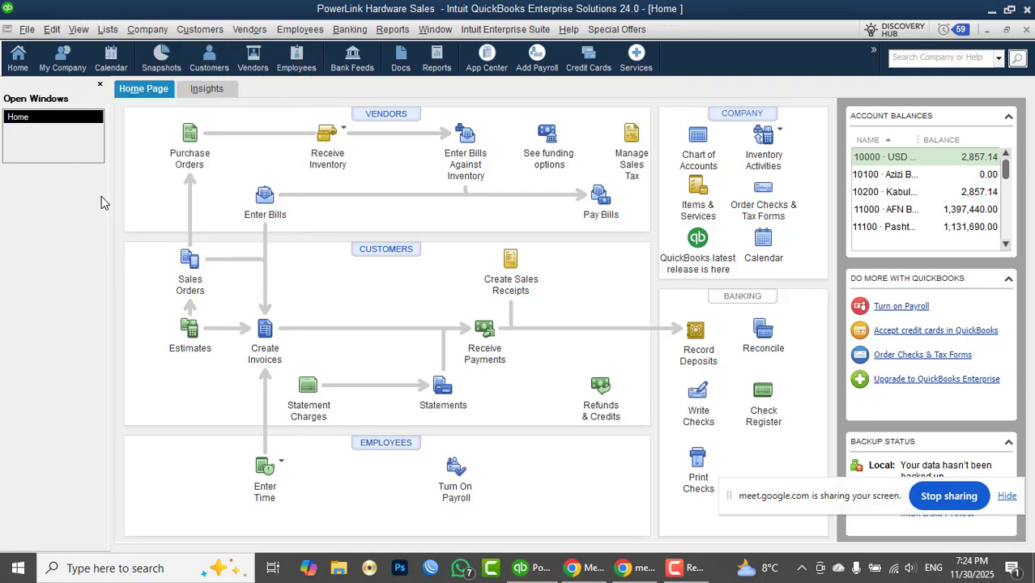
left_click(77, 32)
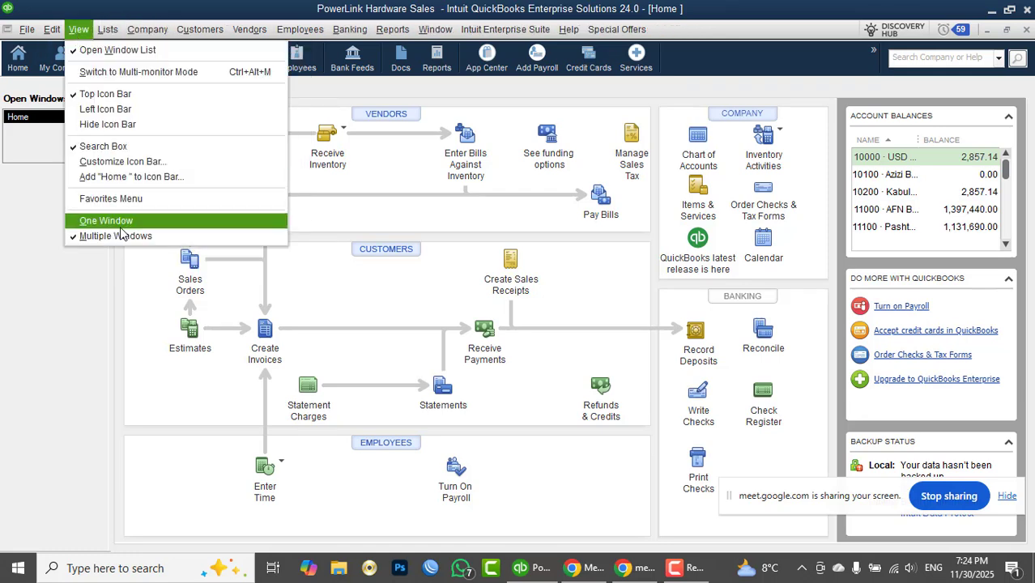
left_click(112, 200)
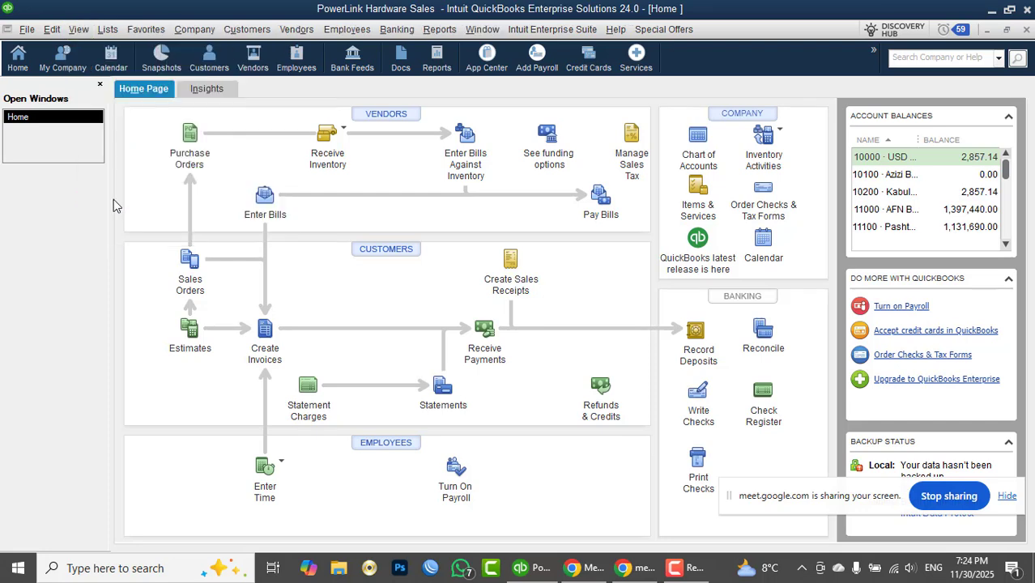
Open the Create Invoices, Receive Payments and Receive Items and Enter Bill forms together in multiple-window view.
left_click(79, 29)
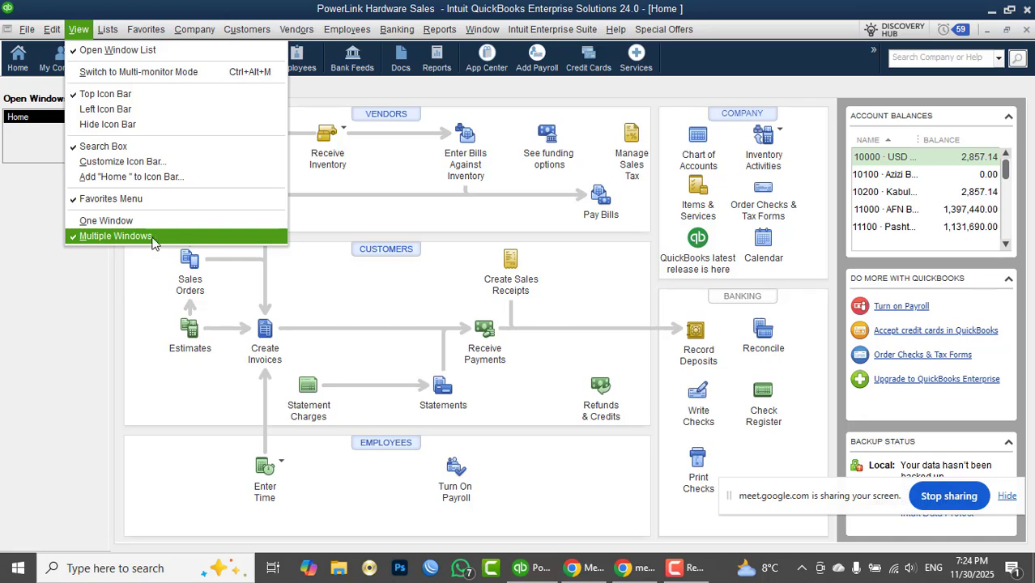
left_click(341, 222)
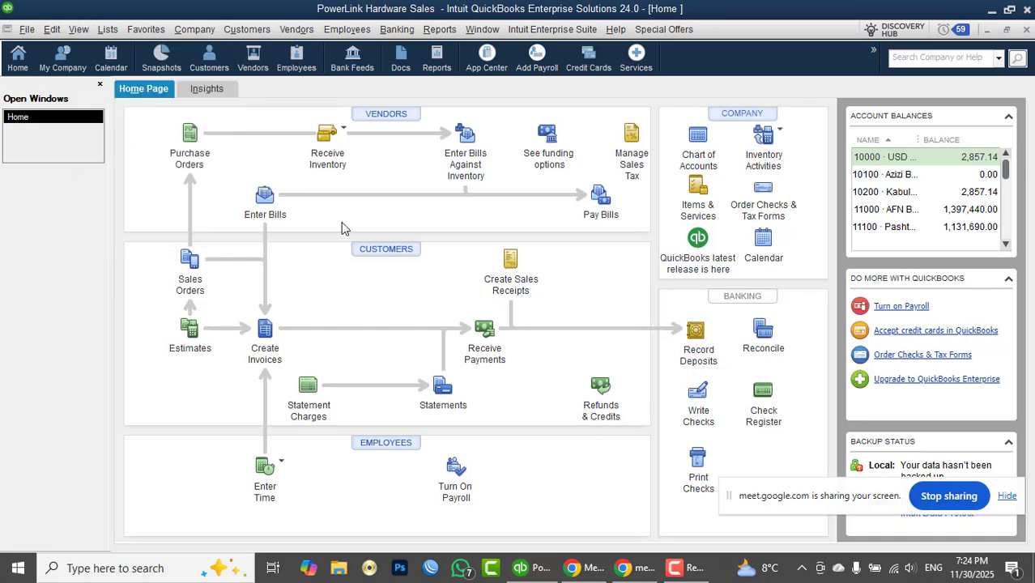
left_click(245, 30)
left_click(251, 124)
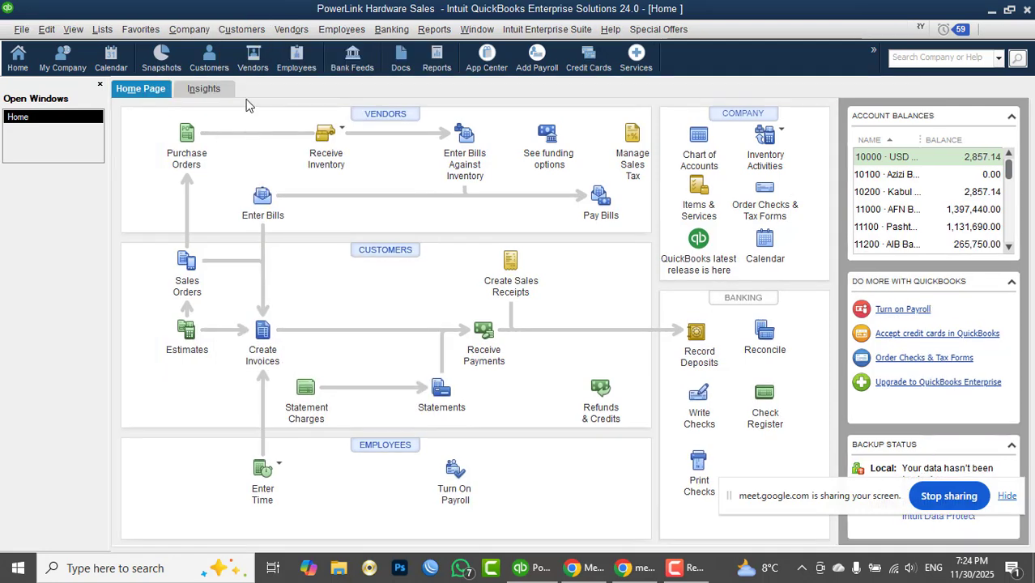
left_click(244, 31)
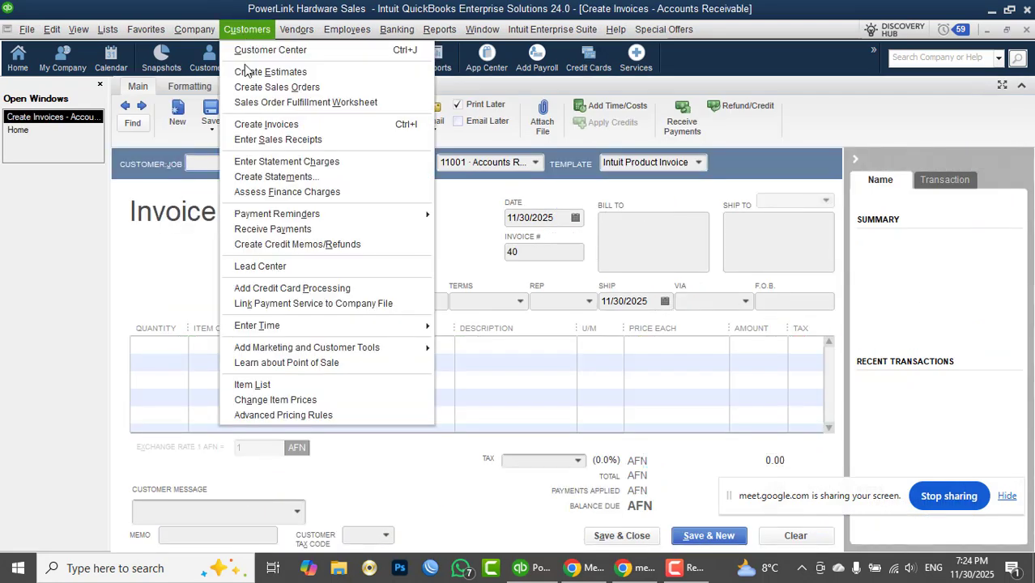
left_click(277, 228)
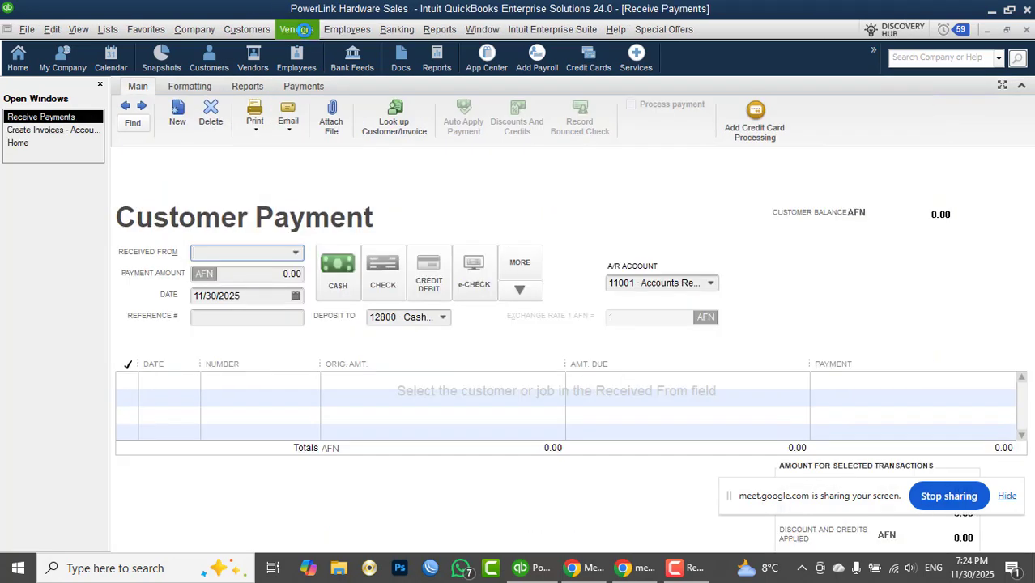
left_click(302, 30)
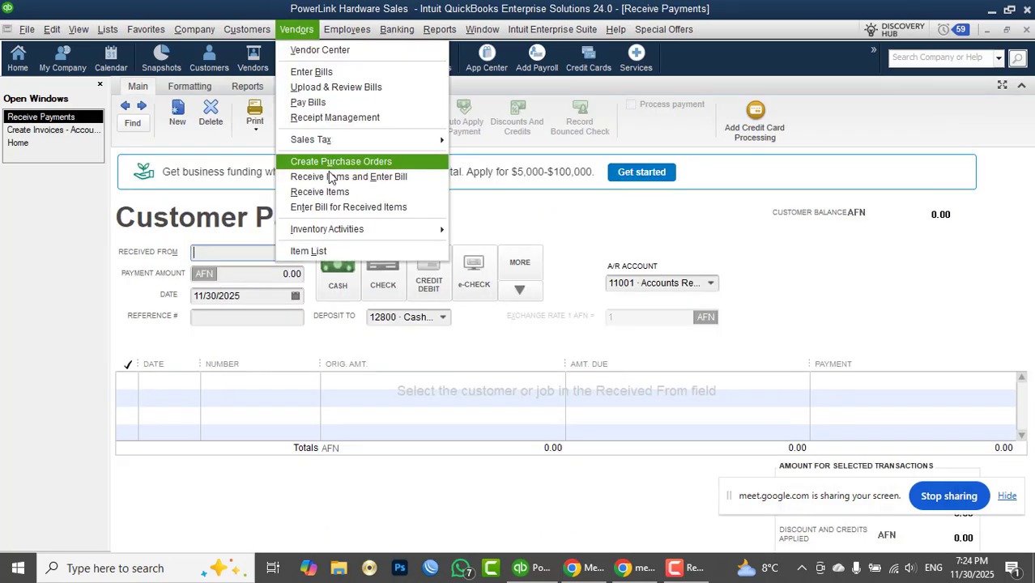
left_click(328, 176)
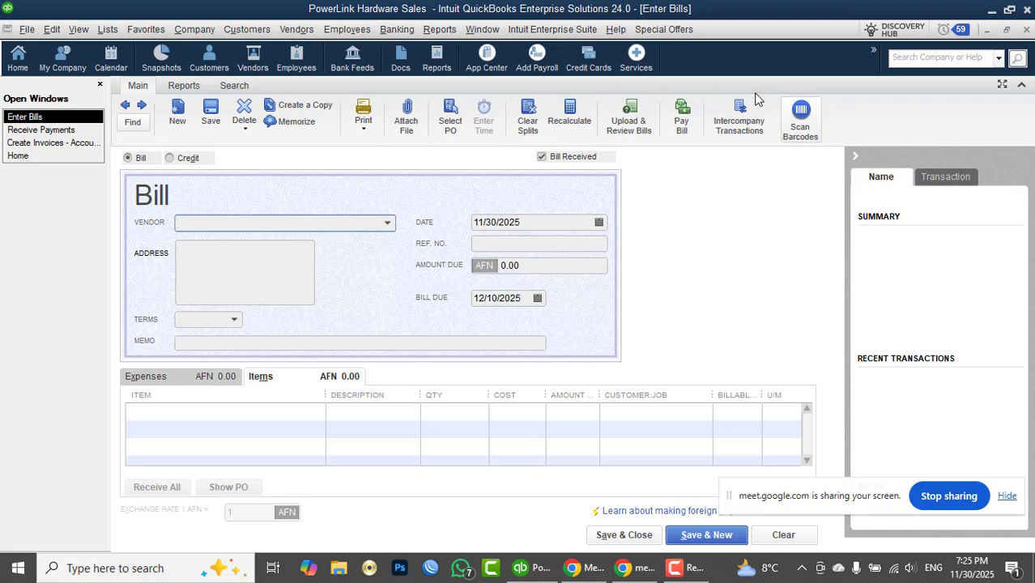
Minimize the Enter Bills window and move the Receive Payments and Create Invoices windows lower so the Home window is uncovered.
left_click(82, 32)
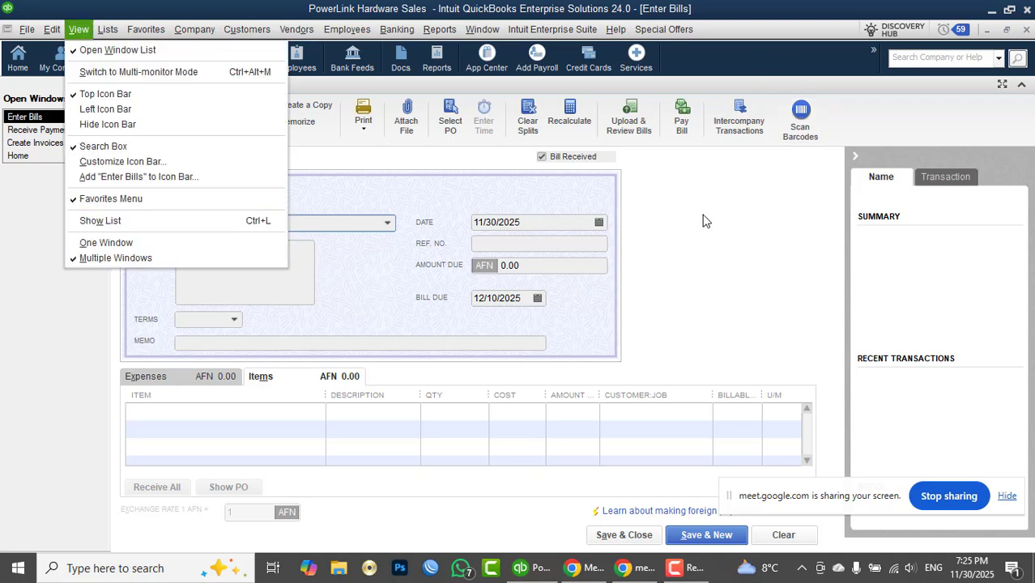
left_click(735, 202)
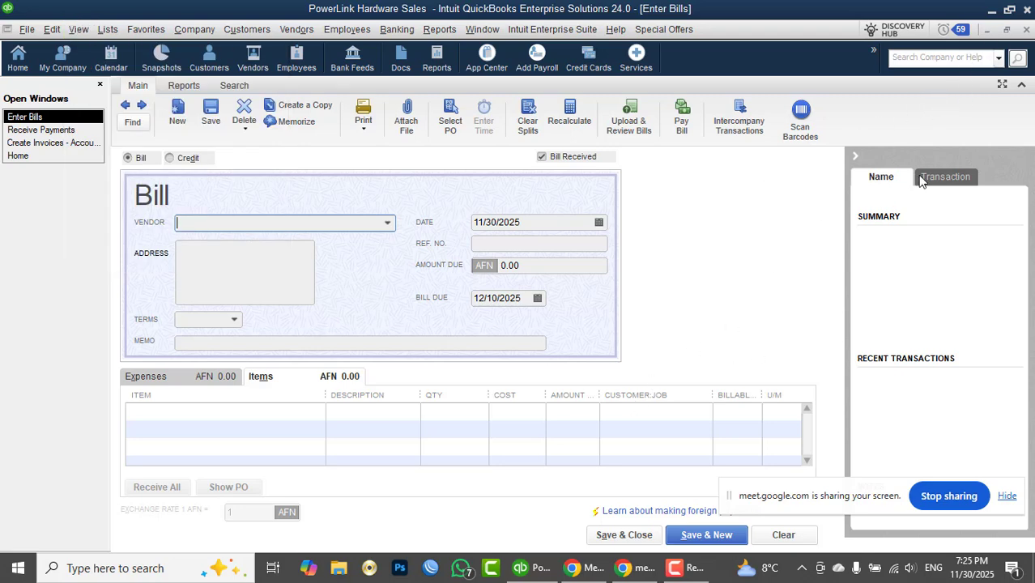
left_click(991, 31)
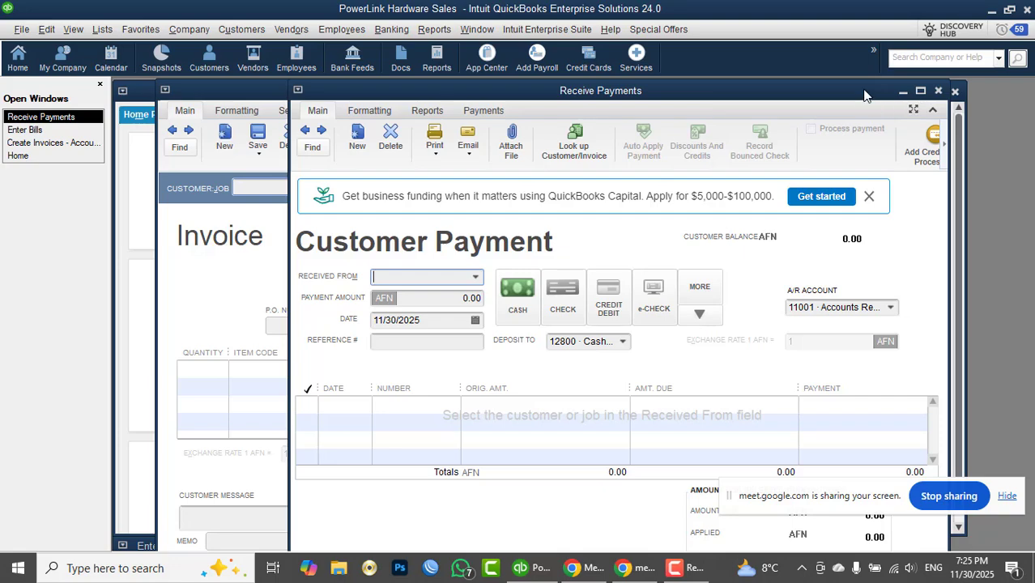
left_click_drag(868, 94, 886, 186)
left_click_drag(813, 99, 828, 253)
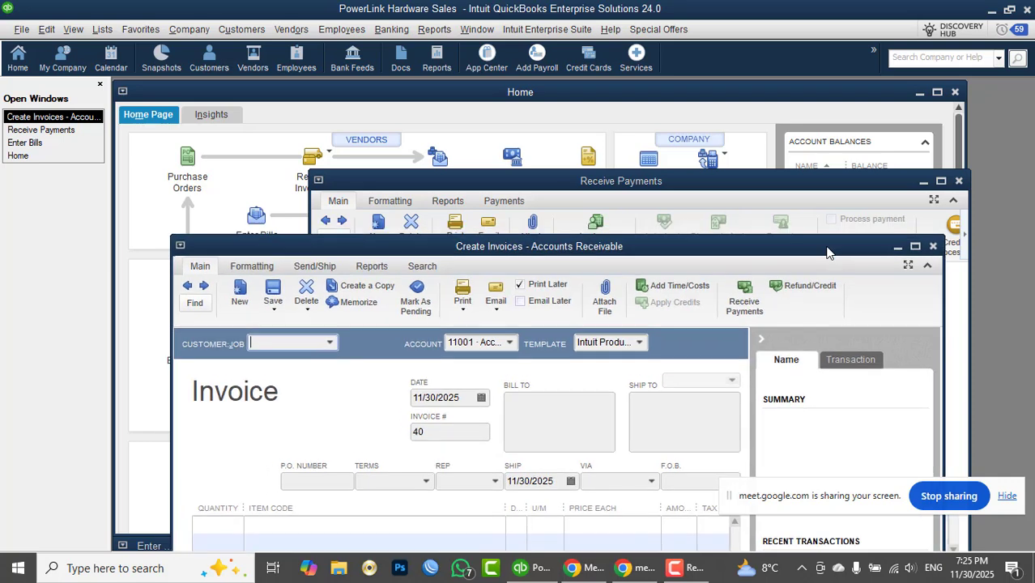
Switch to One Window view and close the Enter Bills, Create Invoices and Receive Payments forms.
left_click(72, 30)
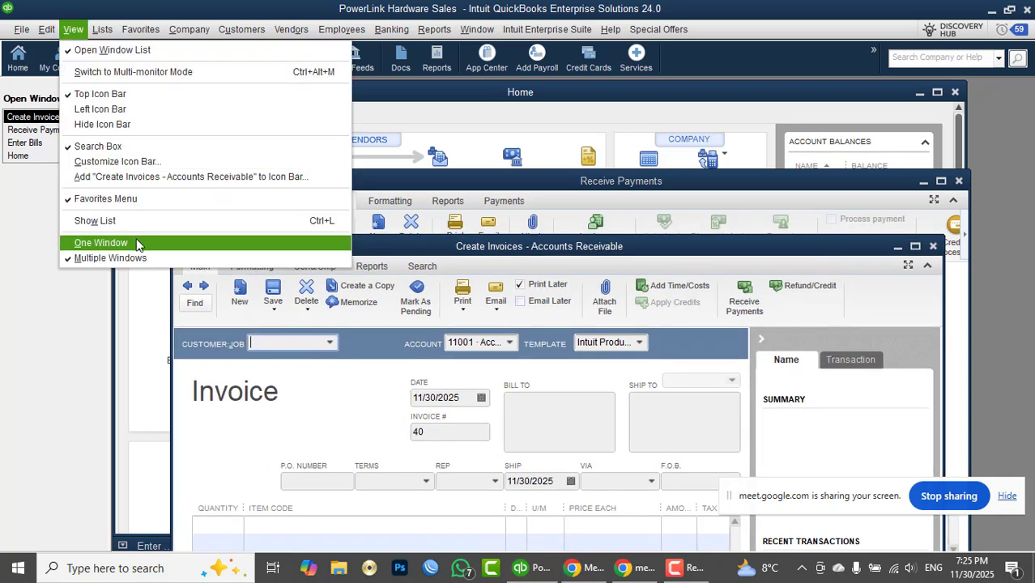
left_click(100, 243)
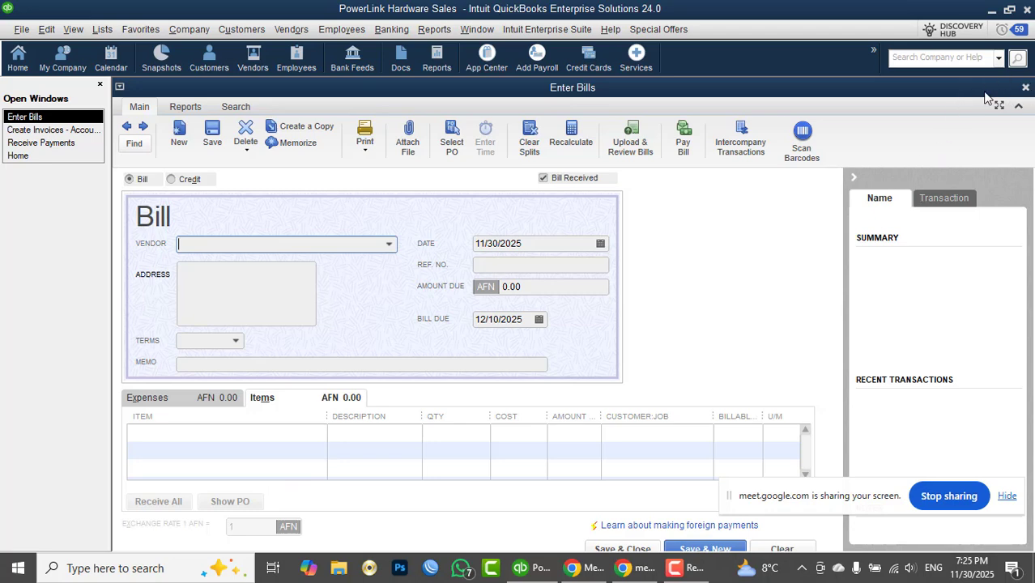
left_click(1026, 87)
left_click(1025, 88)
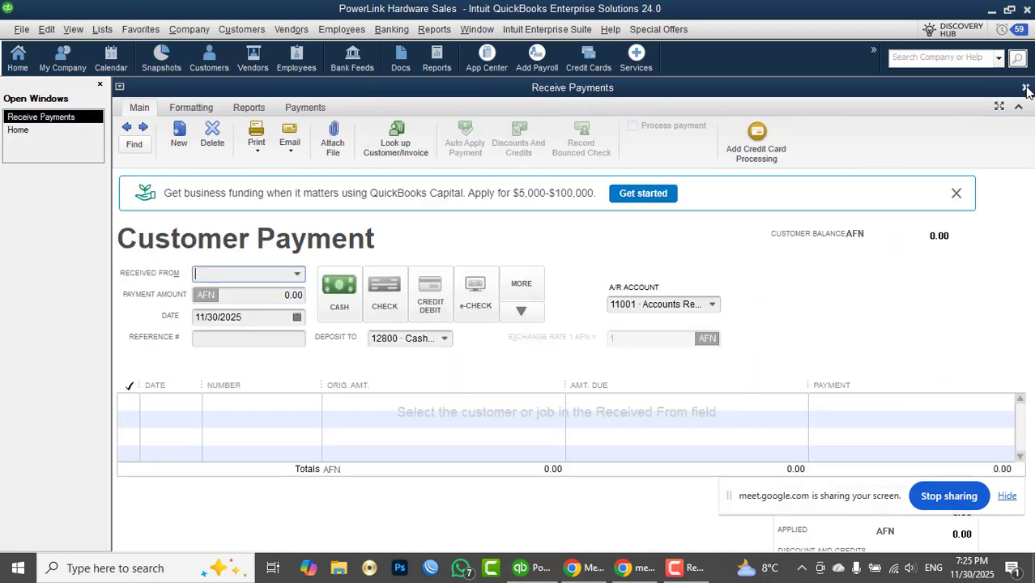
left_click(1025, 87)
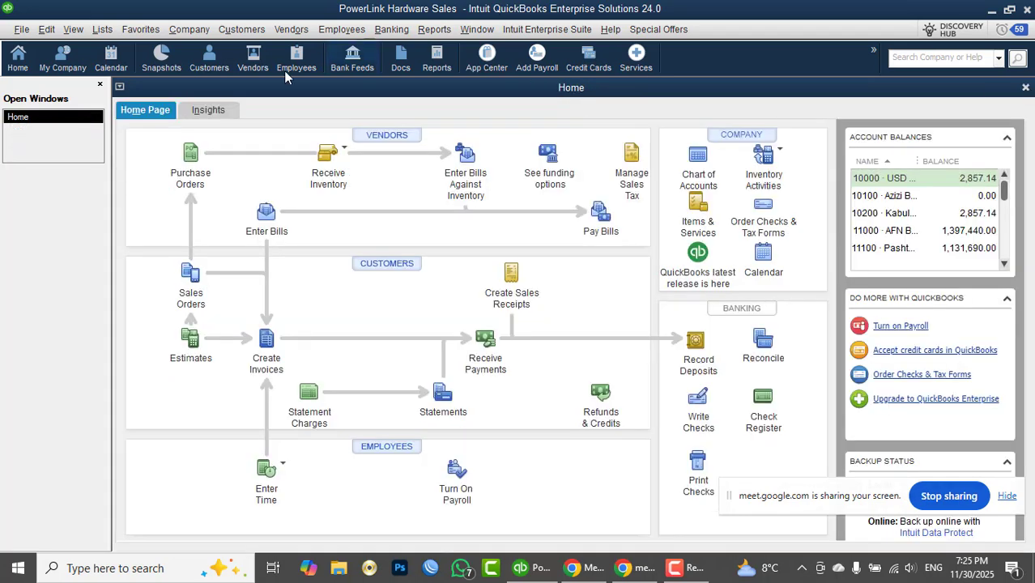
Switch back to Multiple Windows view and maximize the Home window.
left_click(73, 30)
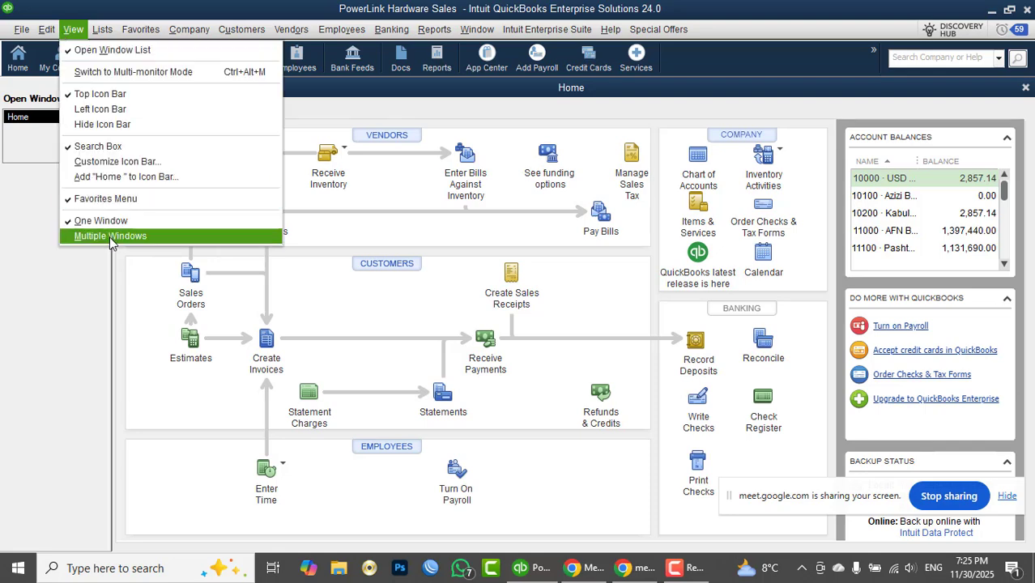
left_click(111, 235)
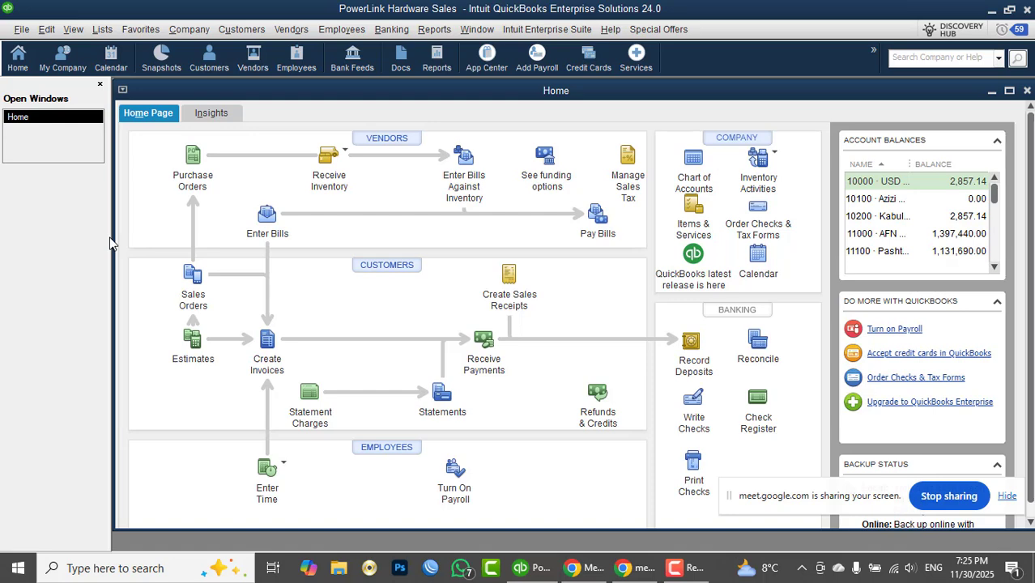
double_click(192, 90)
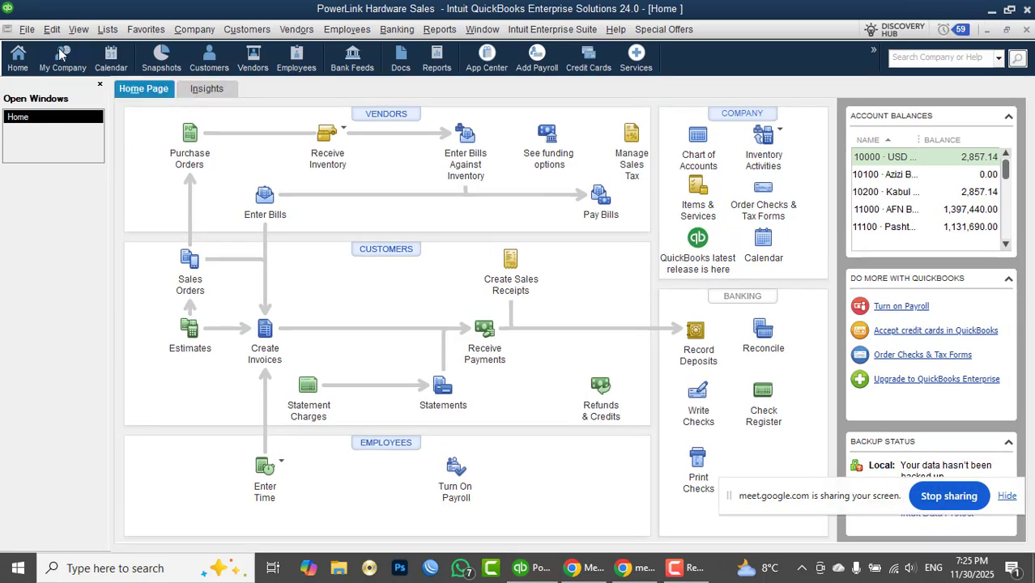
Open the Make General Journal Entries form.
left_click(51, 33)
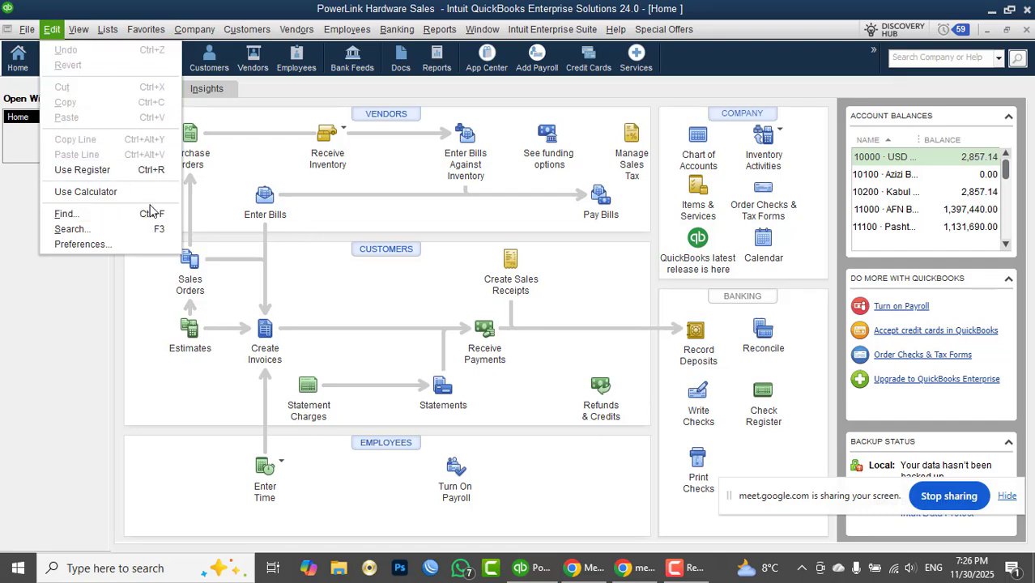
mouse_move(195, 29)
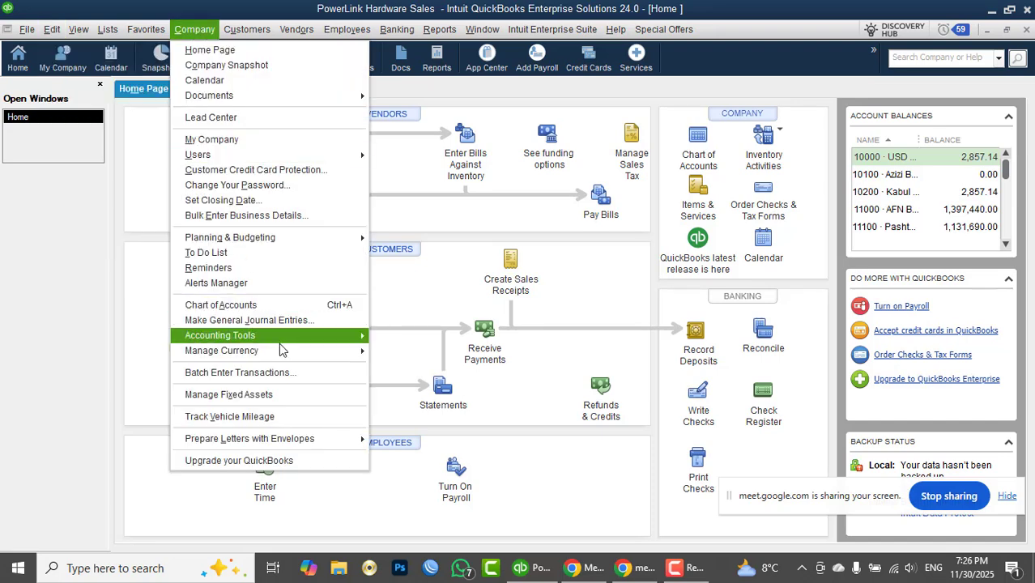
left_click(283, 320)
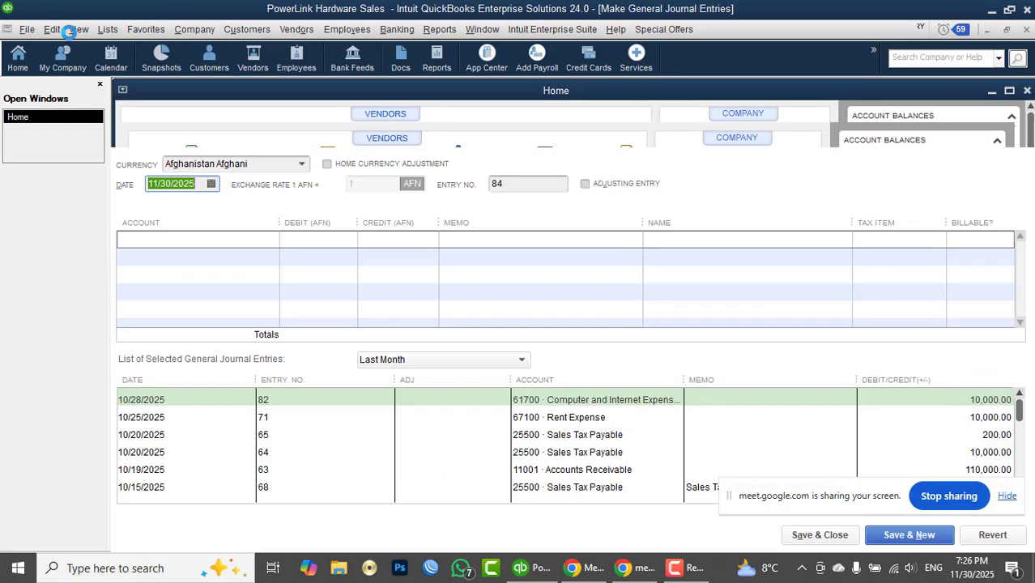
Go back to the previous general journal entry and select the Depreciation Expense account on its first line.
left_click(78, 29)
mouse_move(50, 31)
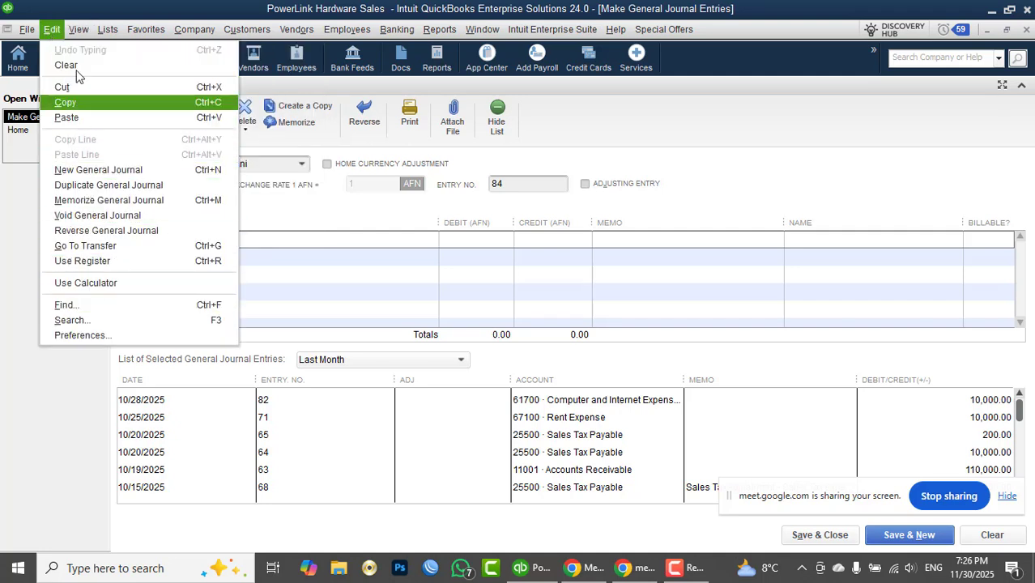
left_click(322, 235)
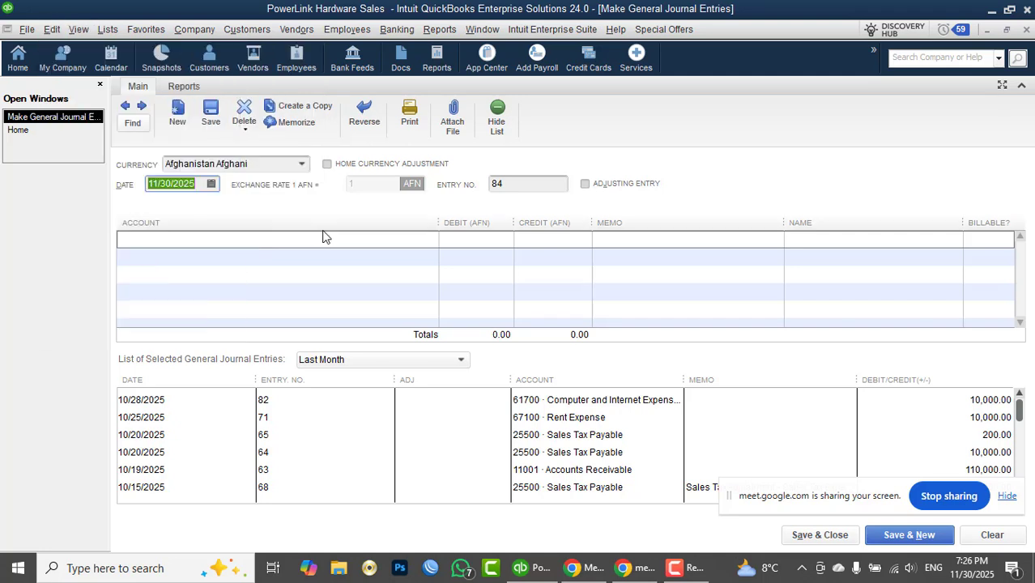
left_click(125, 106)
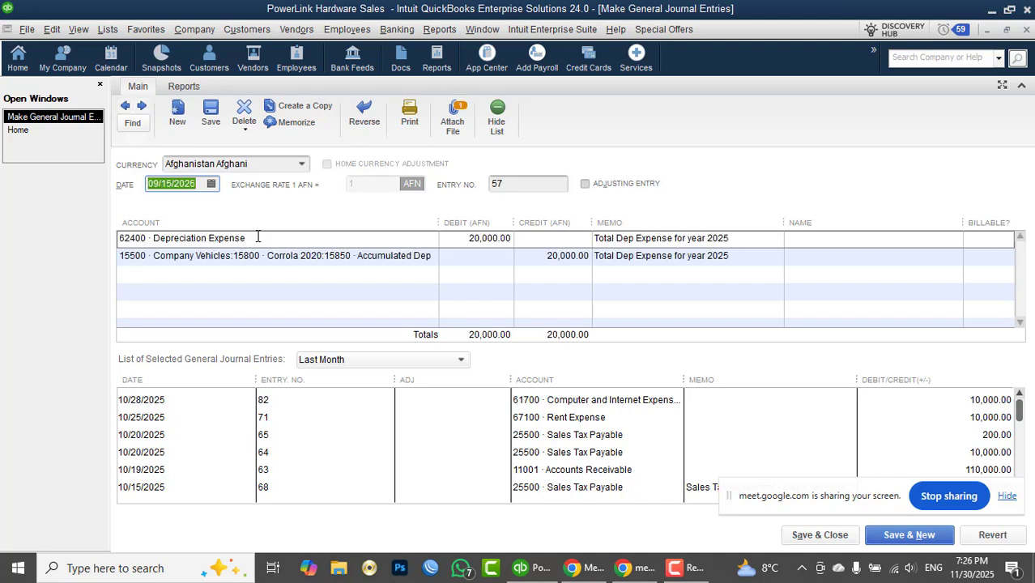
left_click(233, 243)
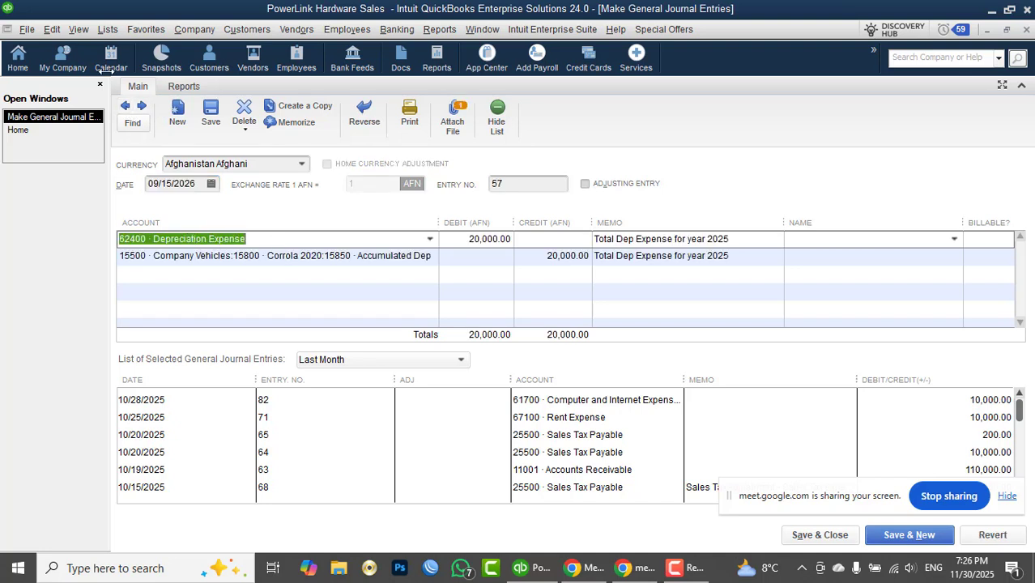
Insert a blank line above the Depreciation Expense line of the journal entry, and delete that blank line again.
left_click(58, 30)
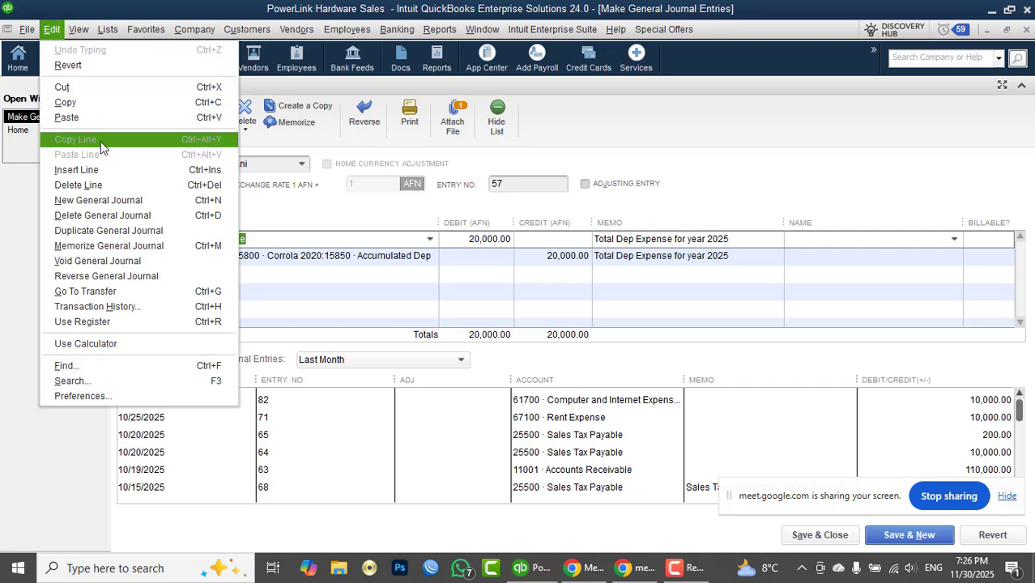
key("Right")
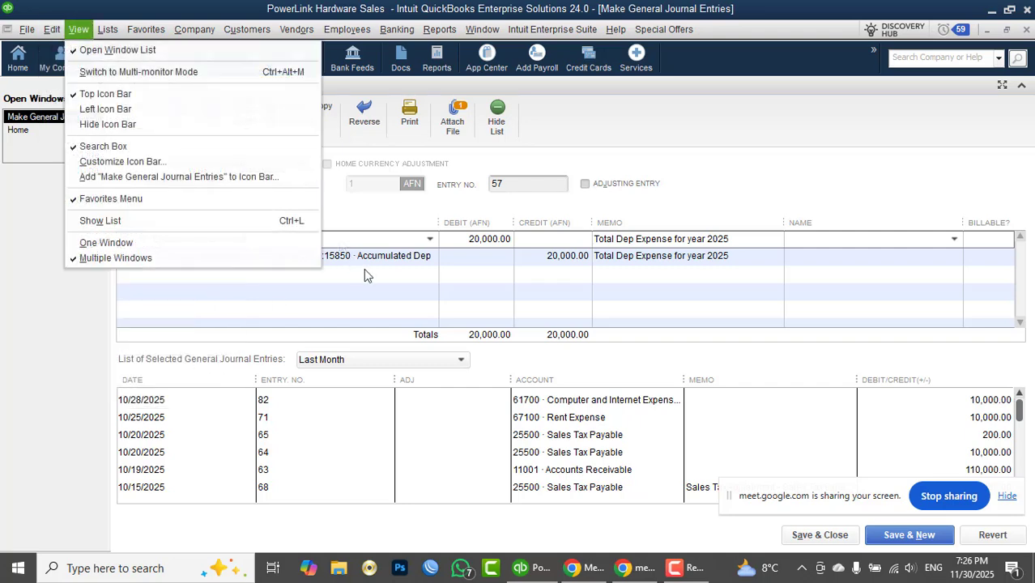
left_click(346, 273)
left_click(302, 241)
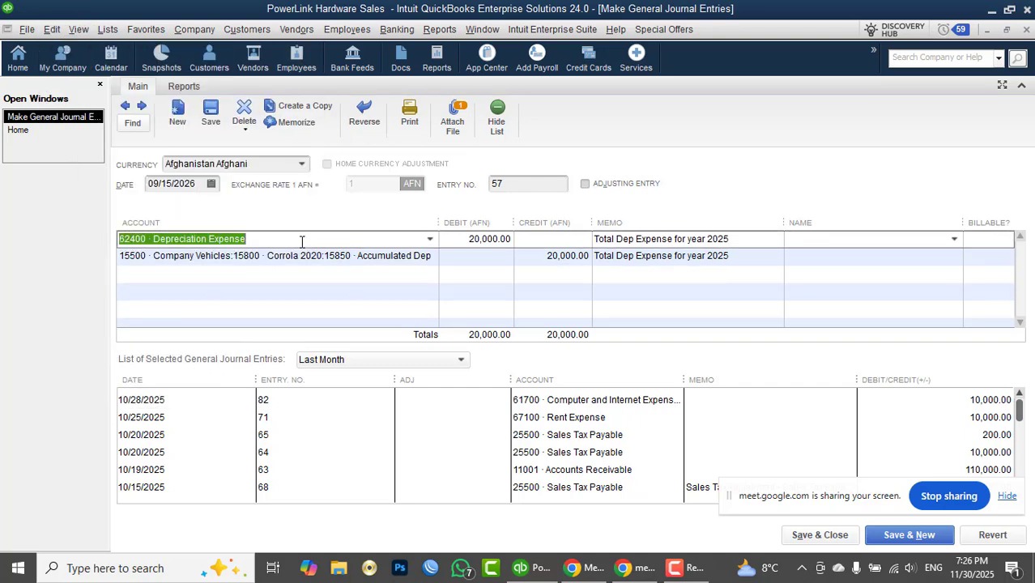
left_click(52, 29)
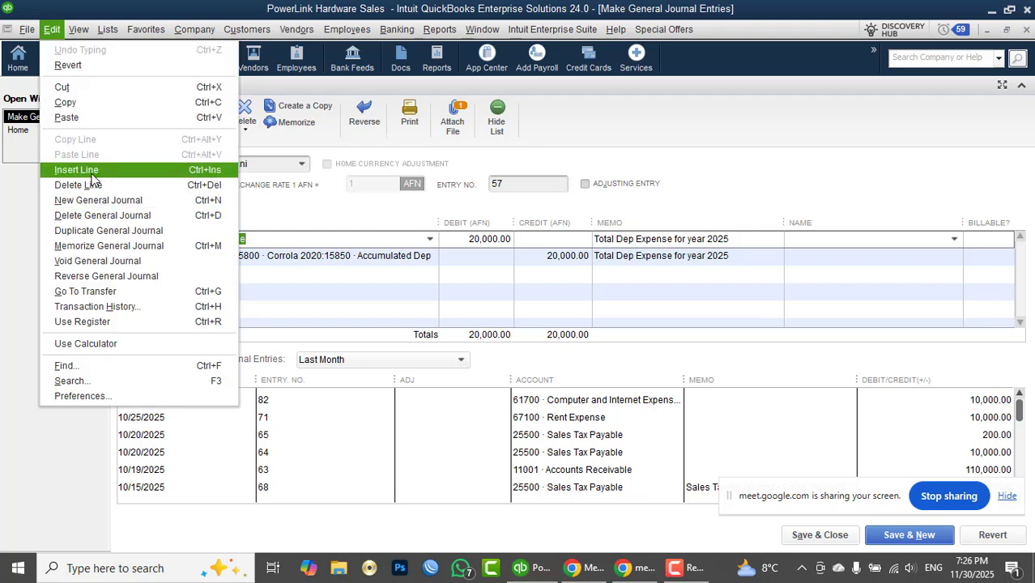
left_click(76, 170)
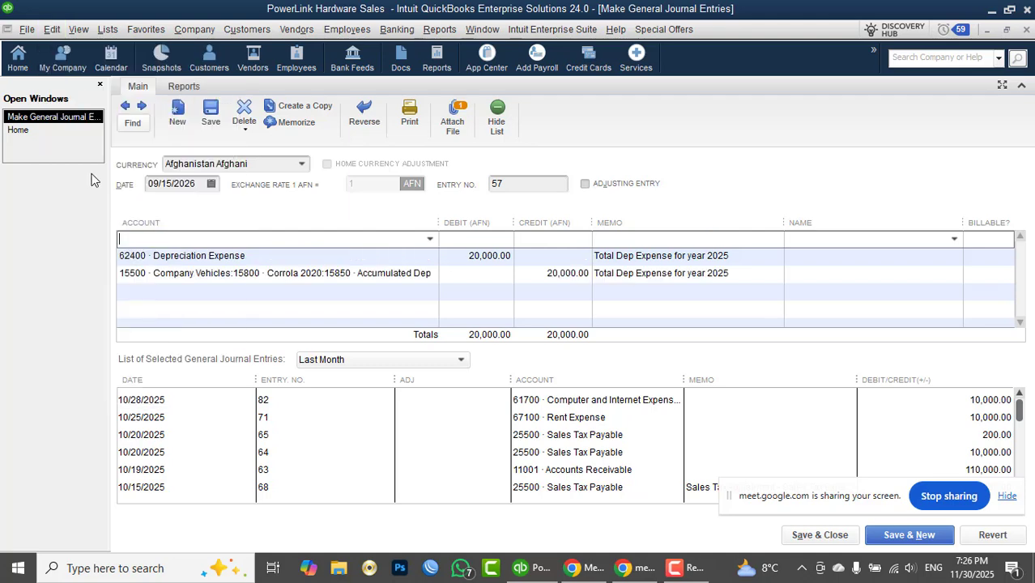
left_click(52, 29)
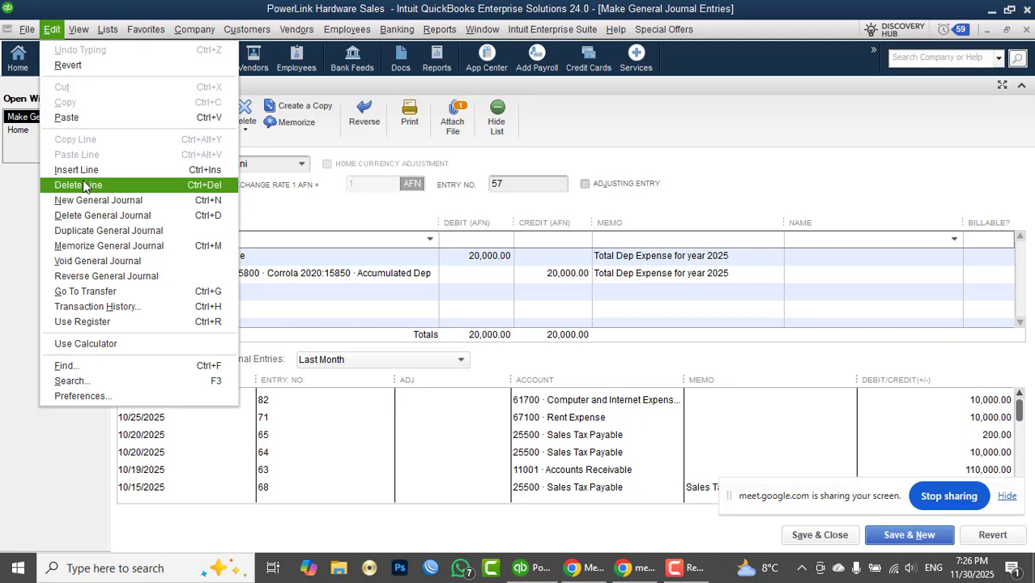
left_click(84, 185)
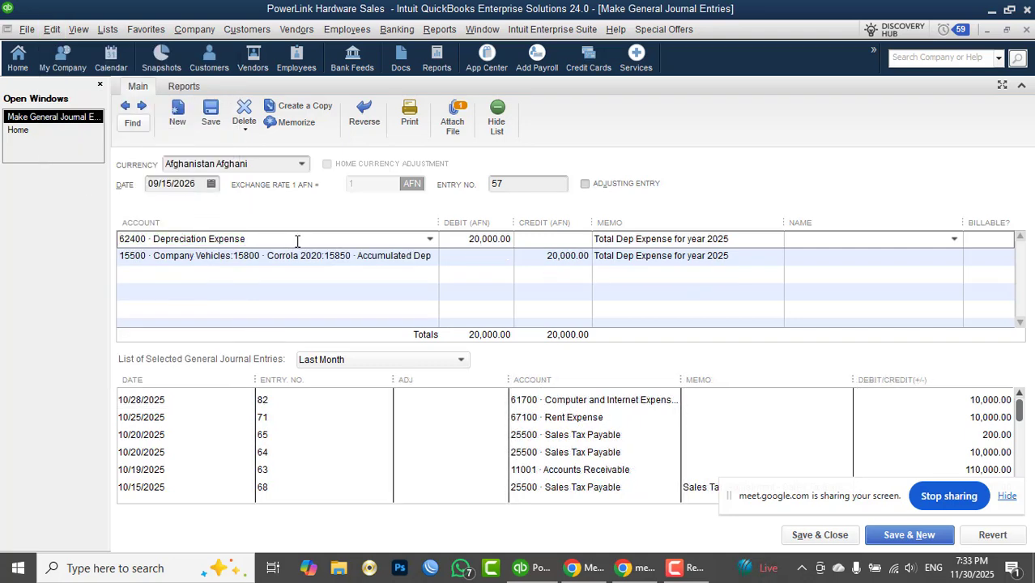
Clear the Depreciation Expense account from the journal entry's first line and undo that deletion.
left_click_drag(297, 241, 97, 247)
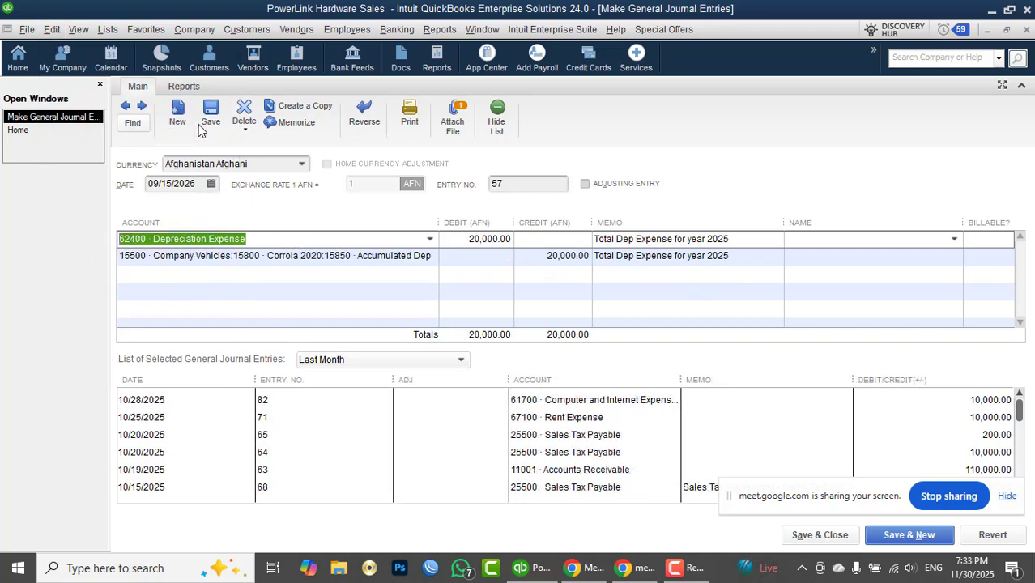
left_click(51, 29)
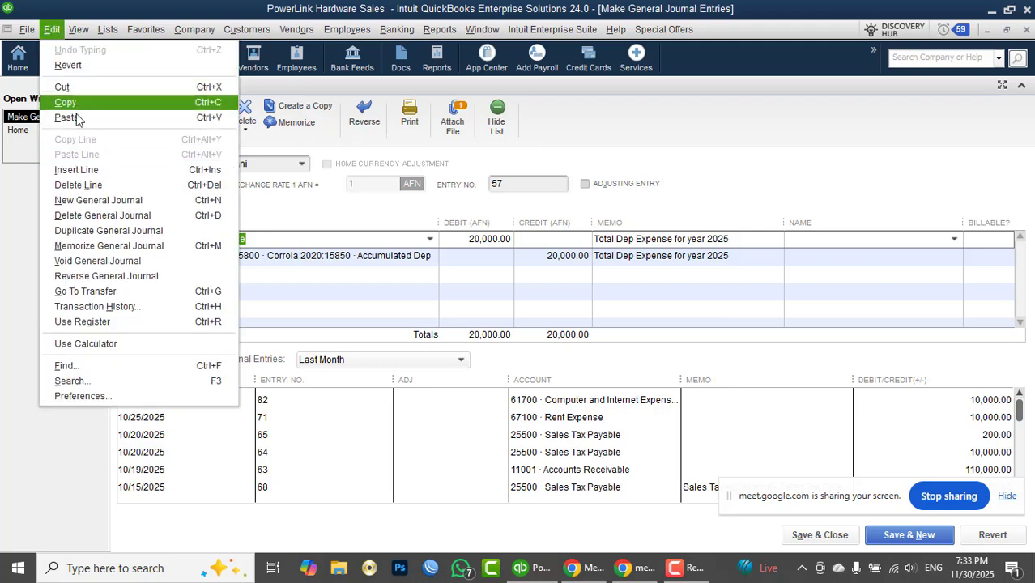
left_click(288, 238)
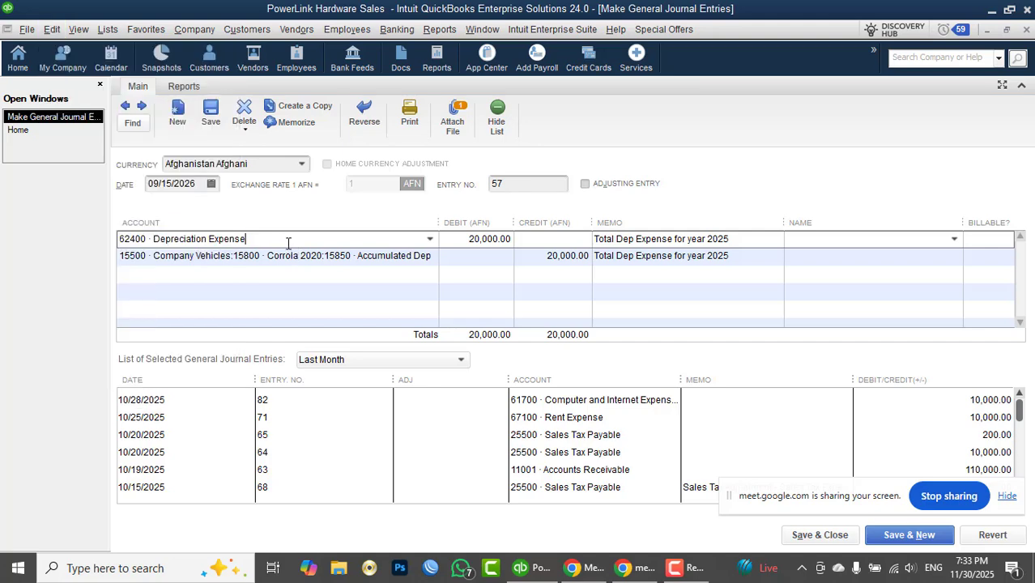
left_click_drag(282, 240, 10, 232)
key("Delete")
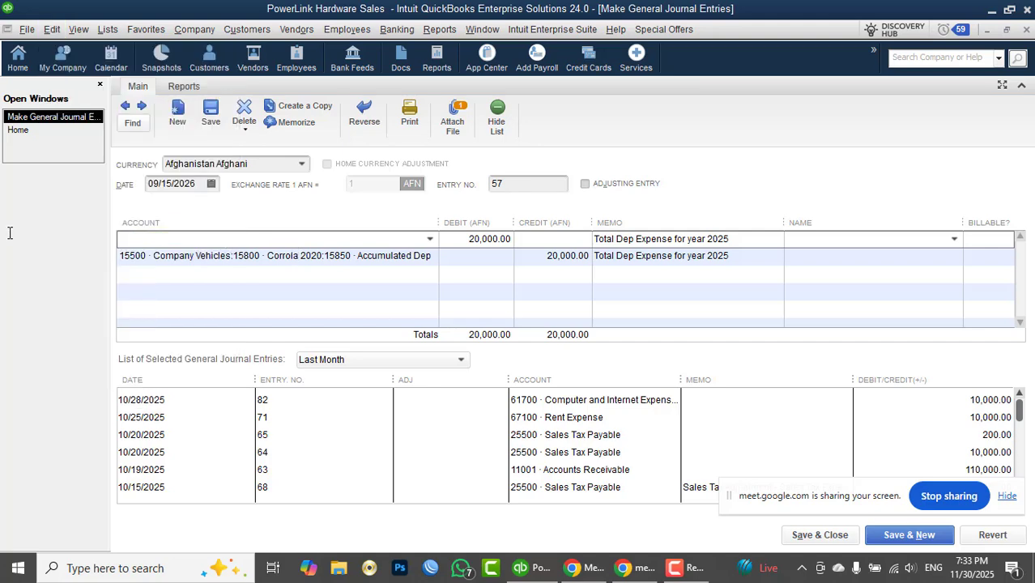
left_click(51, 30)
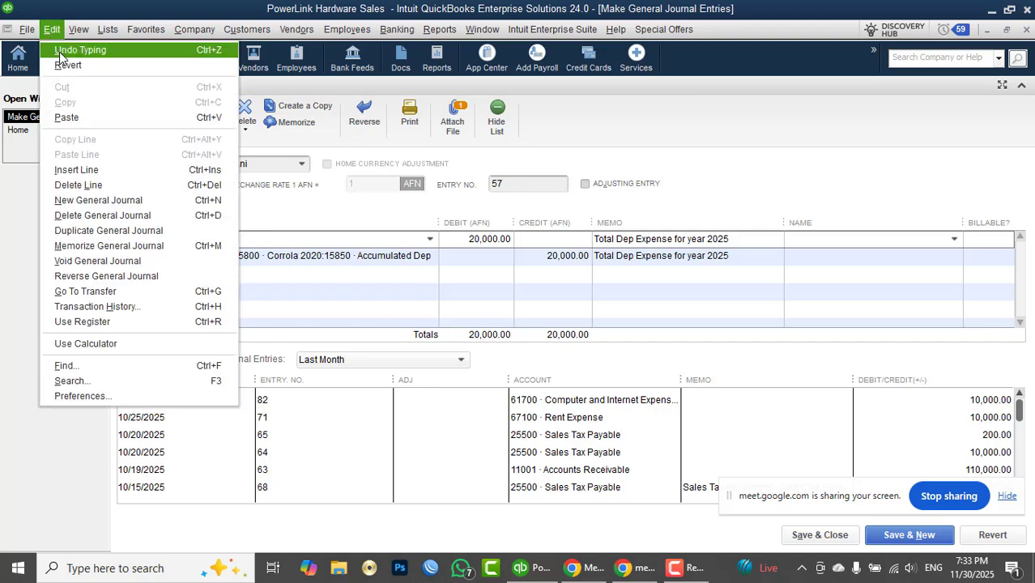
left_click(59, 50)
Revert the depreciation journal entry to its saved version.
left_click(53, 30)
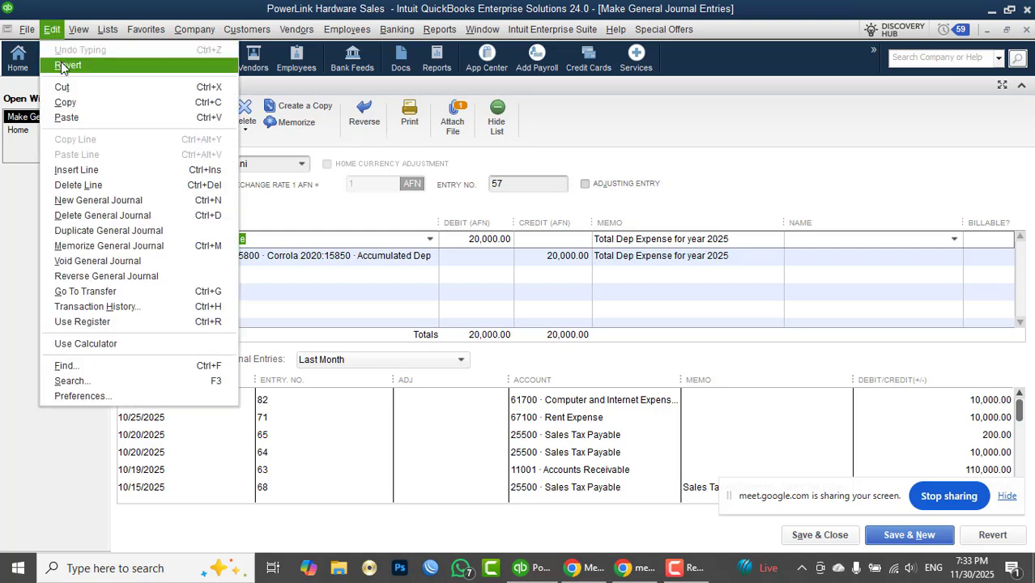
left_click(64, 66)
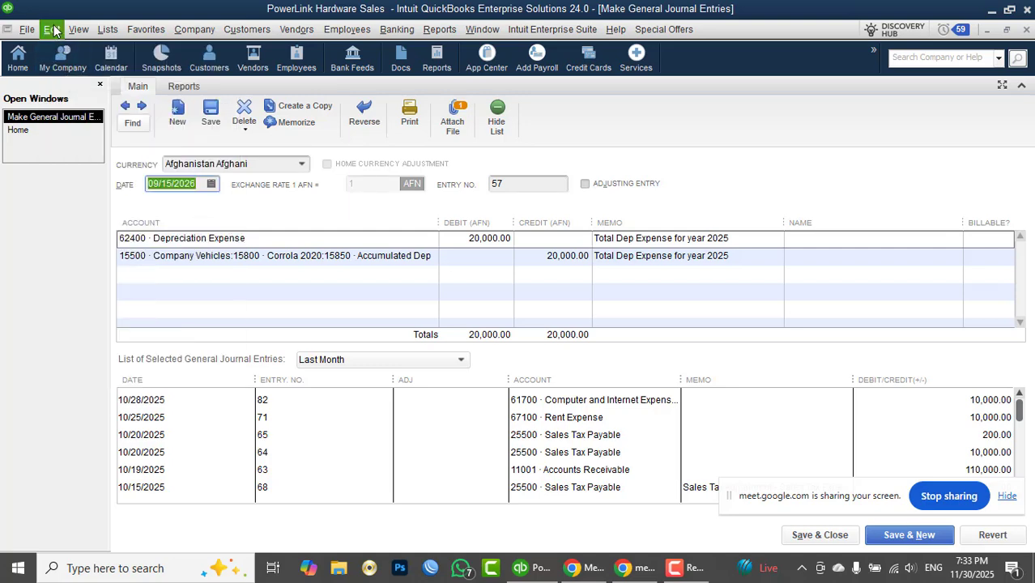
left_click(52, 29)
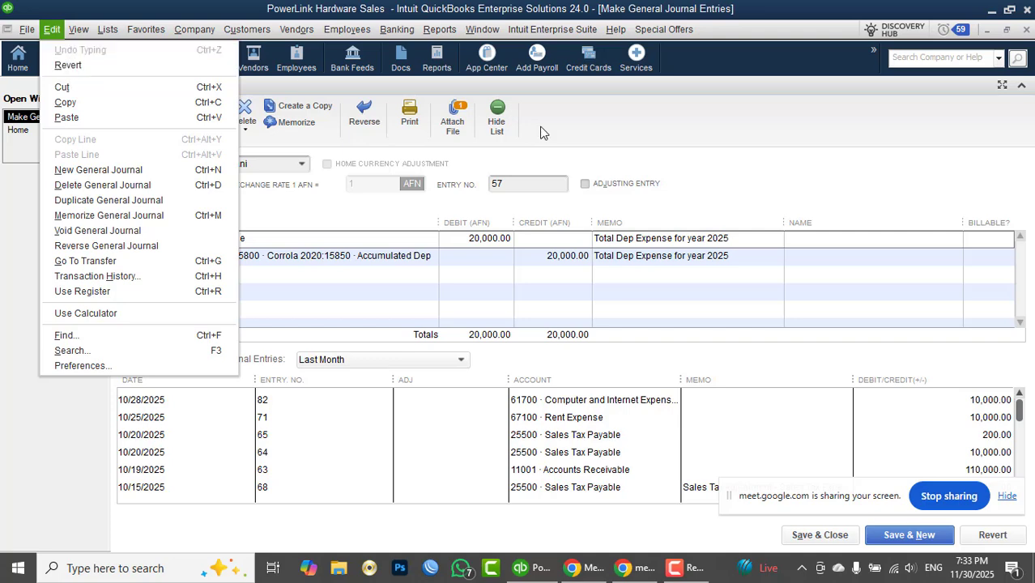
left_click(614, 119)
left_click(48, 31)
left_click(726, 174)
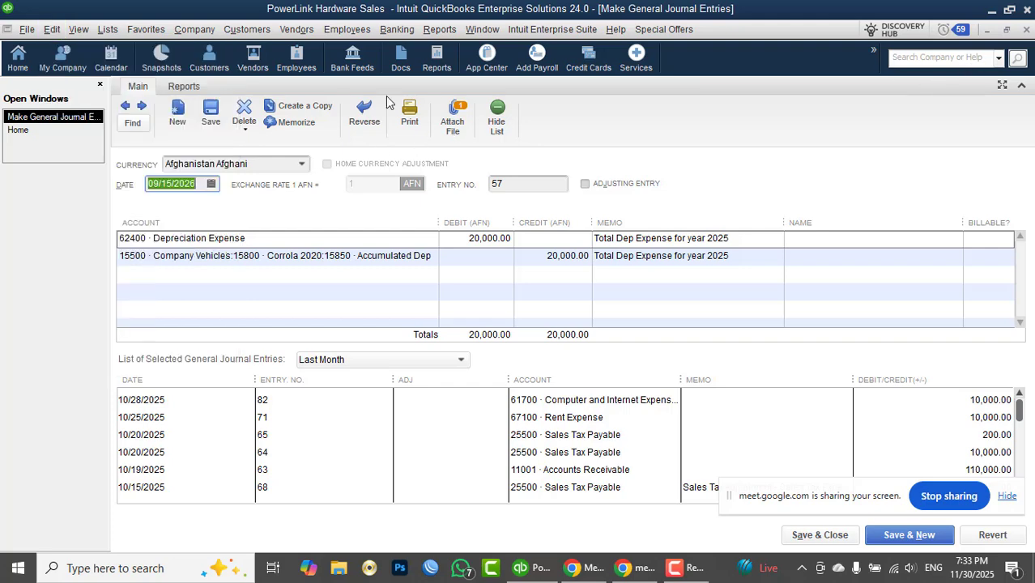
Start a new invoice for Customer-Info-01 and add the item 1 - Level One Class on the first line.
left_click(247, 30)
left_click(277, 125)
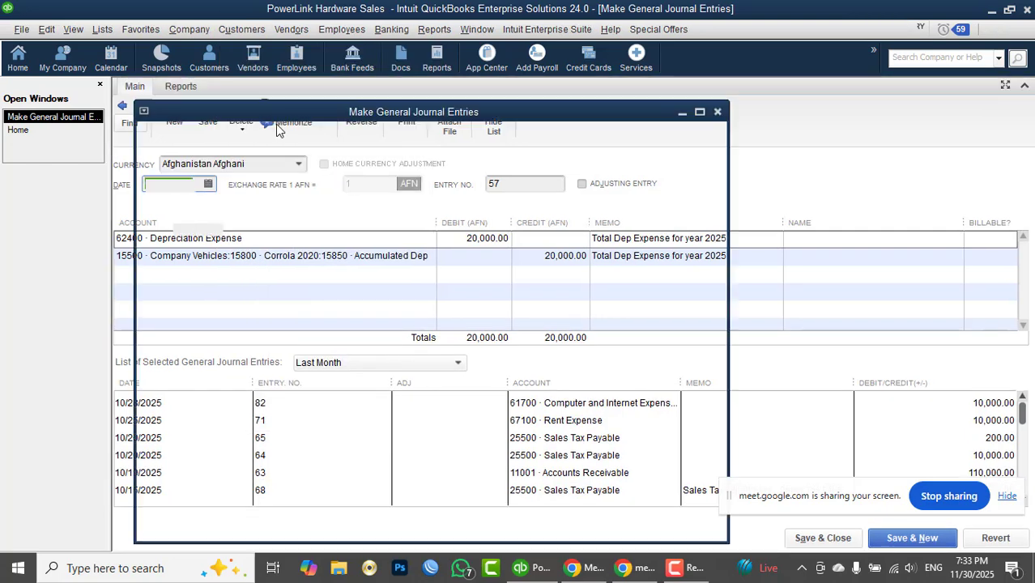
left_click(308, 165)
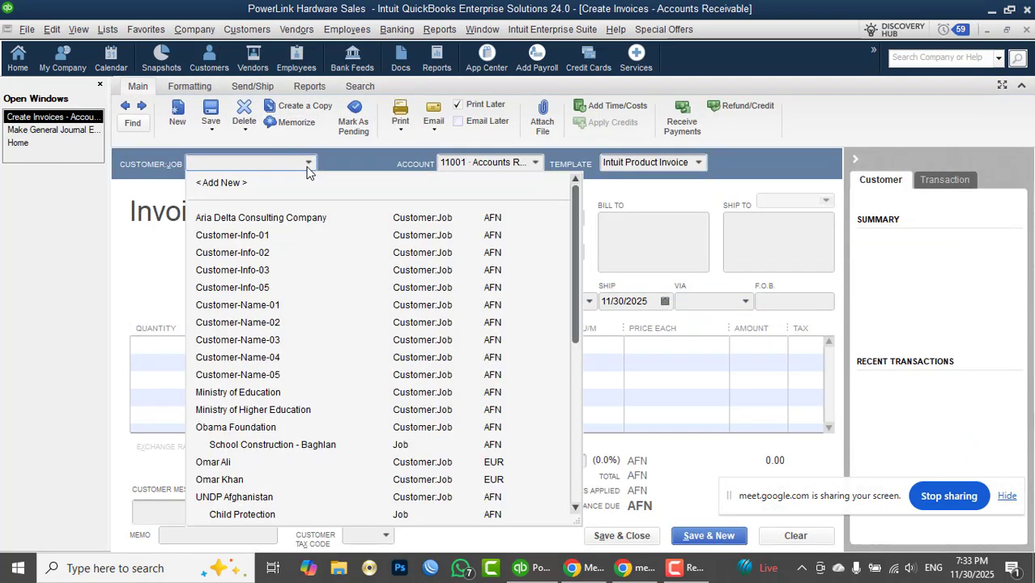
left_click(256, 236)
left_click(428, 350)
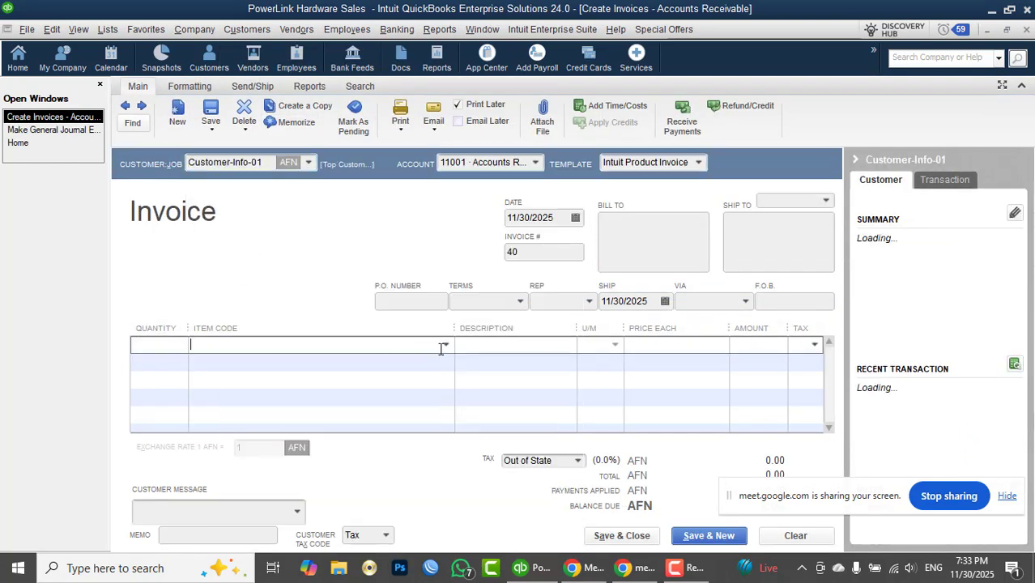
left_click(445, 345)
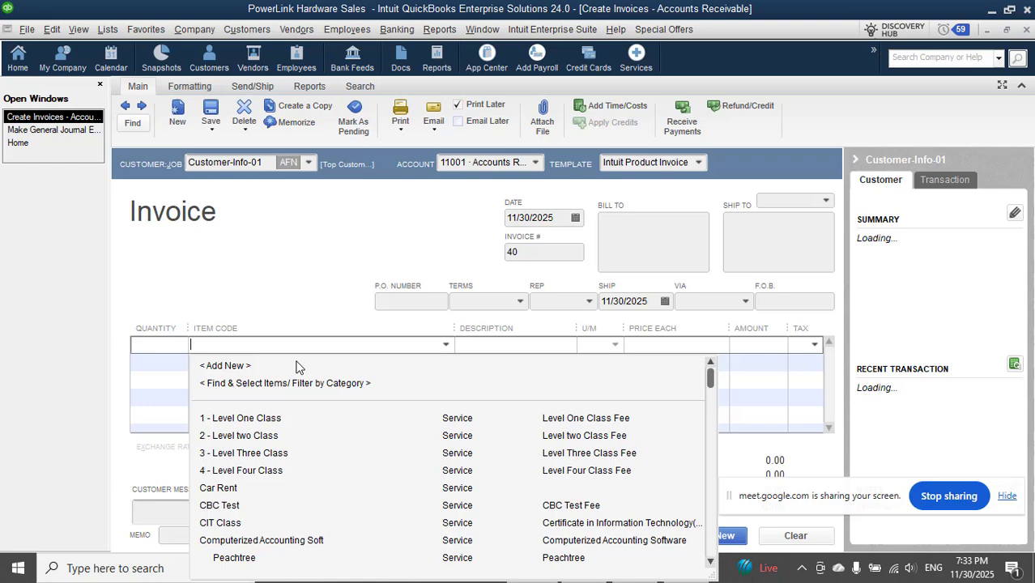
left_click(247, 420)
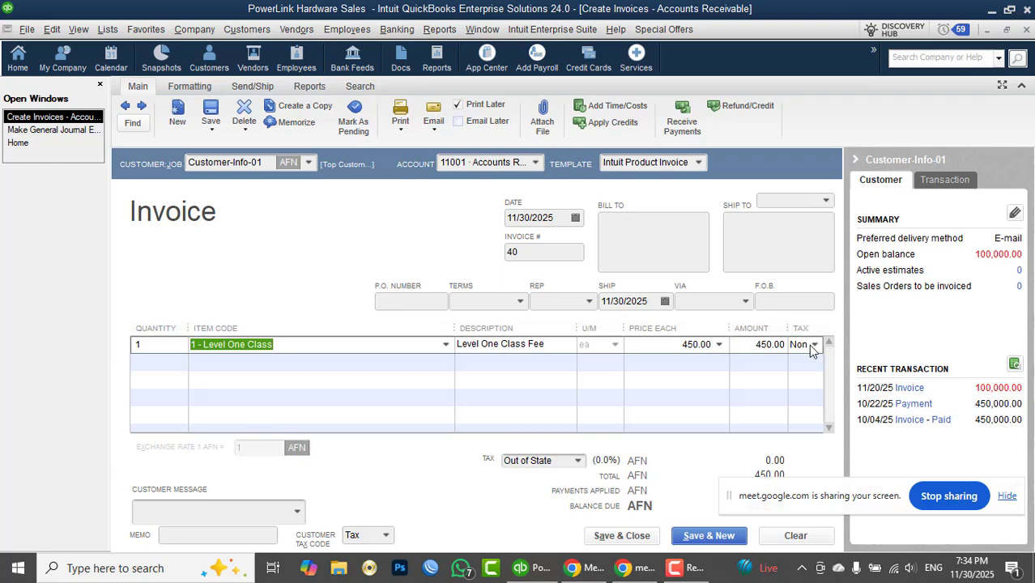
Copy the invoice's Level One Class line and paste it onto the second line.
left_click(54, 31)
left_click(77, 139)
left_click(217, 360)
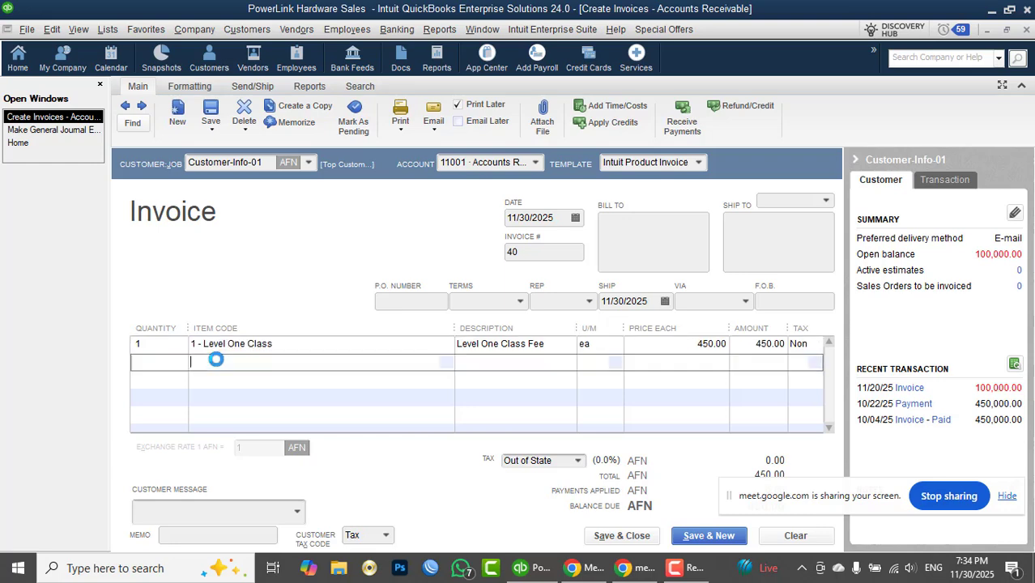
left_click(53, 30)
left_click(77, 154)
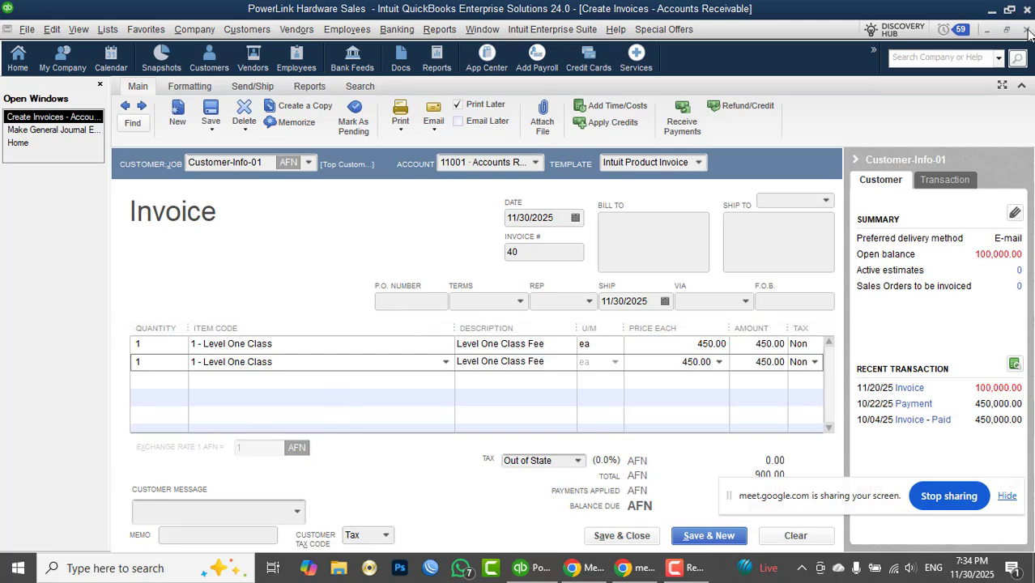
left_click(52, 29)
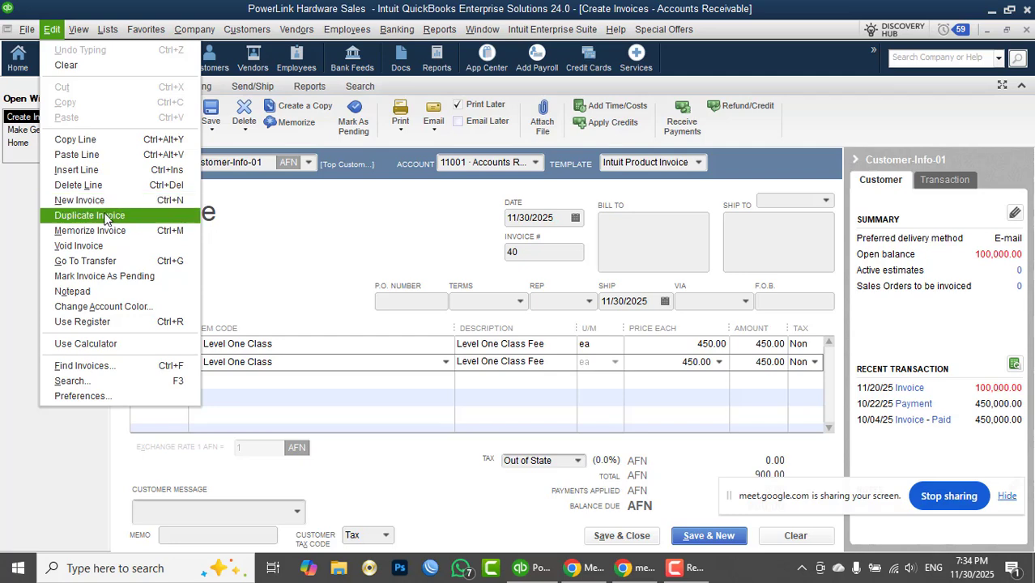
left_click(289, 236)
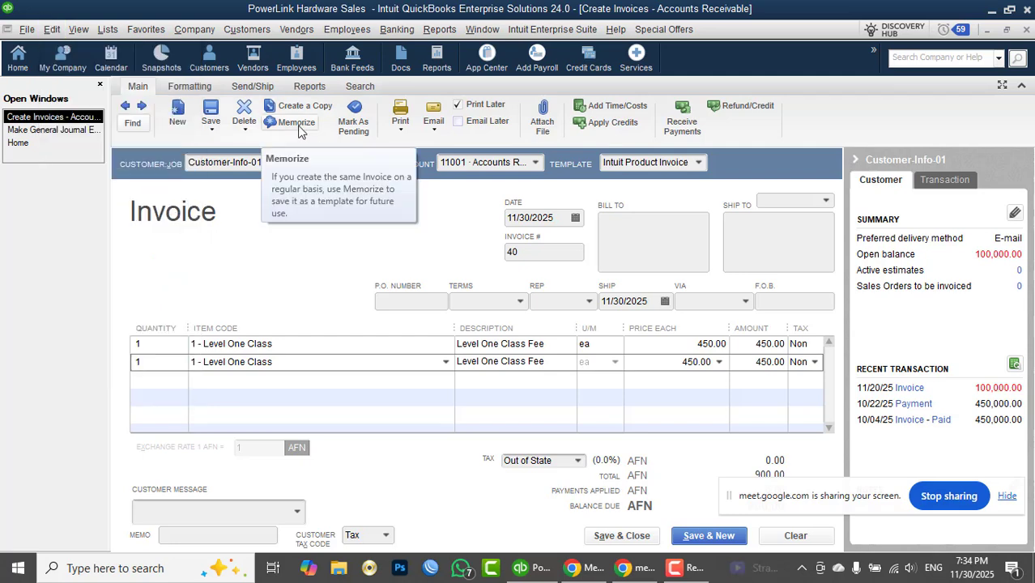
left_click(52, 29)
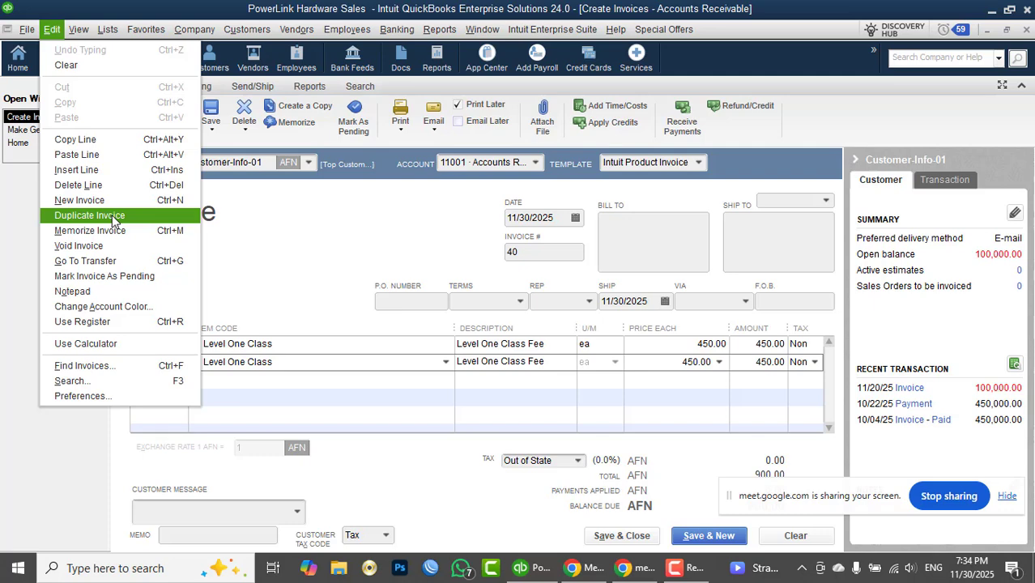
left_click(382, 243)
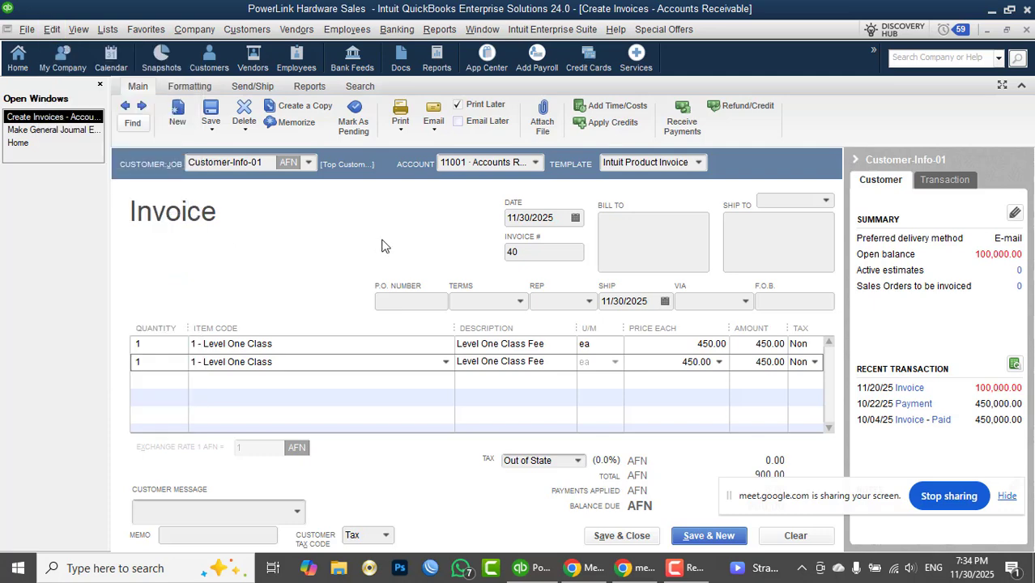
Close the invoice without recording it and close the Make General Journal Entries form.
left_click(1027, 29)
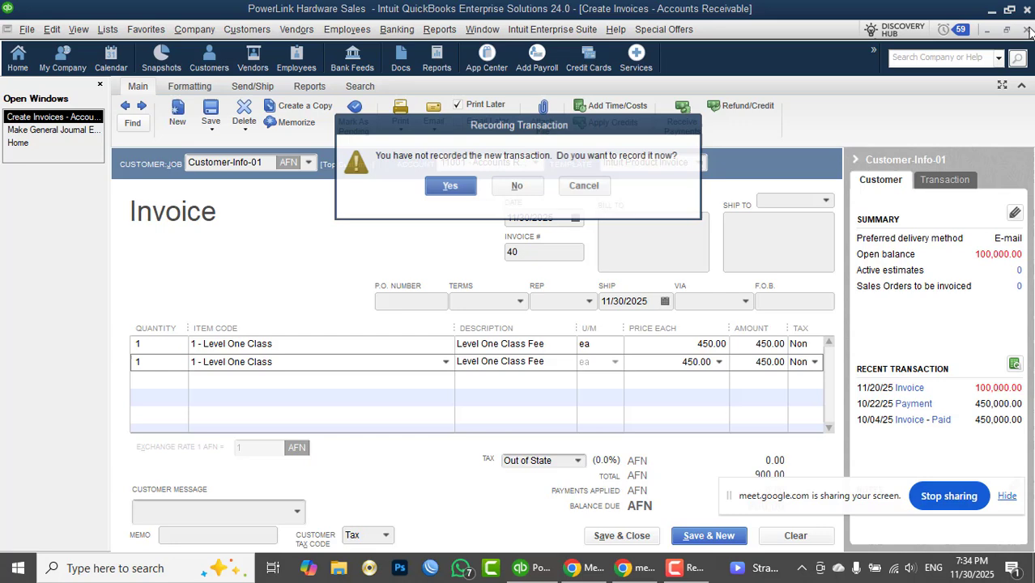
left_click(520, 186)
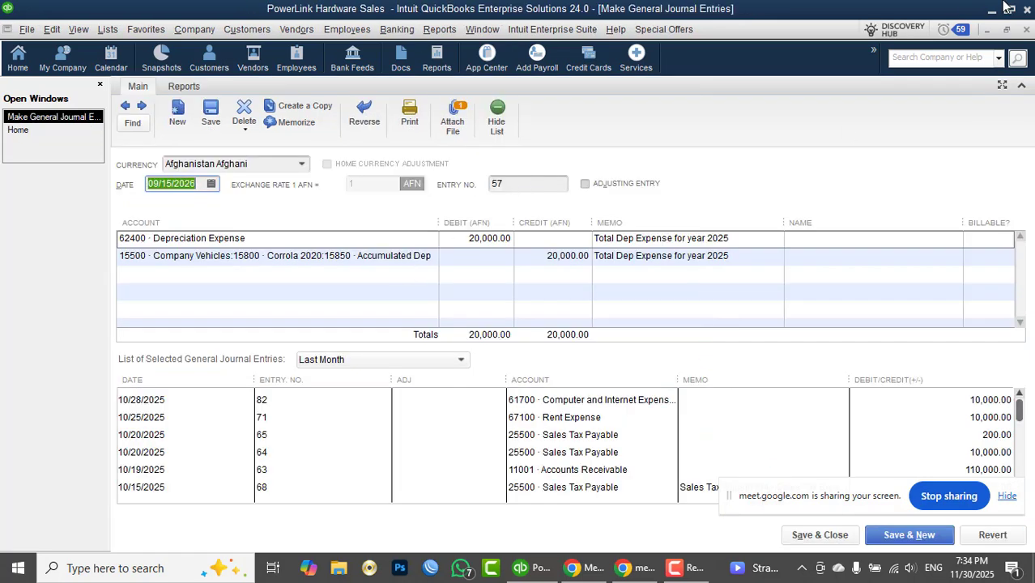
left_click(1027, 29)
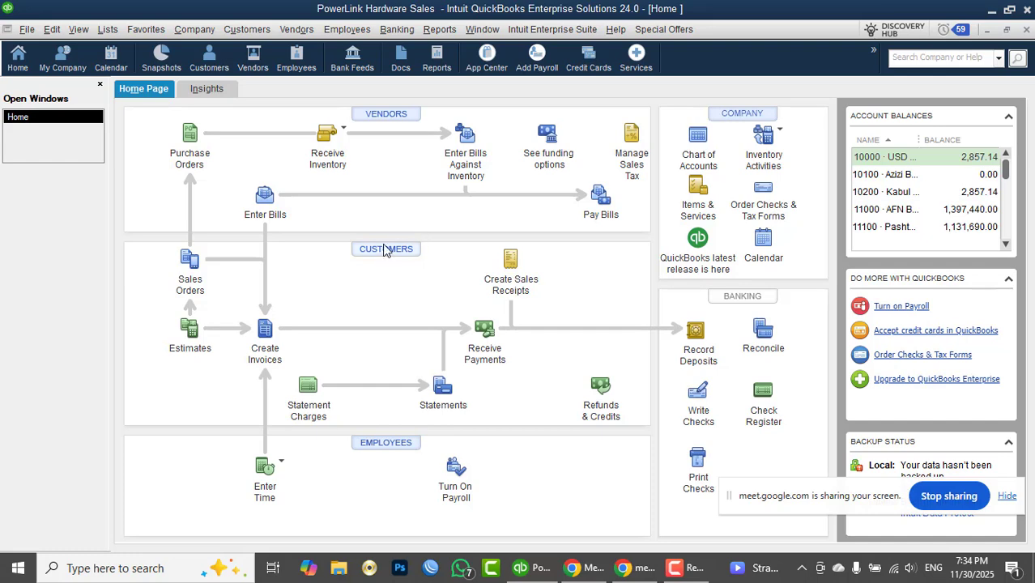
Open the Customer Center from the Home page.
left_click(389, 235)
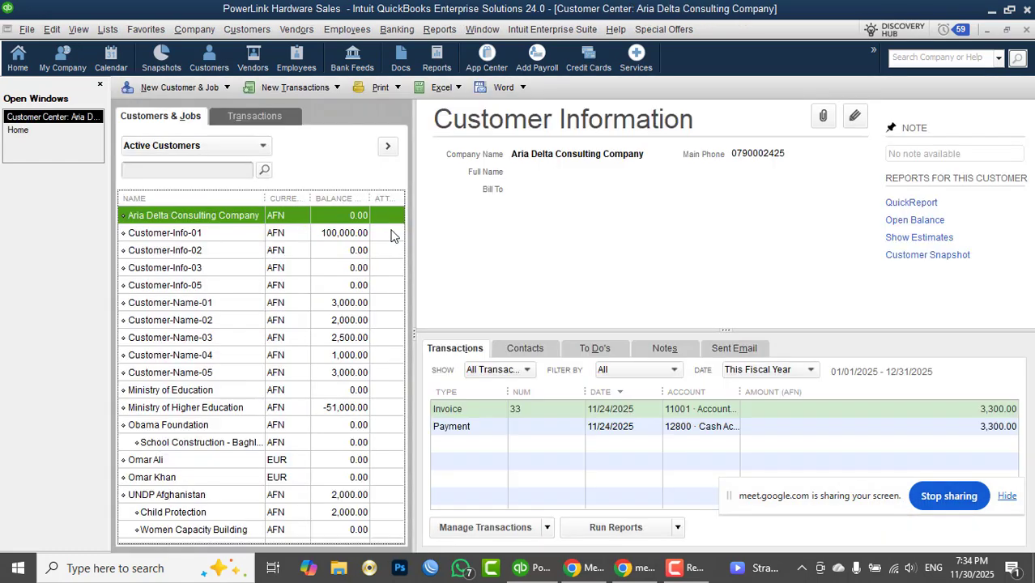
Void Customer-Name-01's invoice dated 11/25/2025 and save it, recording the changes.
left_click(341, 305)
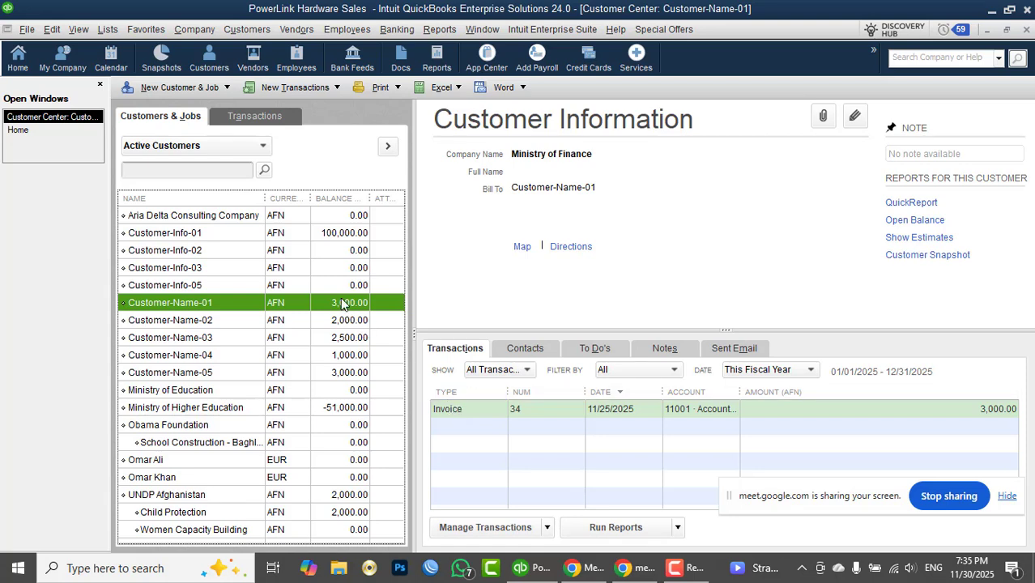
left_click(51, 29)
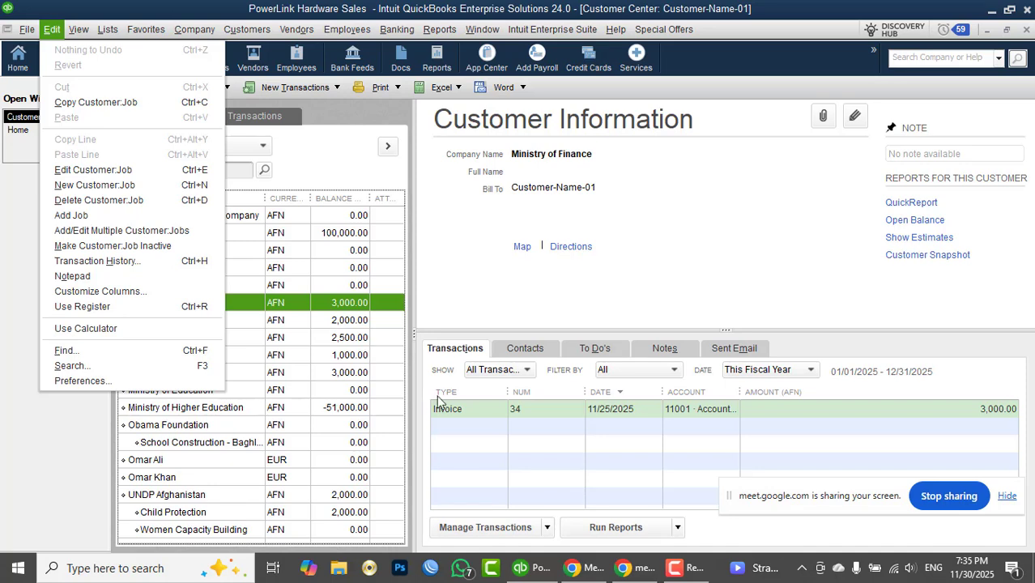
key("Escape")
double_click(458, 413)
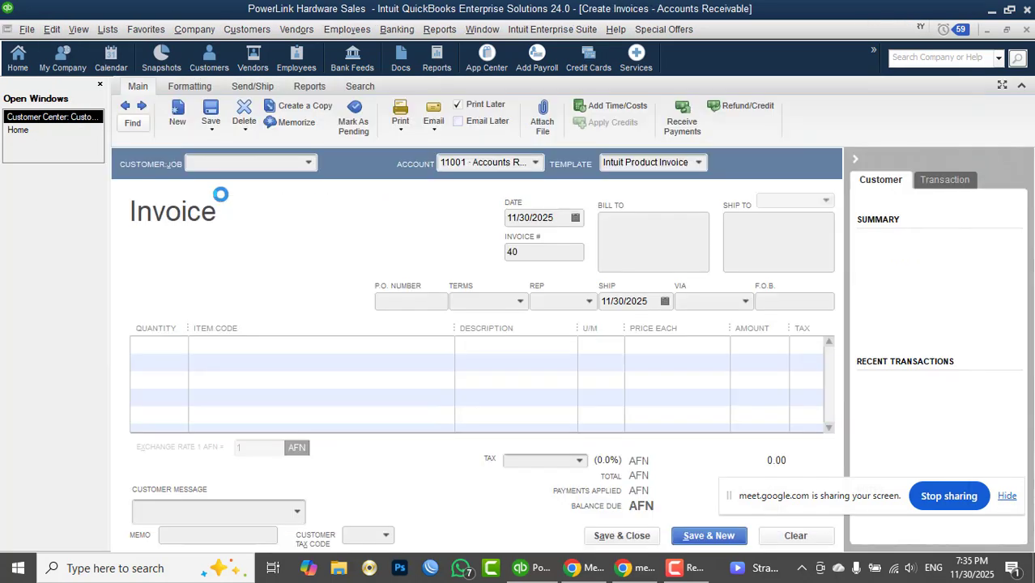
left_click(53, 34)
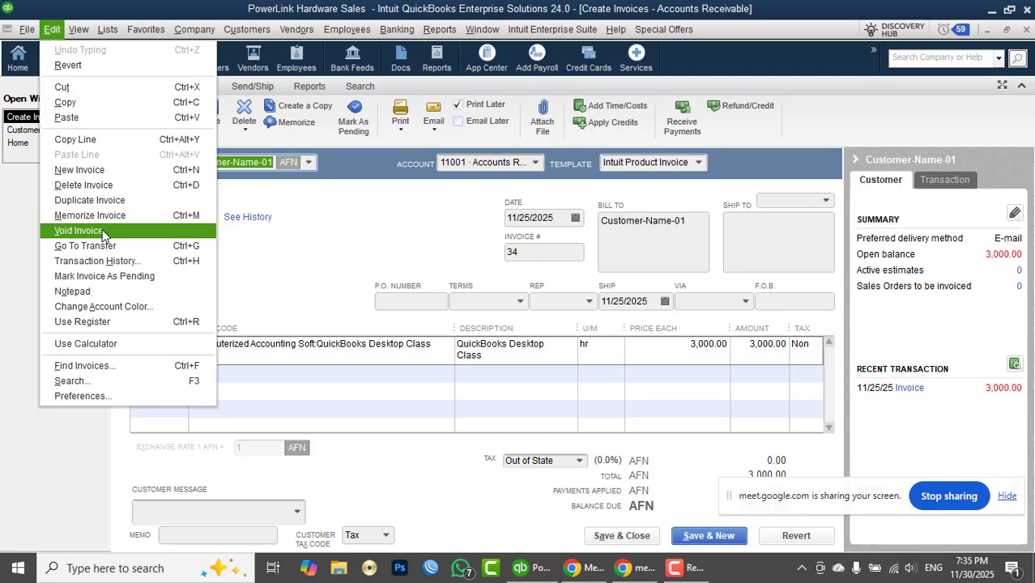
left_click(79, 230)
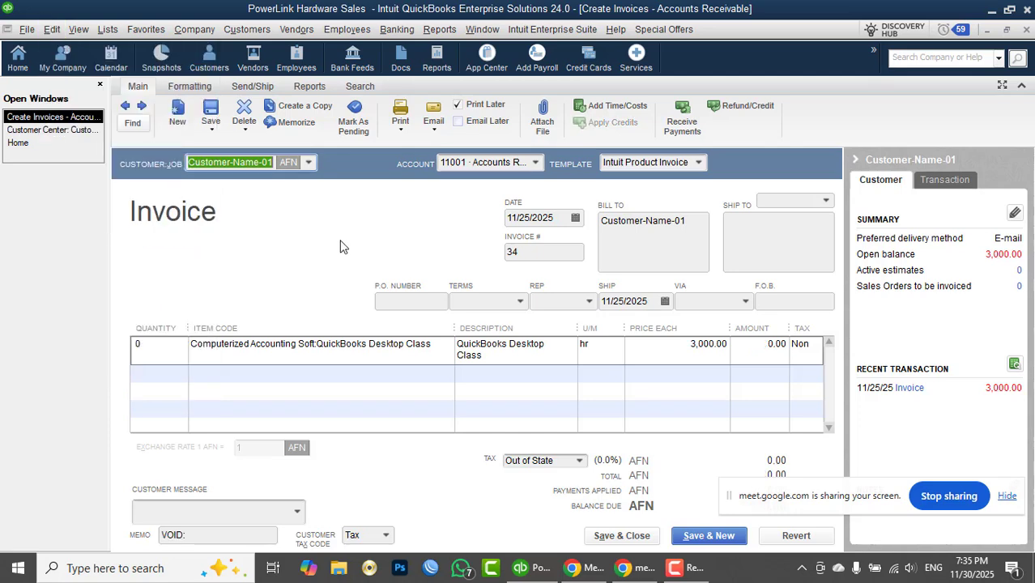
left_click(629, 536)
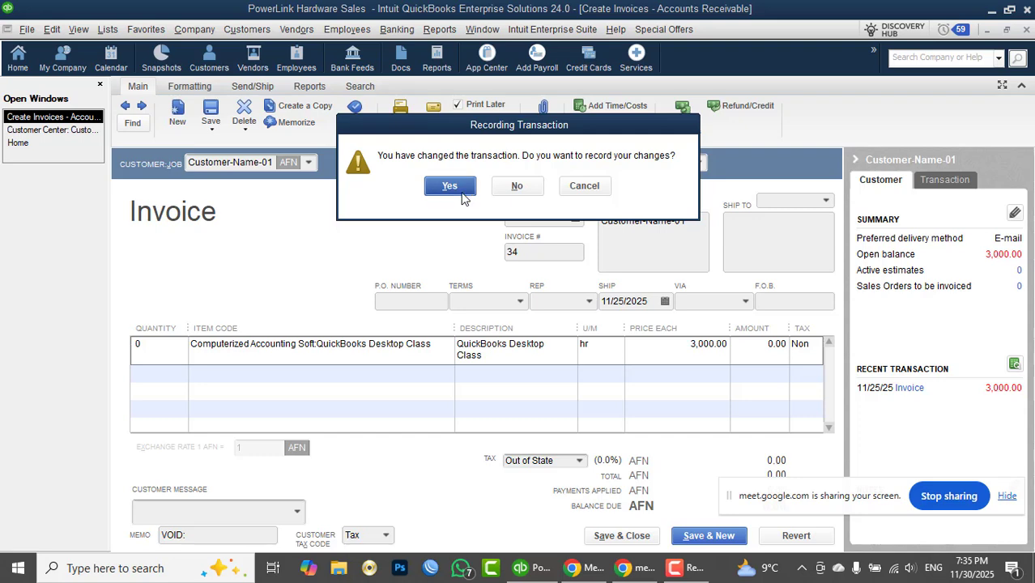
left_click(462, 192)
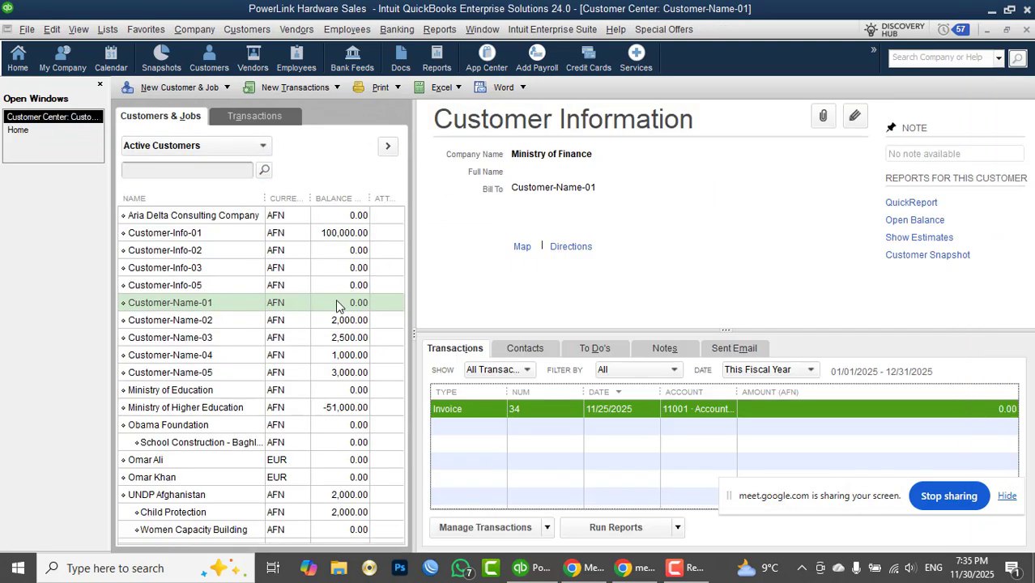
Check Customer-Name-01's balance in the customer list and the amount of its voided invoice.
left_click(338, 306)
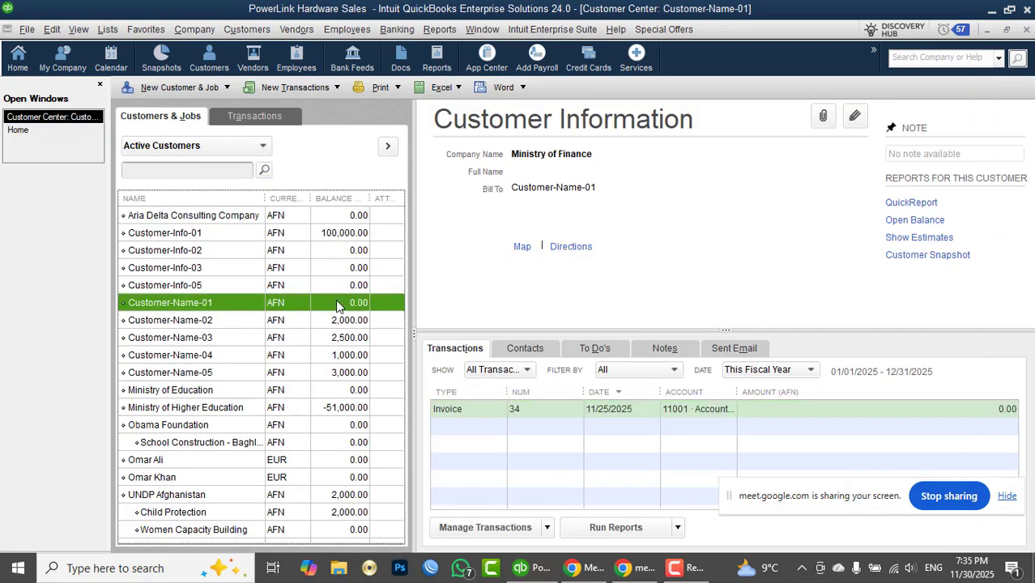
left_click(475, 415)
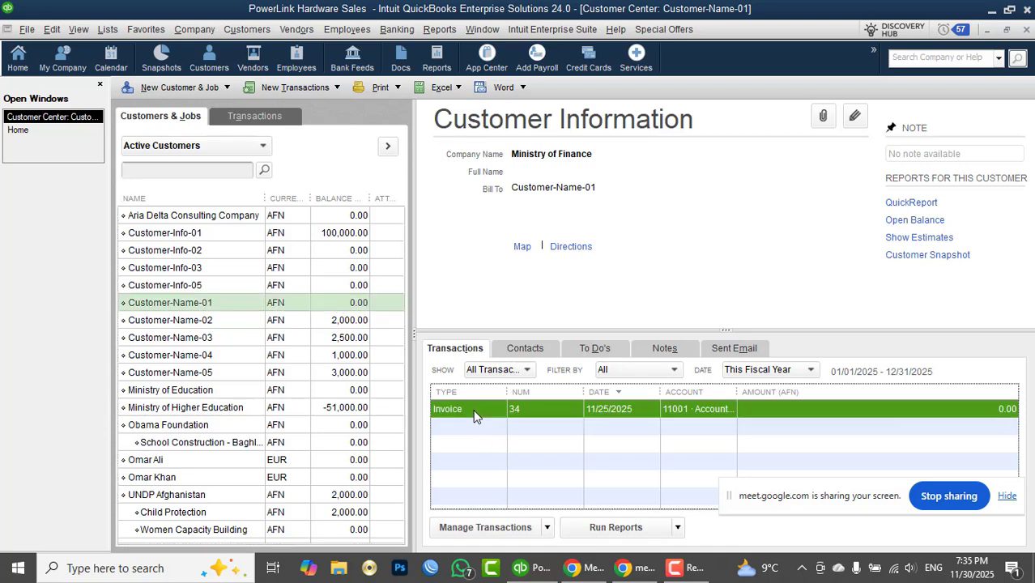
left_click(351, 306)
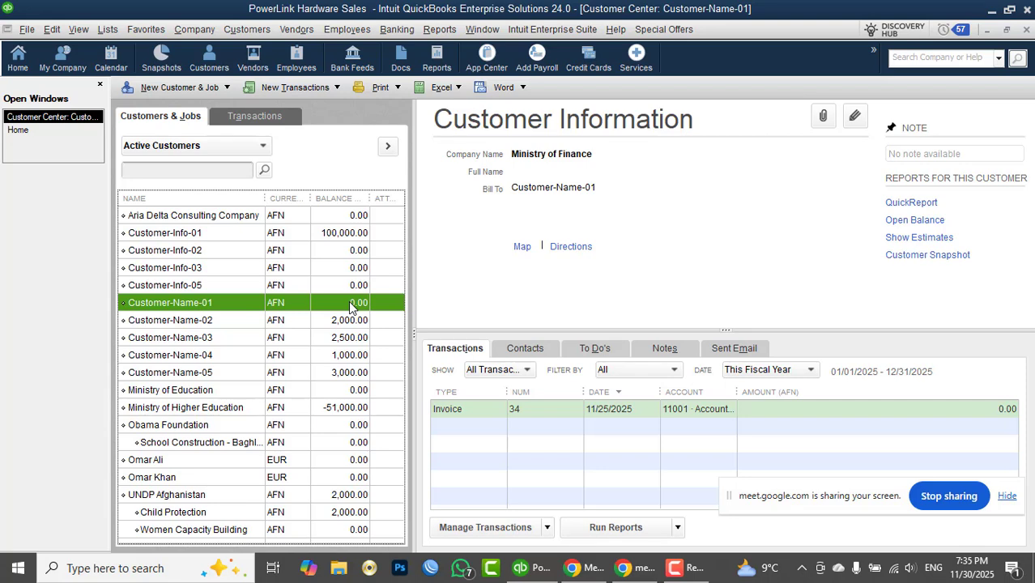
Customize the customer list's columns by removing Currency and Balance Total from the chosen columns.
left_click(51, 29)
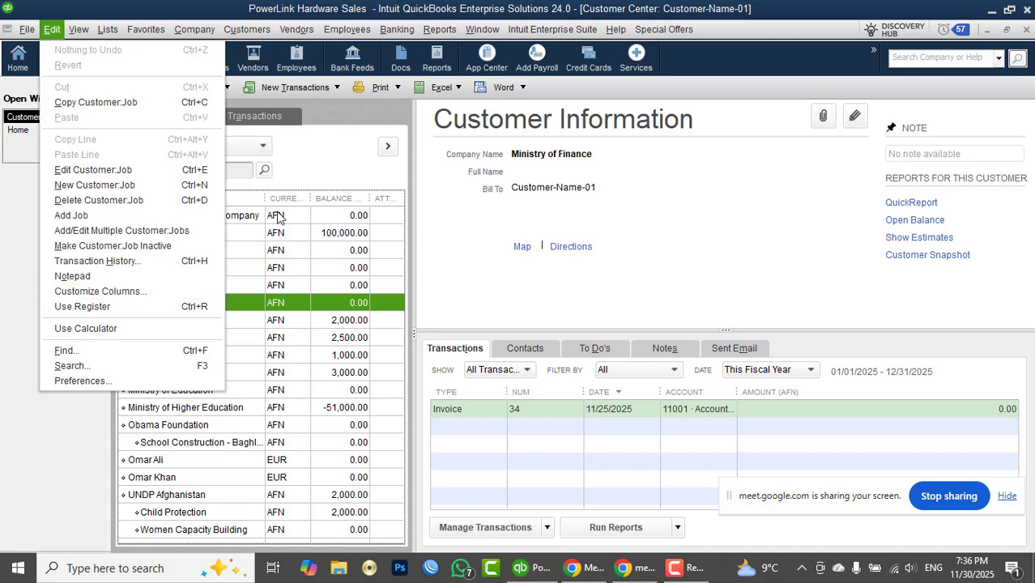
left_click(157, 296)
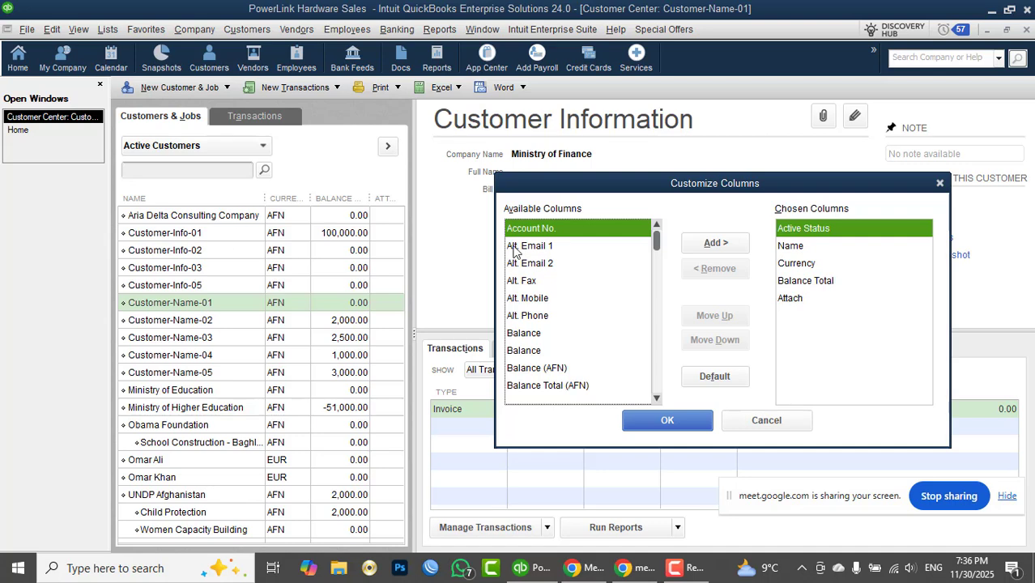
left_click(811, 266)
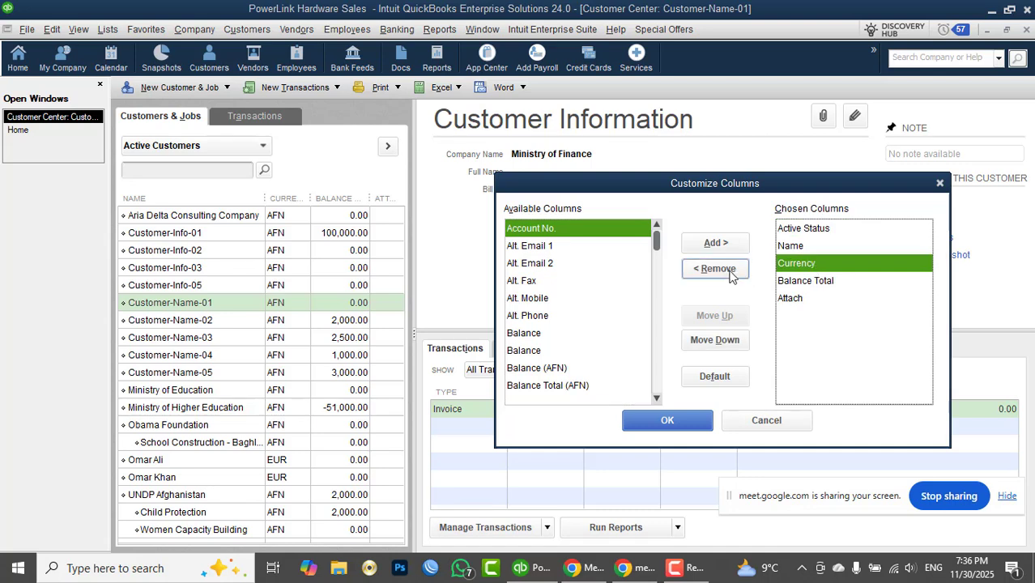
left_click(719, 270)
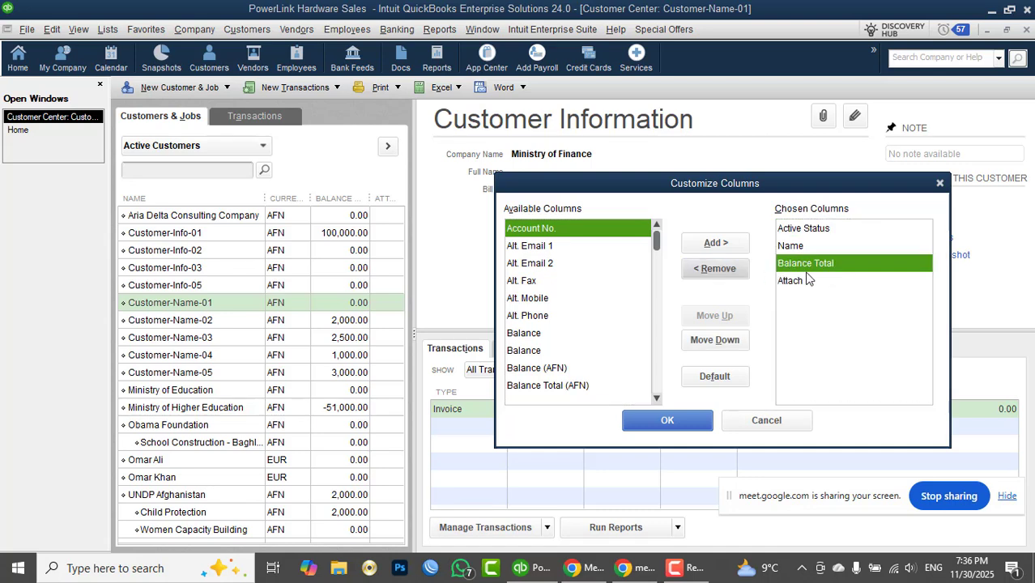
left_click(714, 276)
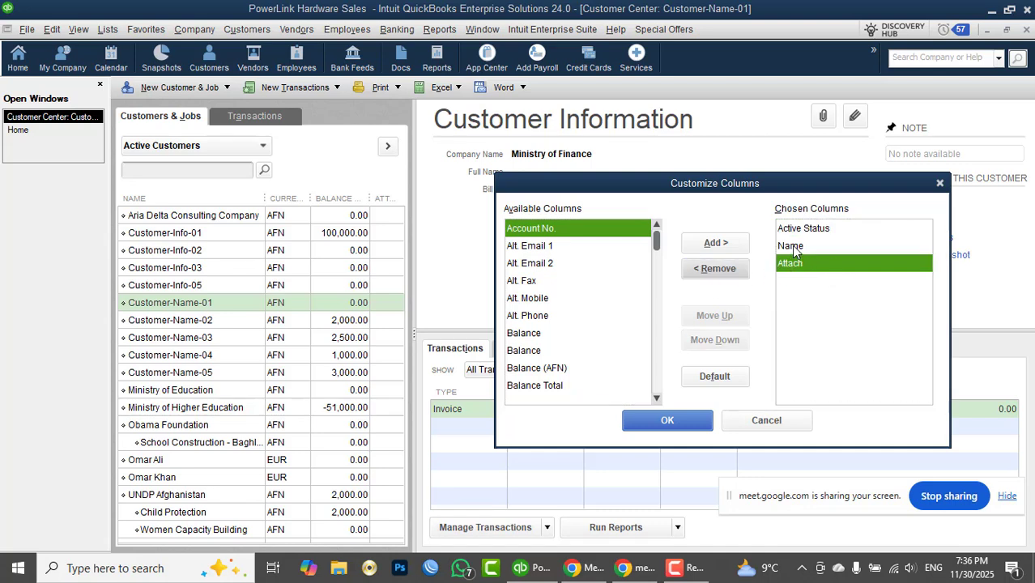
left_click(661, 420)
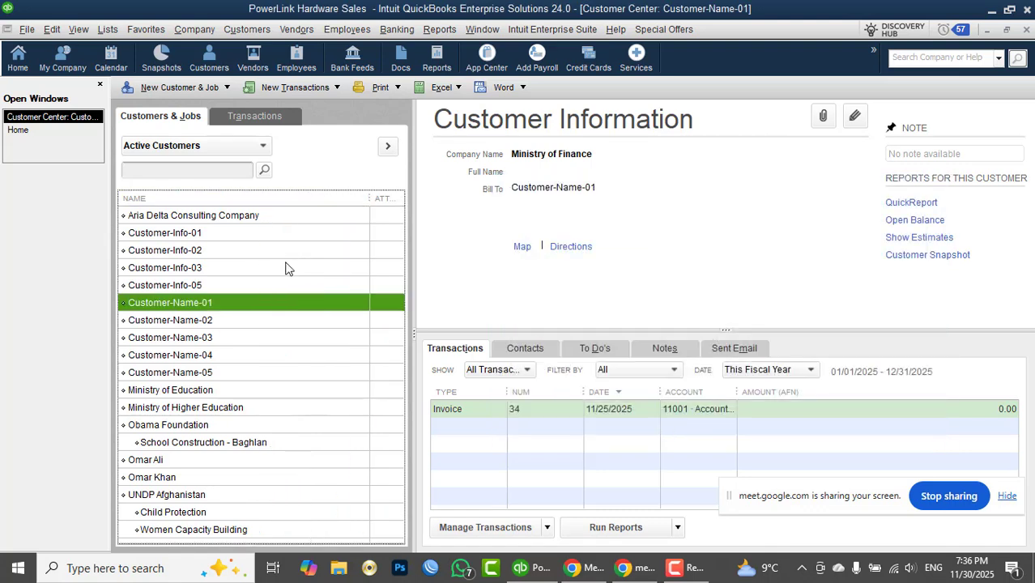
Add the Balance Total column back to the customer list and narrow the Name column.
left_click(51, 29)
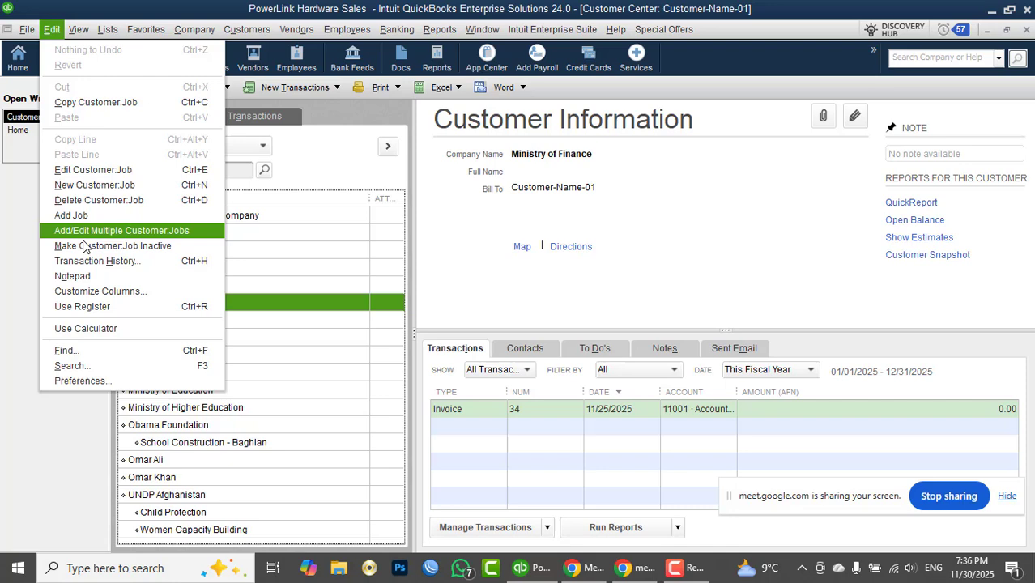
left_click(98, 291)
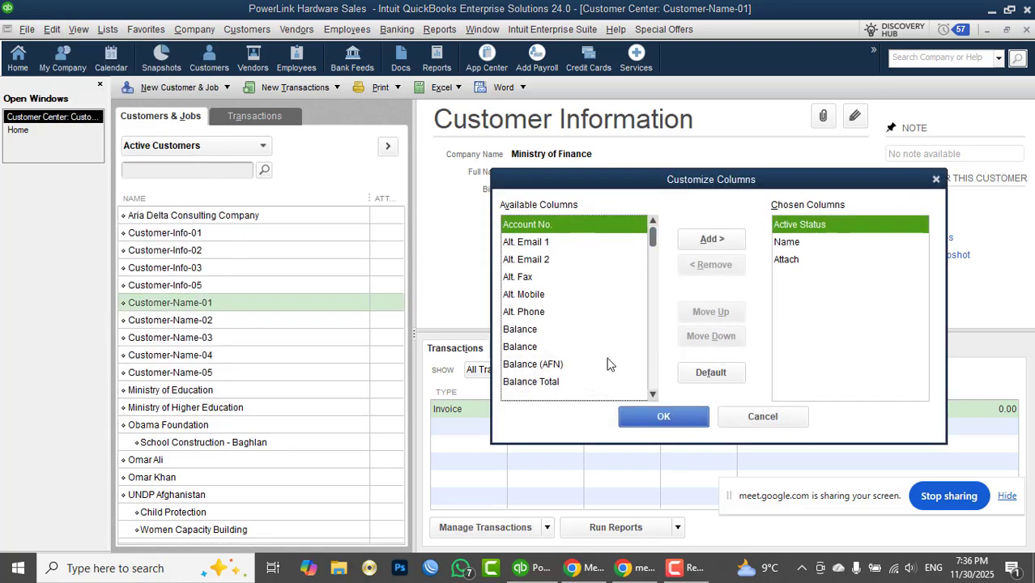
left_click(654, 397)
left_click(654, 396)
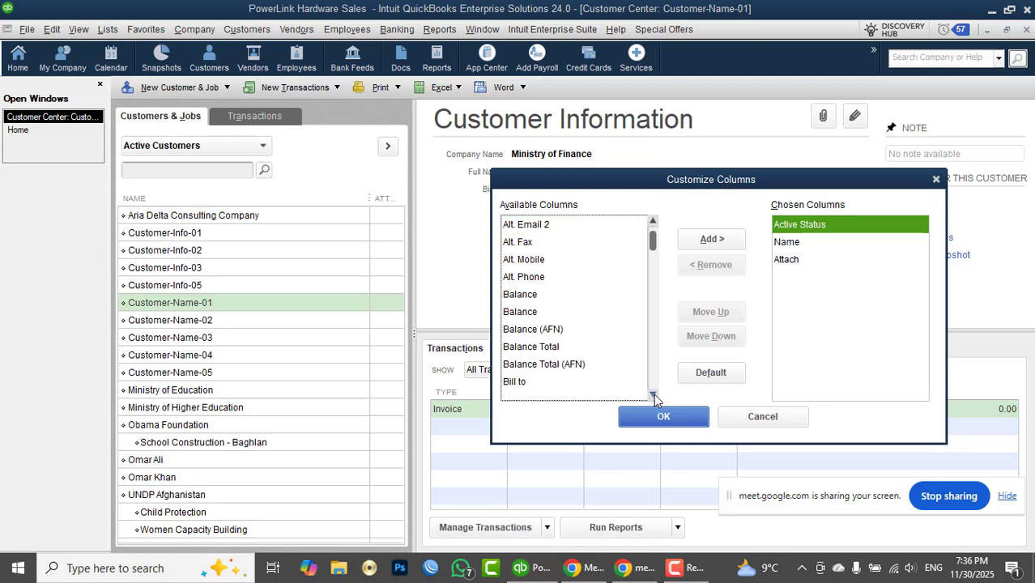
left_click(561, 349)
left_click(699, 240)
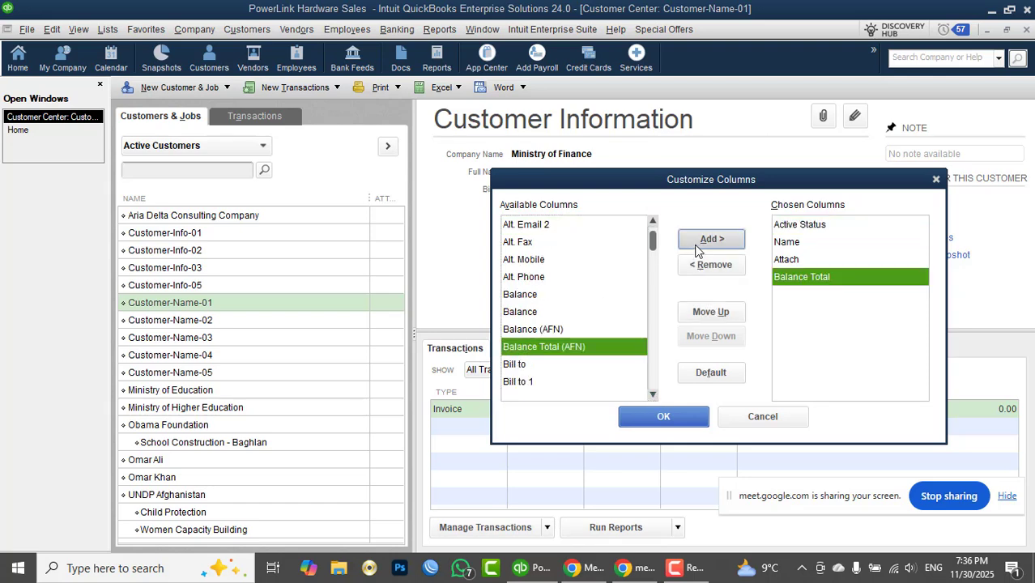
left_click(654, 396)
left_click(654, 396)
left_click(654, 396)
left_click(654, 396)
left_click(653, 397)
double_click(654, 396)
double_click(654, 396)
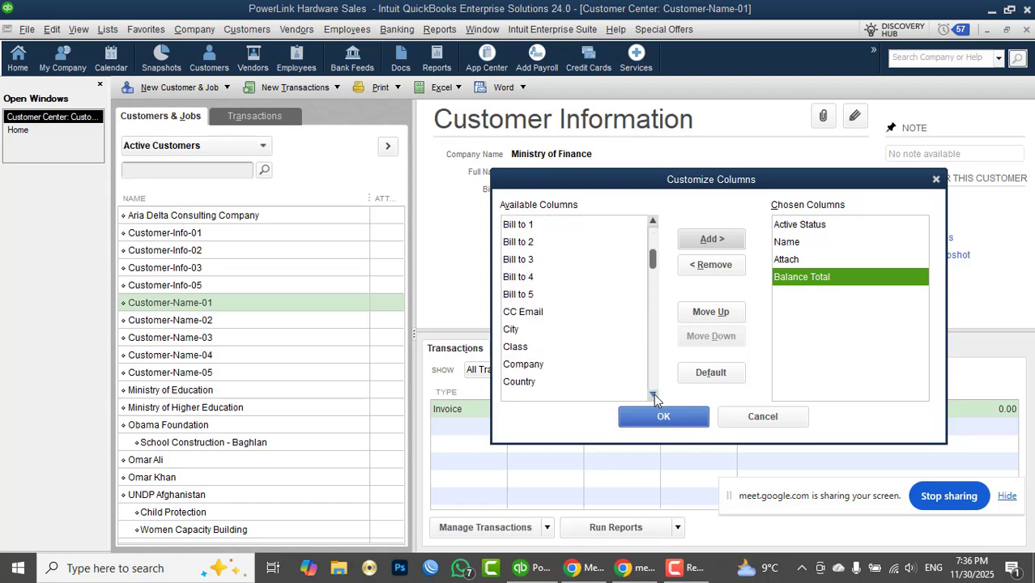
triple_click(654, 396)
triple_click(654, 397)
double_click(654, 396)
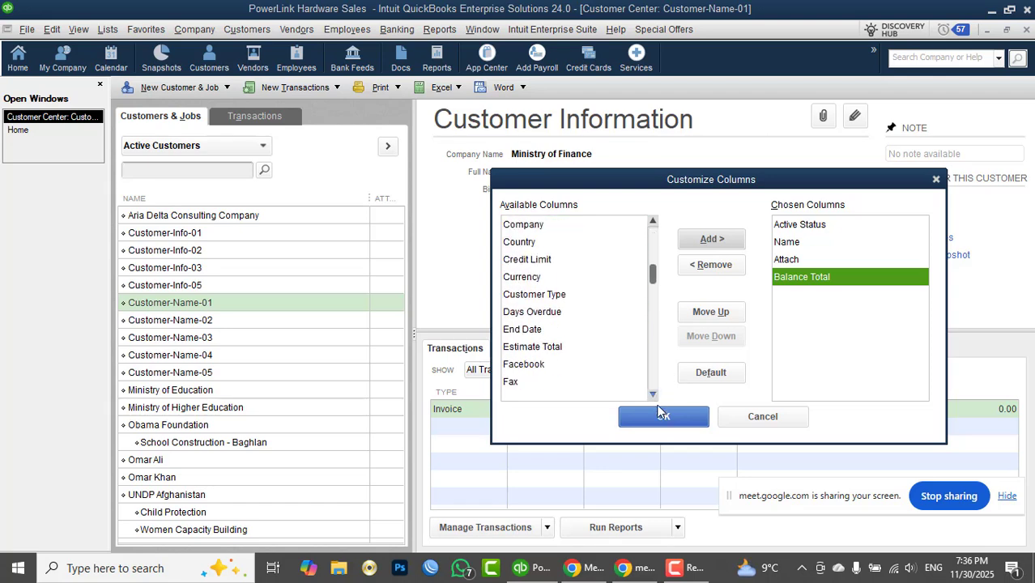
left_click(664, 417)
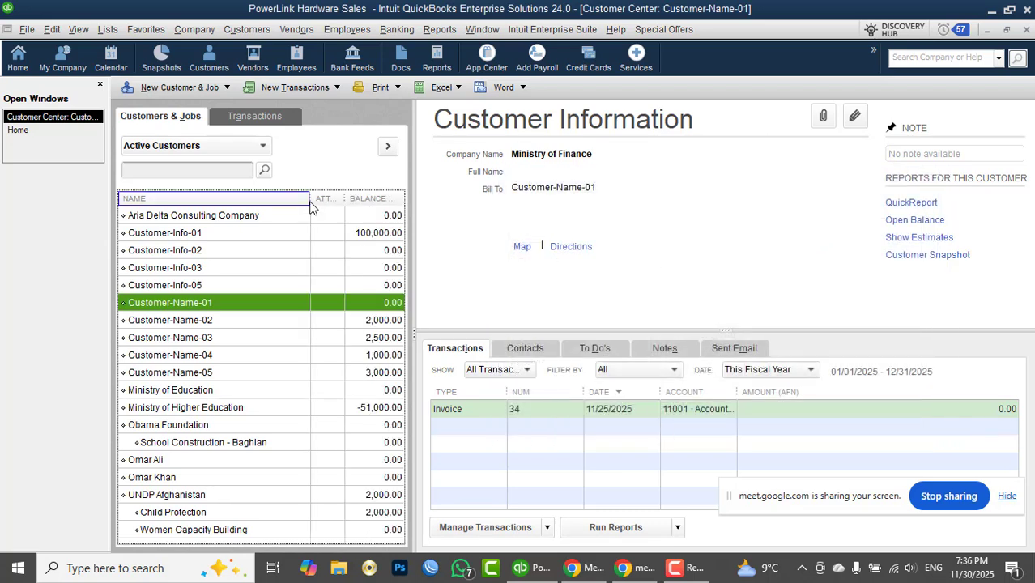
left_click_drag(310, 199, 285, 198)
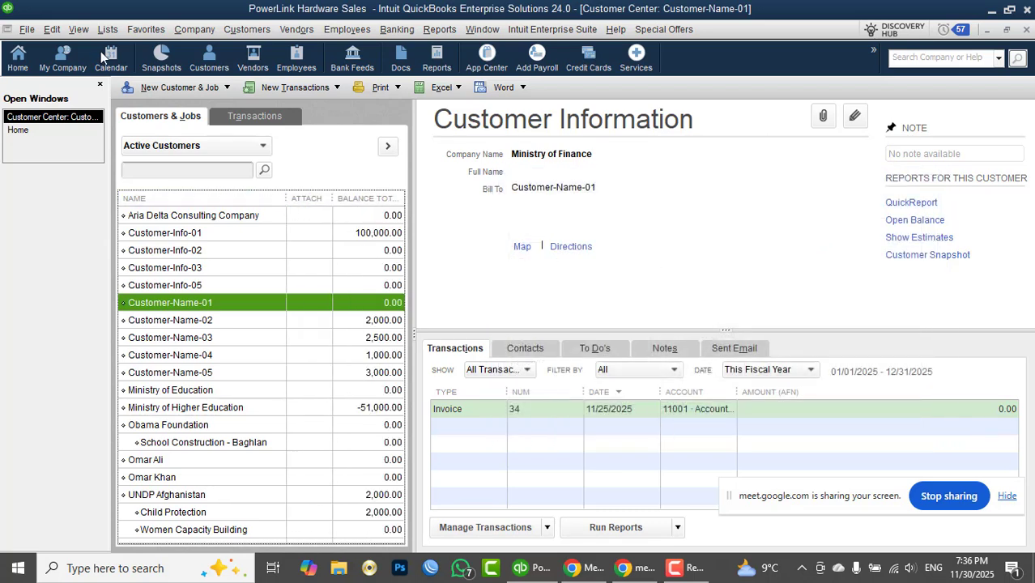
Close the Customer Center and return to the Home page.
left_click(52, 29)
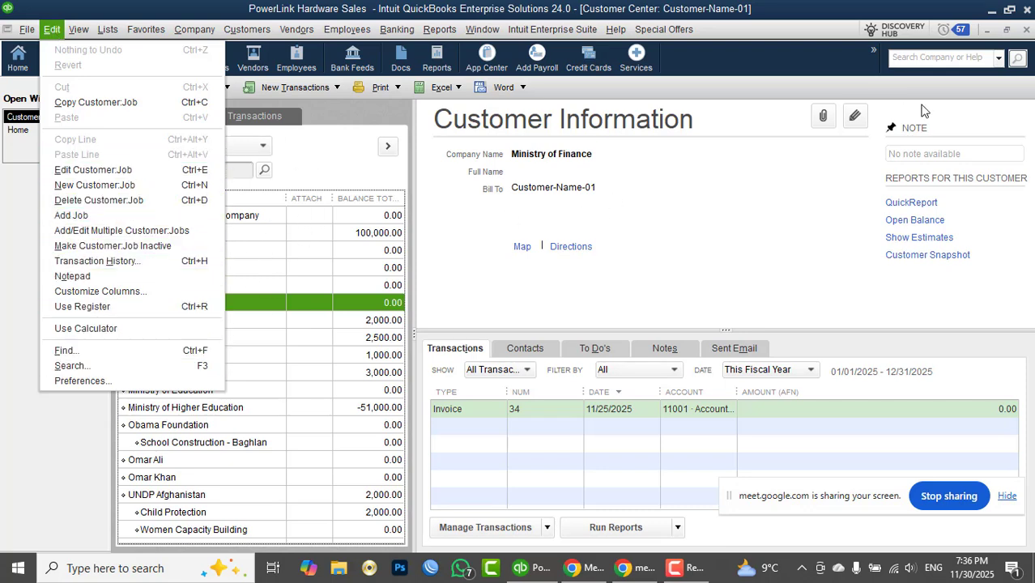
left_click(1027, 55)
left_click(1027, 30)
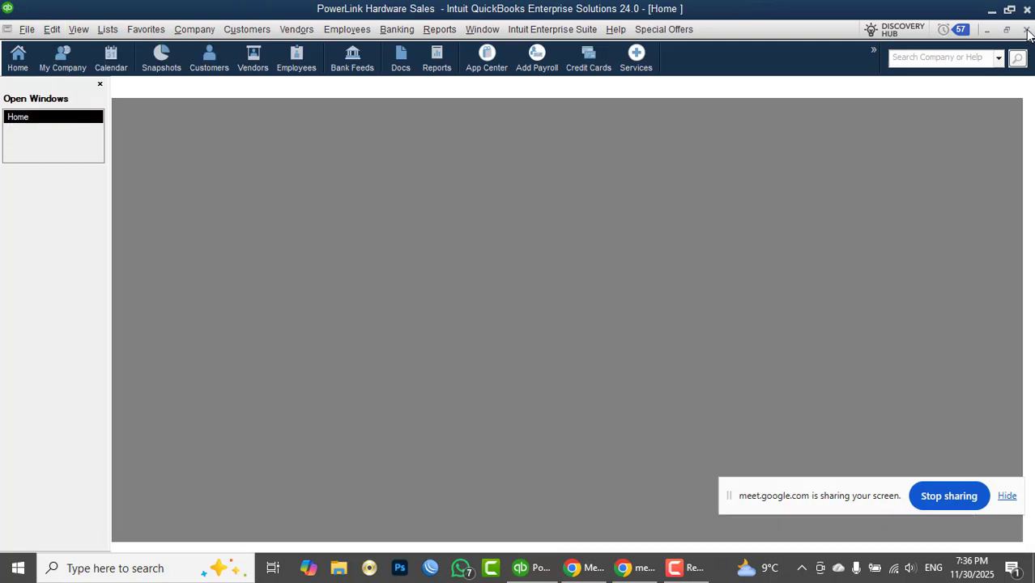
left_click(1028, 30)
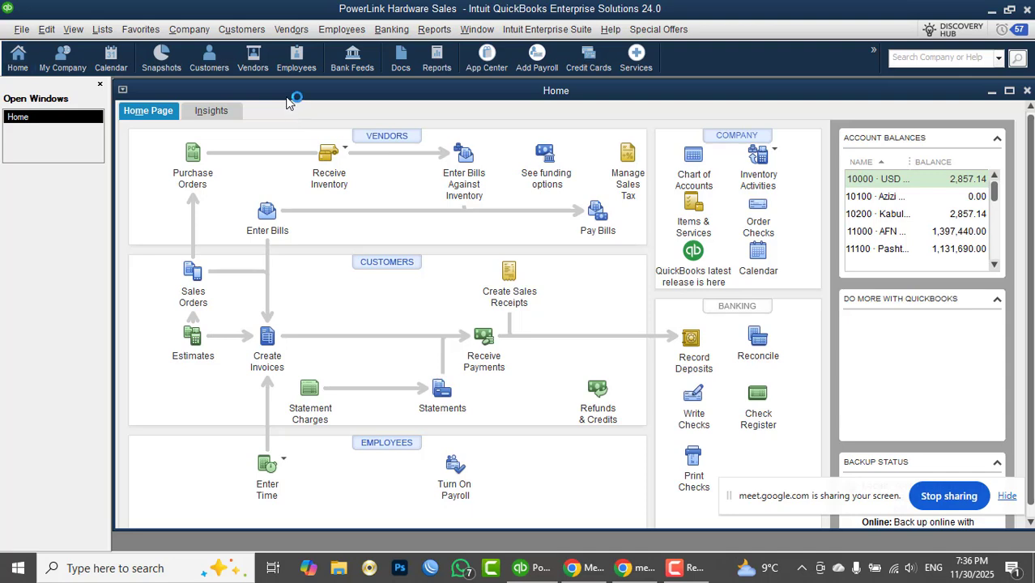
Open the register of the Pashtany Bank AFN Account under AFN Bank Accounts.
left_click(51, 29)
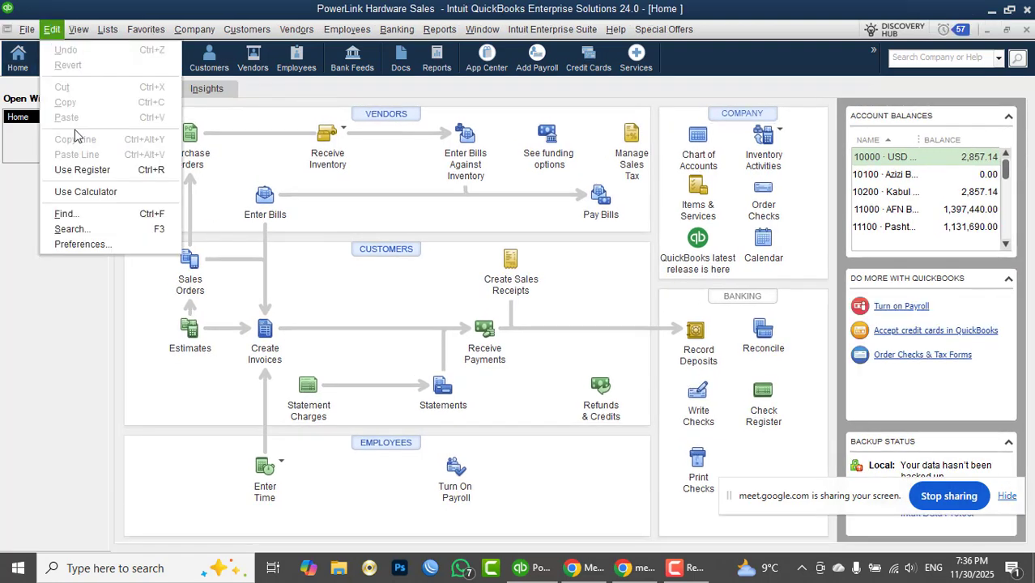
left_click(85, 170)
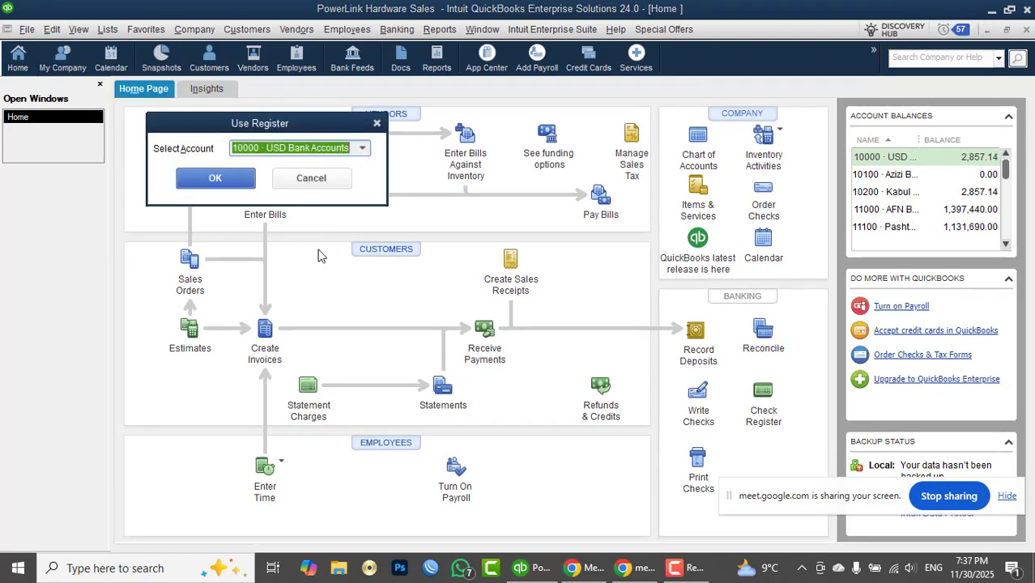
left_click(362, 149)
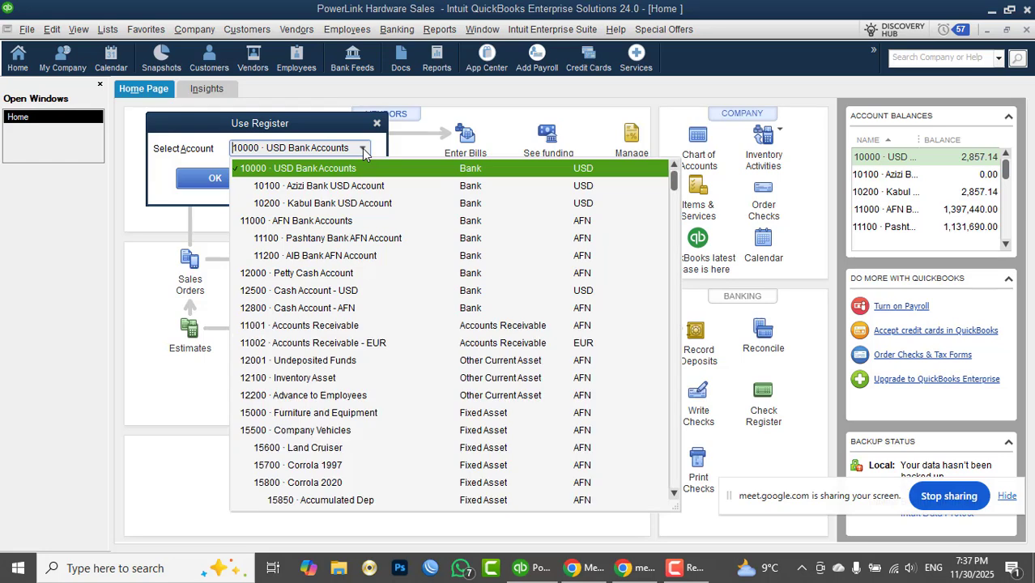
left_click(349, 239)
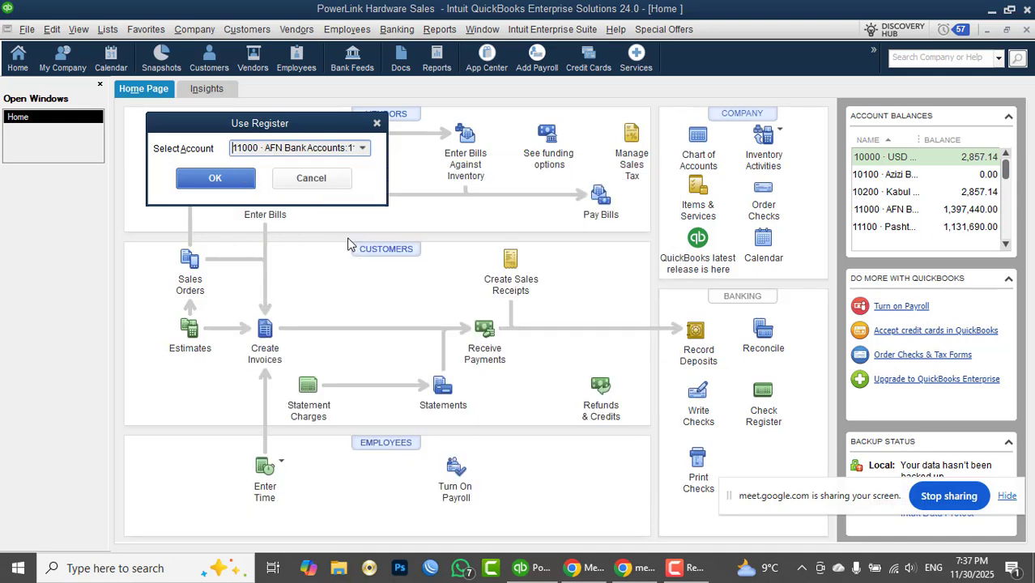
left_click(219, 178)
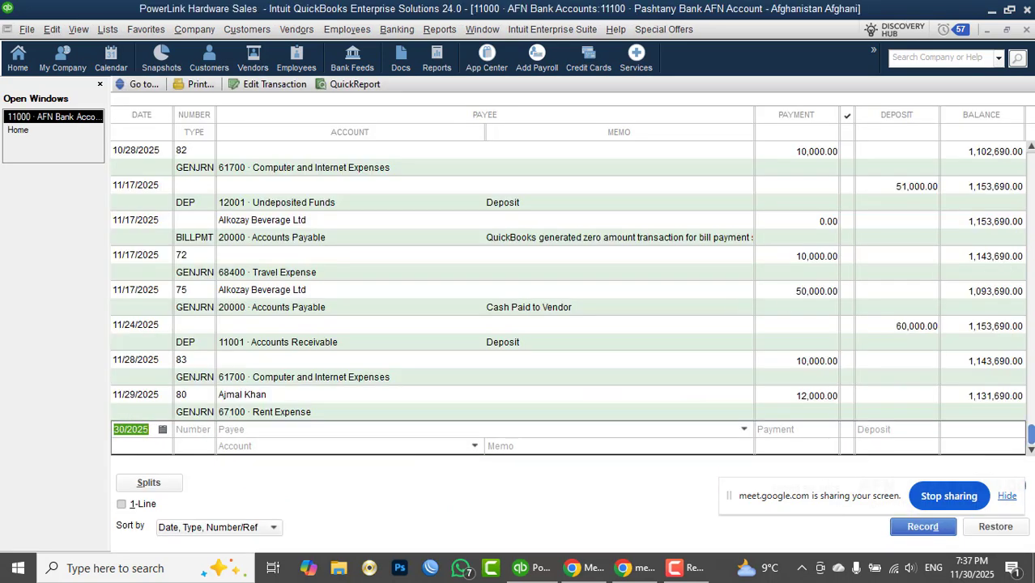
Review the register from its earliest to its latest transactions and move the screen-sharing notice off the ending balance.
left_click_drag(1031, 433, 1032, 158)
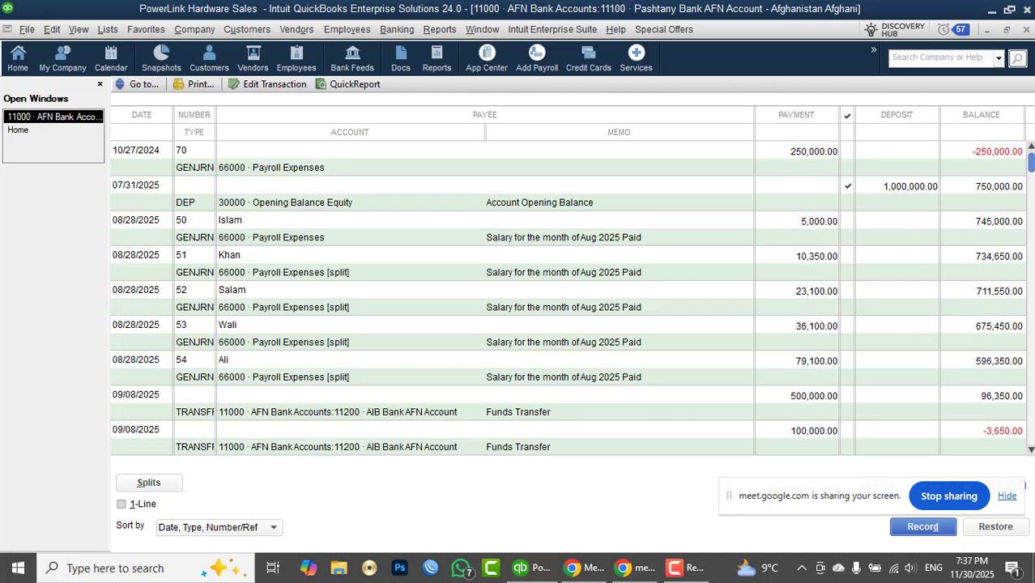
left_click_drag(1032, 163, 1031, 437)
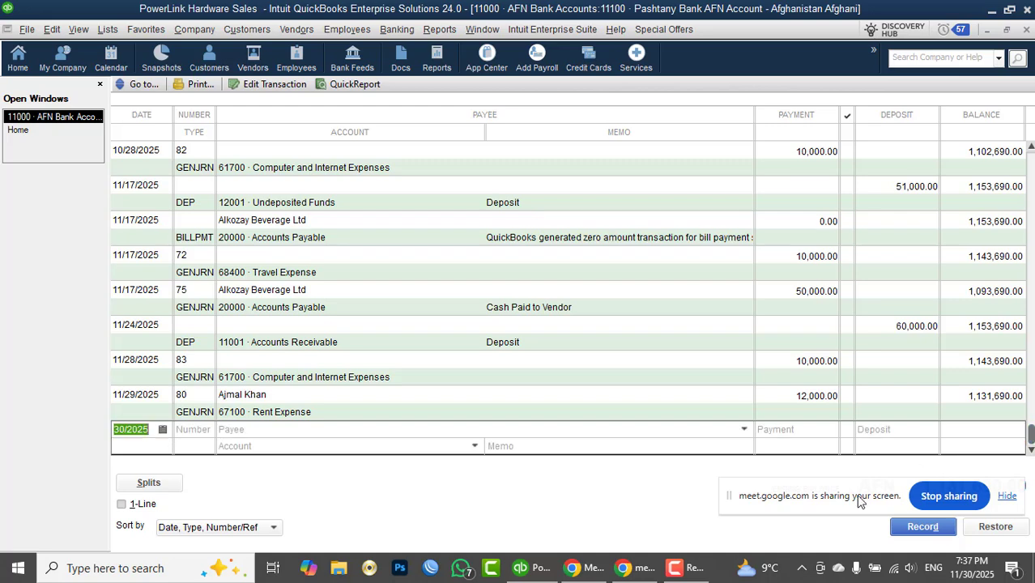
left_click_drag(859, 502, 503, 538)
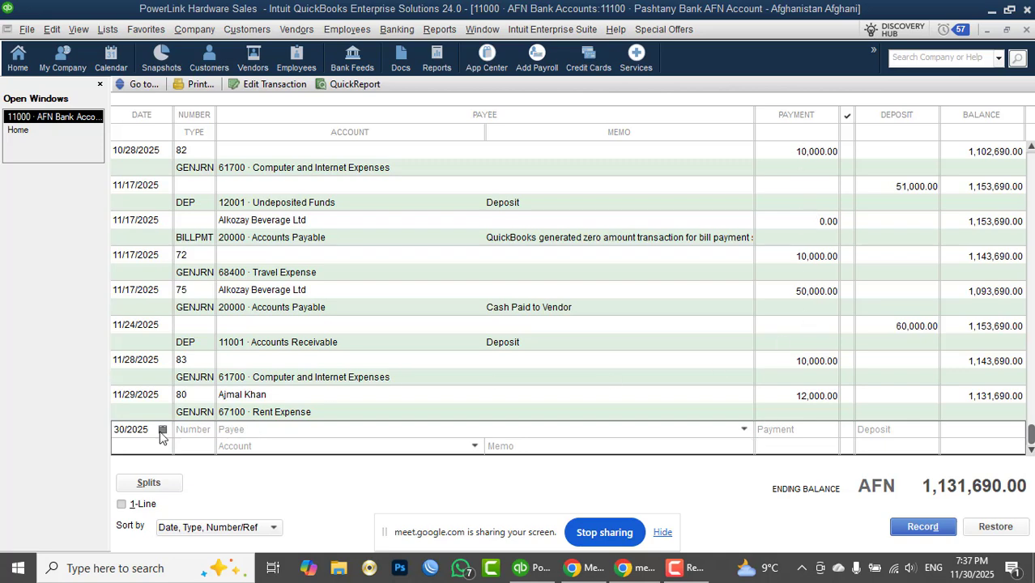
Start a new register entry dated 11/30/2025 with number 1 and the account 67100 Rent Expense.
left_click(196, 429)
type("1")
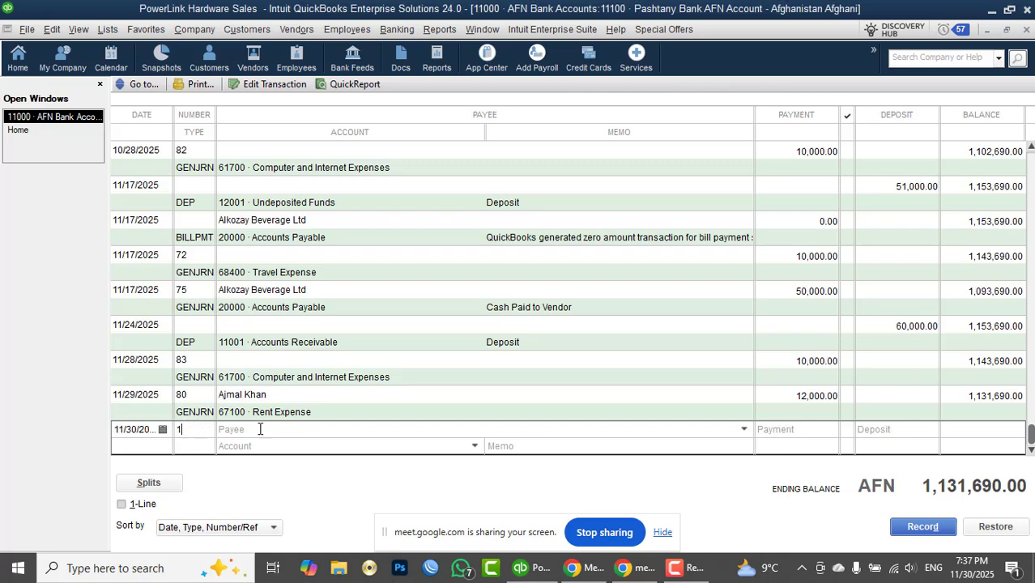
left_click(474, 447)
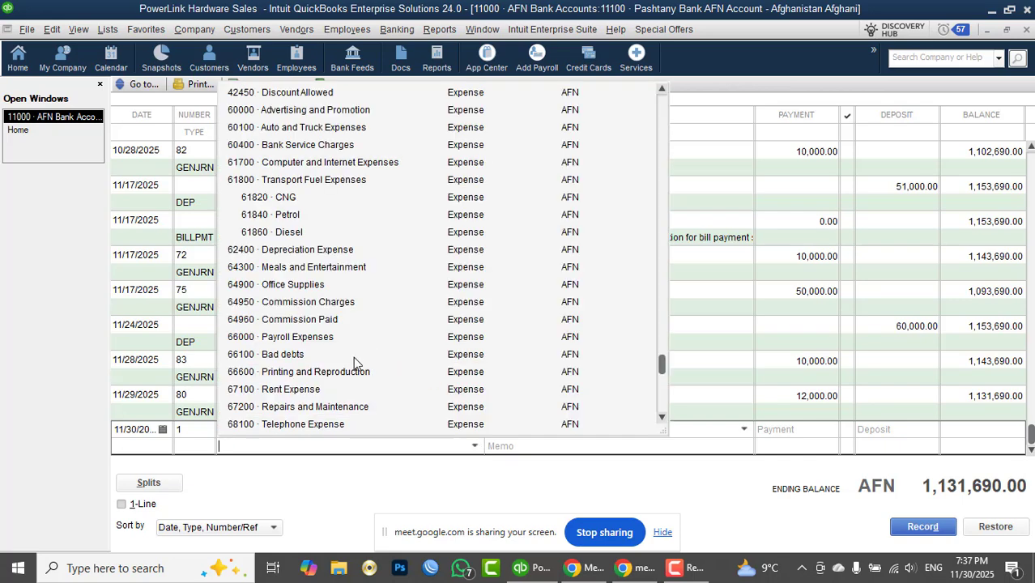
left_click(316, 388)
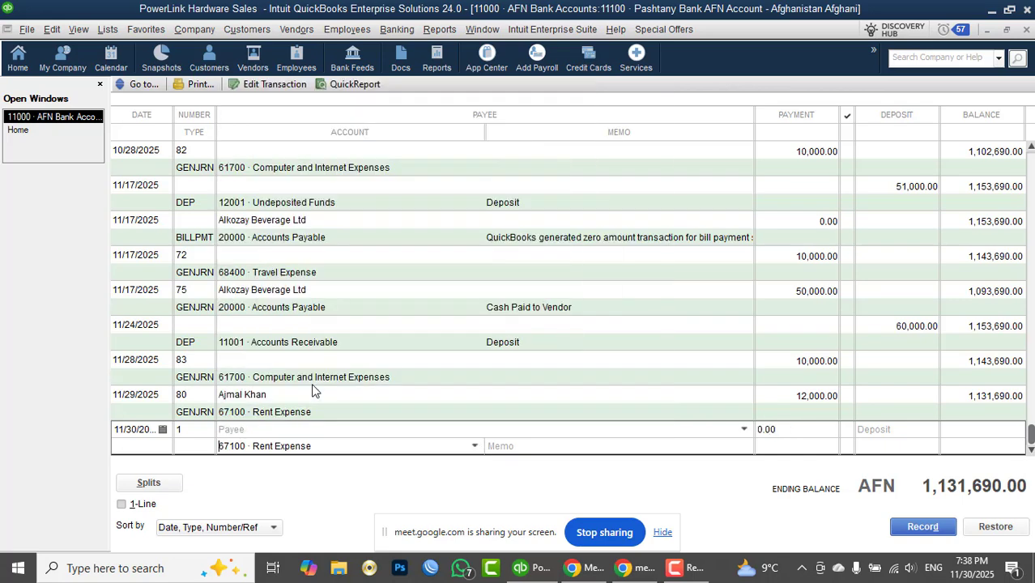
Give the rent entry the memo "Rent Expense for the month of Nov 2025 Paid".
left_click(530, 446)
type("Rent Expense fo")
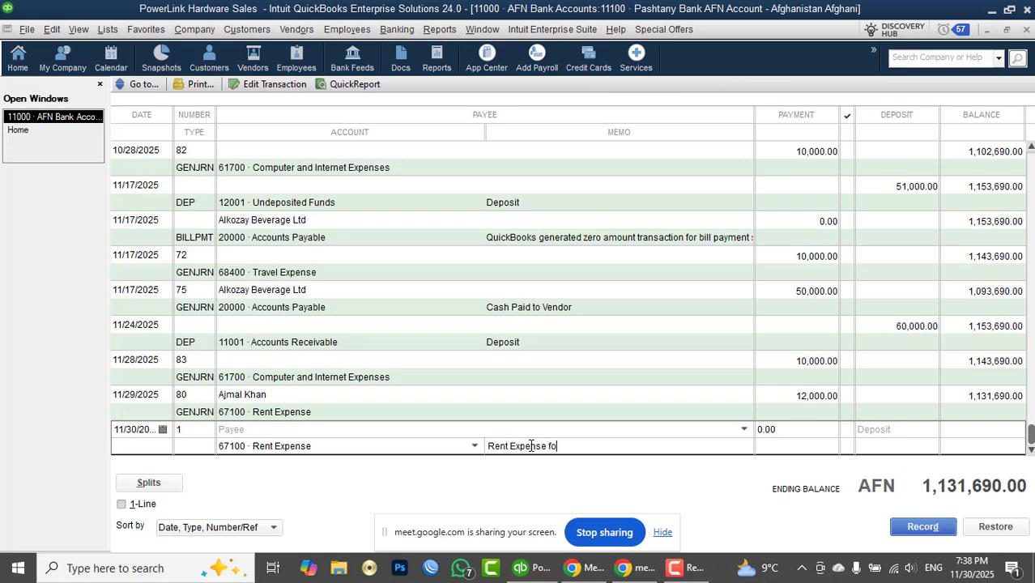
type("r the mon")
key("BackSpace")
key("BackSpace")
type("h of Nov 202")
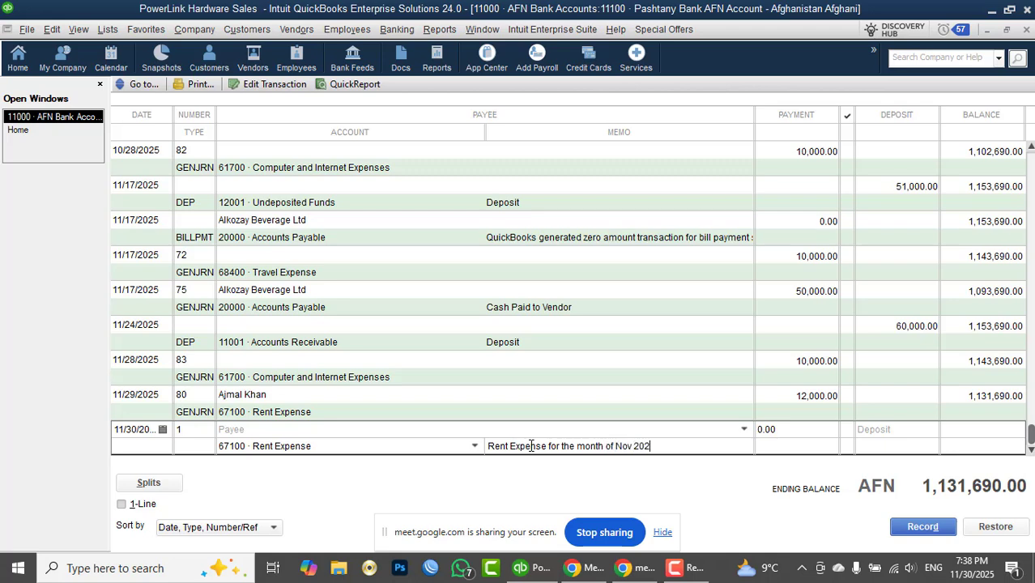
type("5 Paid")
Choose the same payee as the previous rent entry, enter a payment of 20,000 and record the transaction.
left_click(623, 430)
left_click(744, 429)
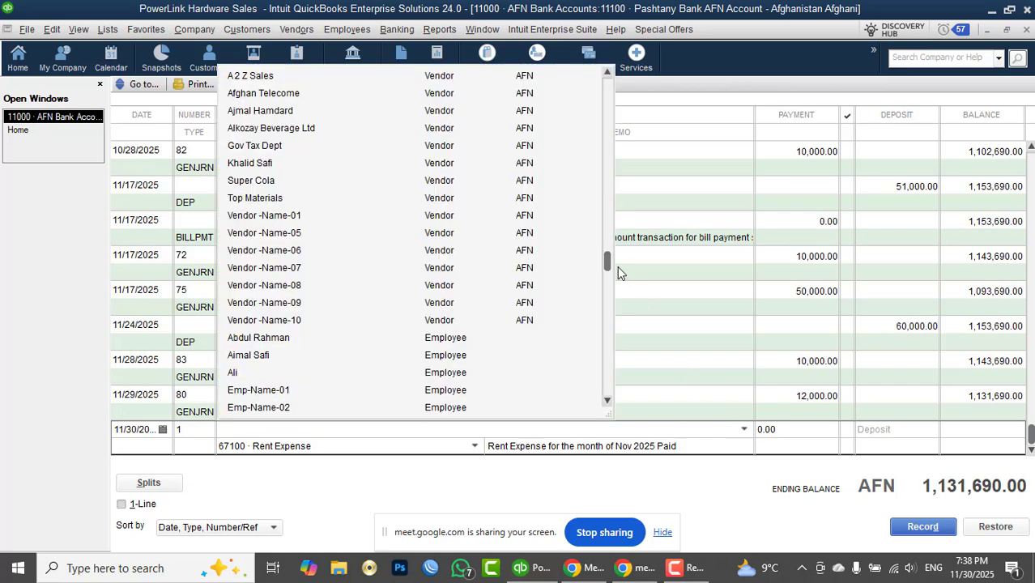
left_click_drag(612, 265, 611, 397)
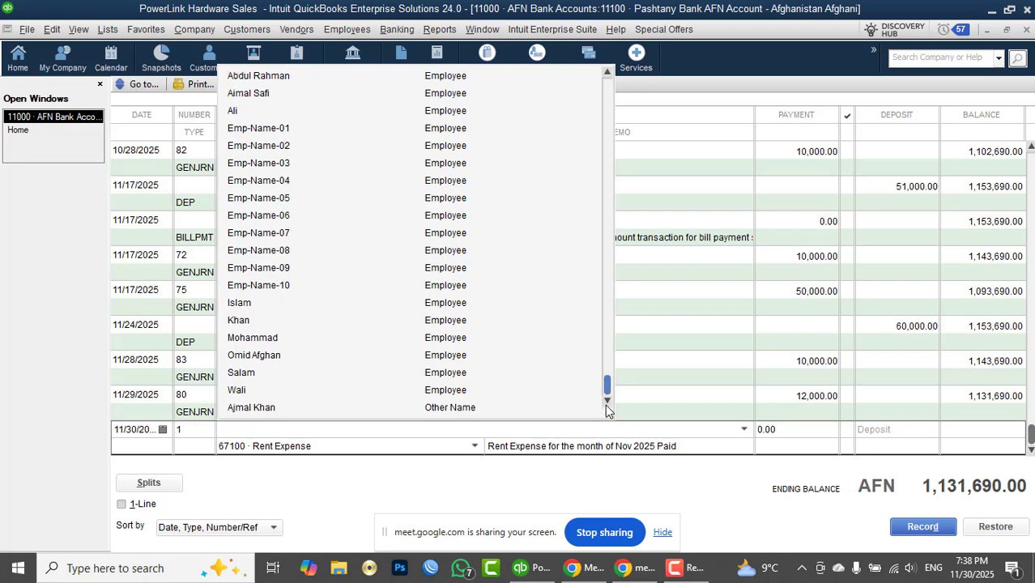
left_click(256, 408)
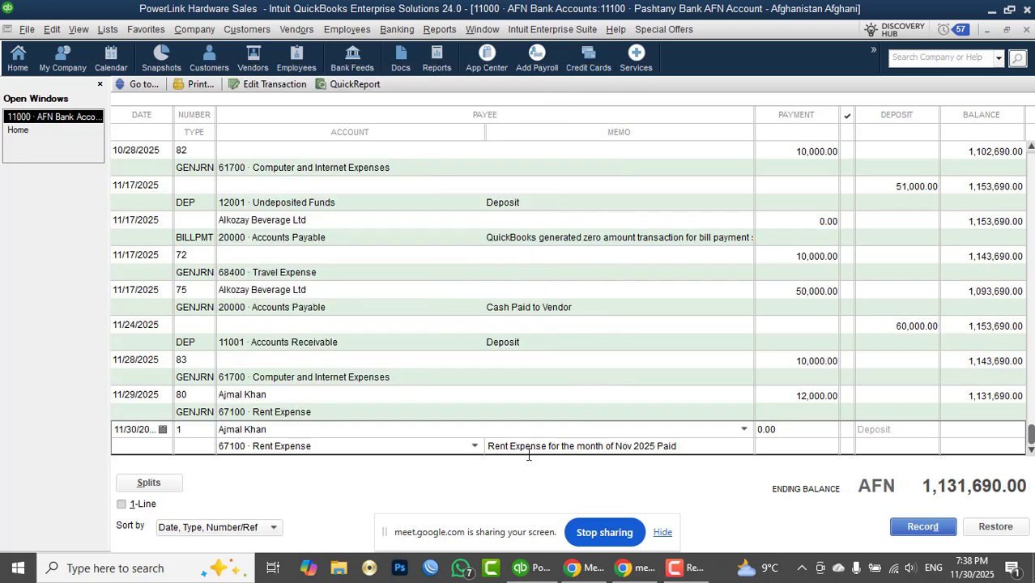
left_click(801, 428)
type("20,000")
key("Tab")
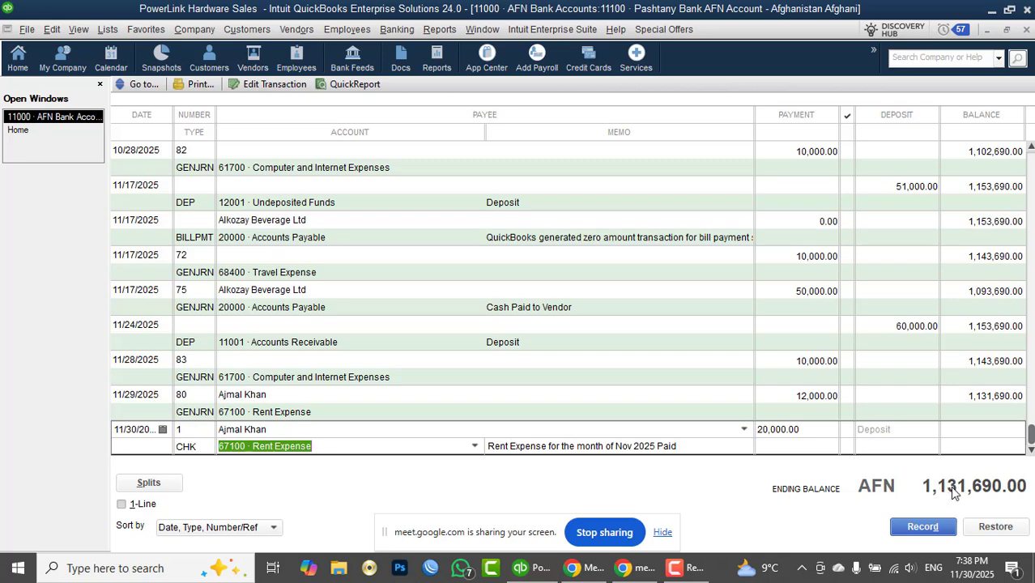
left_click(924, 527)
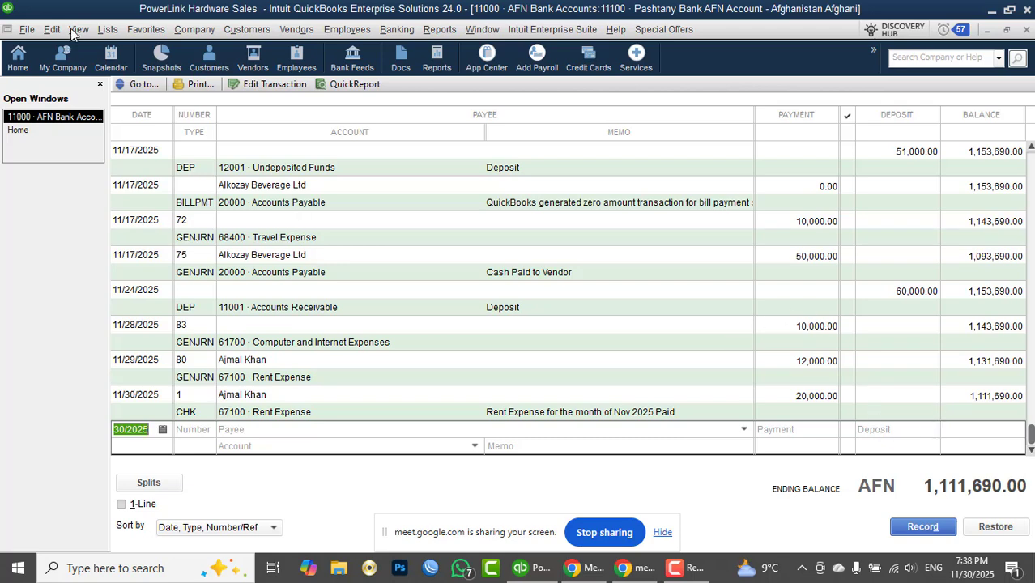
Look up the AIB Bank AFN Account in the Chart of Accounts and return to the Pashtany Bank register.
left_click(101, 32)
left_click(154, 46)
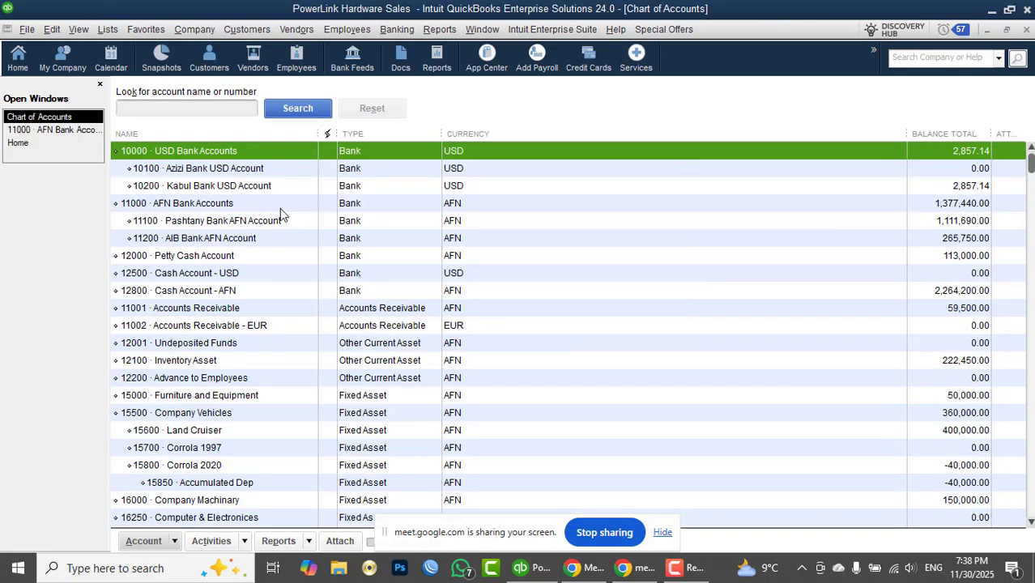
left_click(208, 240)
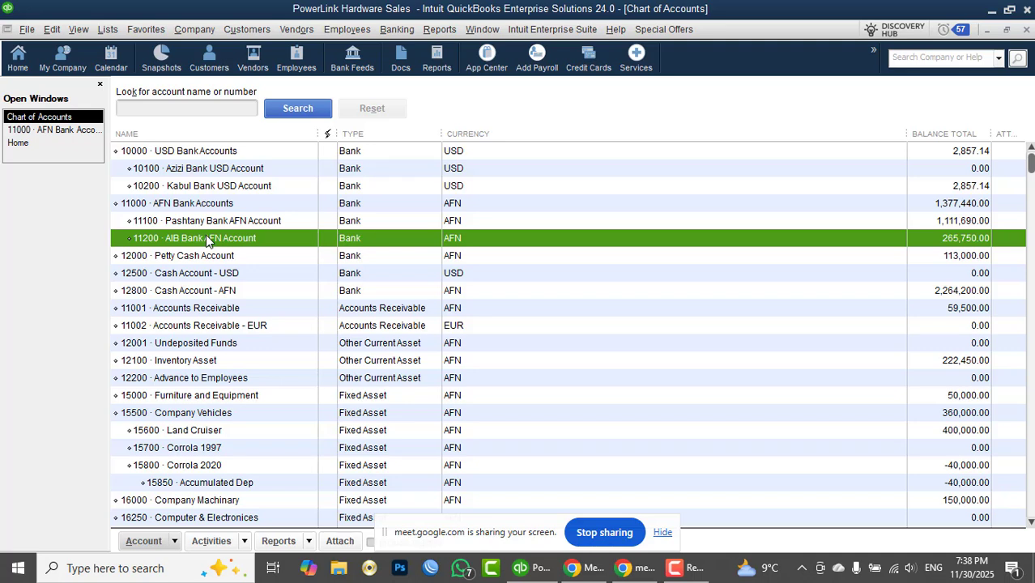
double_click(208, 240)
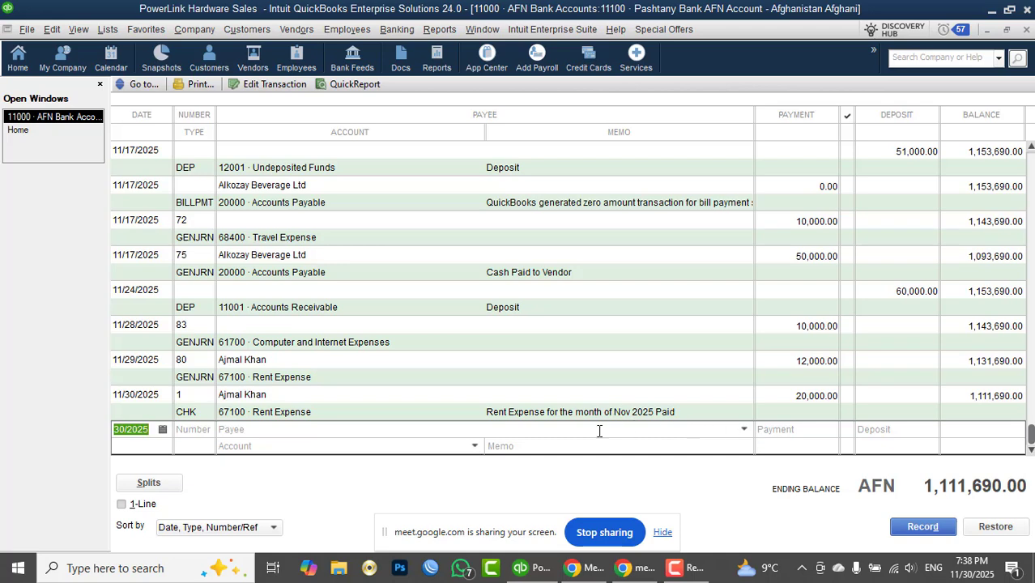
Start a new register entry against 11200 AIB Bank AFN Account with a deposit of 200,000.
left_click(477, 446)
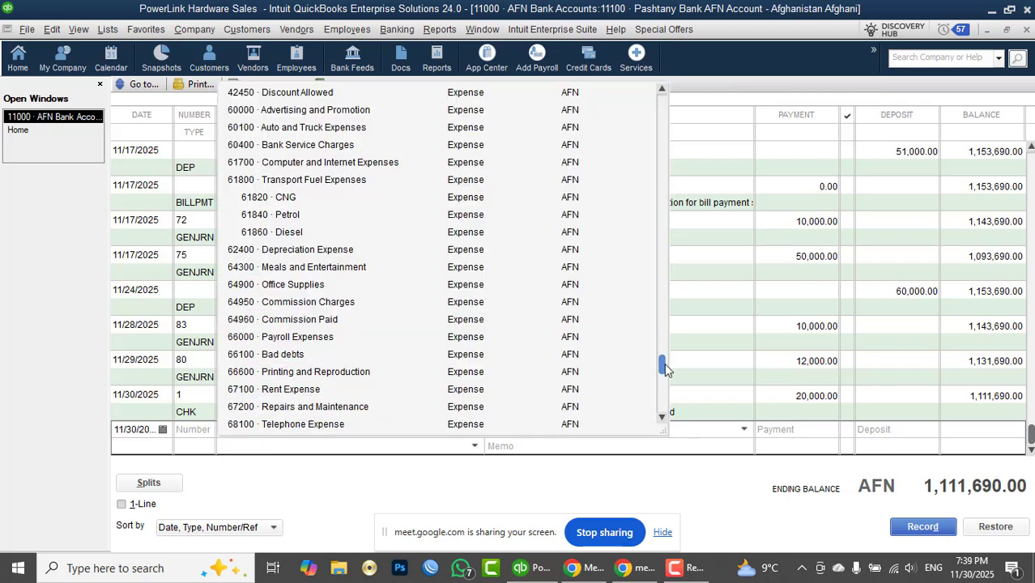
left_click_drag(664, 365, 653, 115)
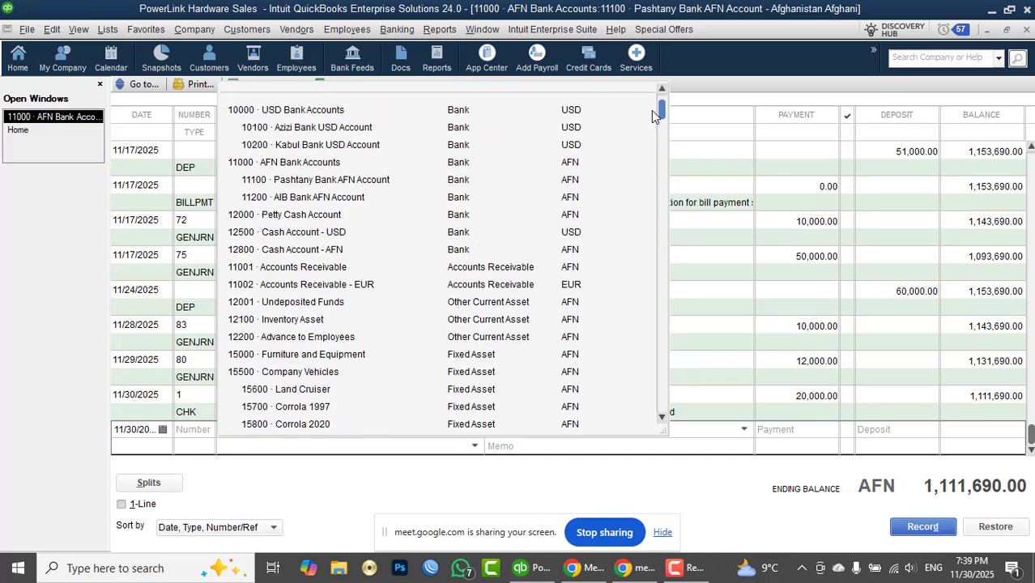
left_click(302, 199)
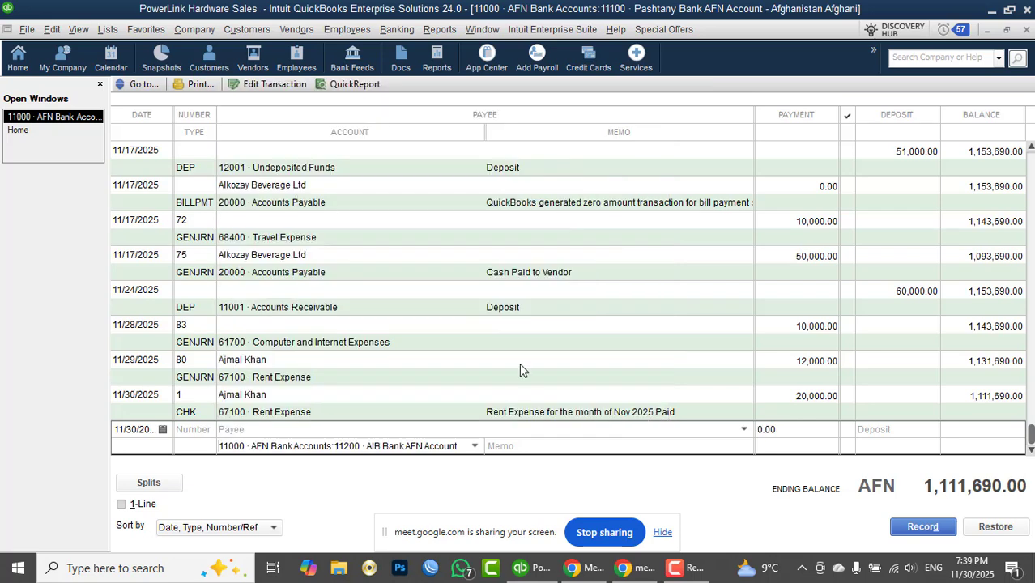
left_click(876, 426)
type("200000")
key("Tab")
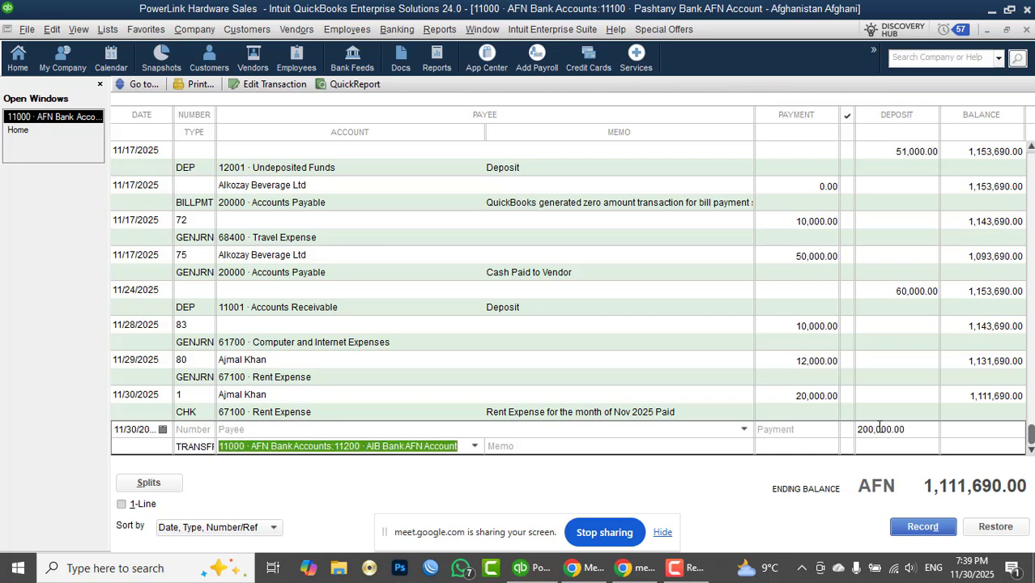
Add the memo "Cash transfer from AIB Bank" to the deposit entry, leave the payee empty and record the transfer.
left_click(653, 438)
type("Cas")
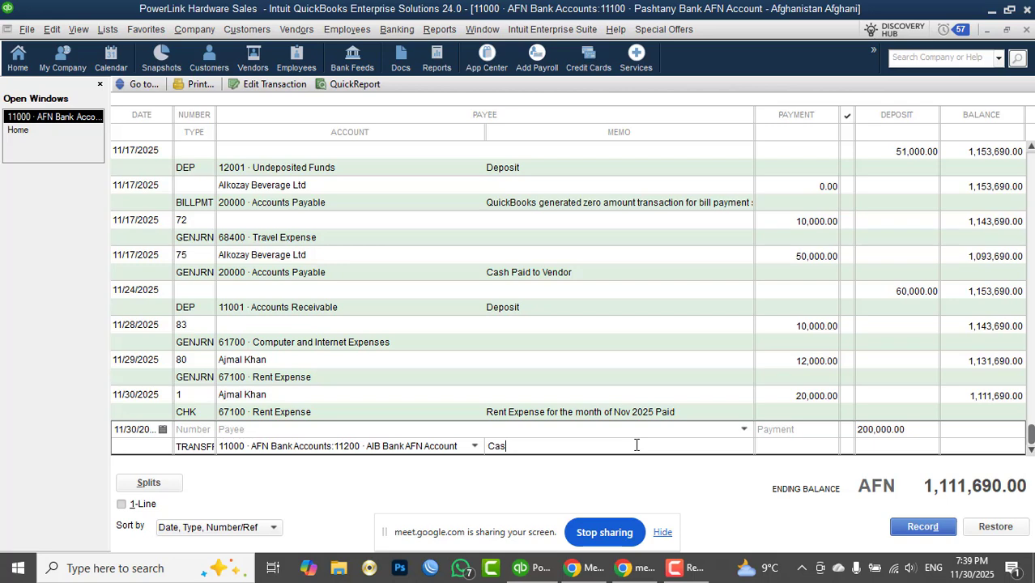
type("h transfer from AIB ")
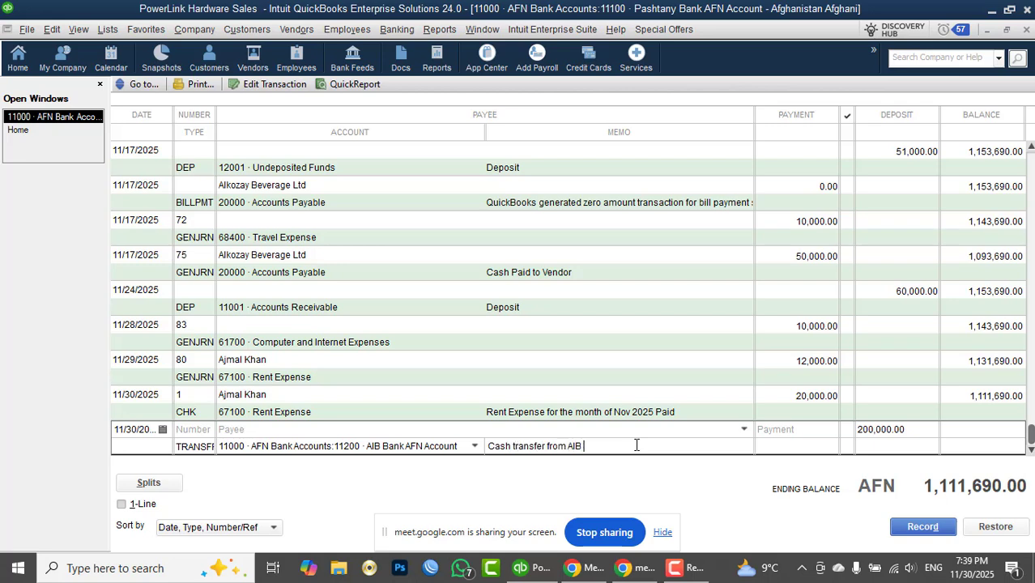
type("Bank")
left_click(743, 430)
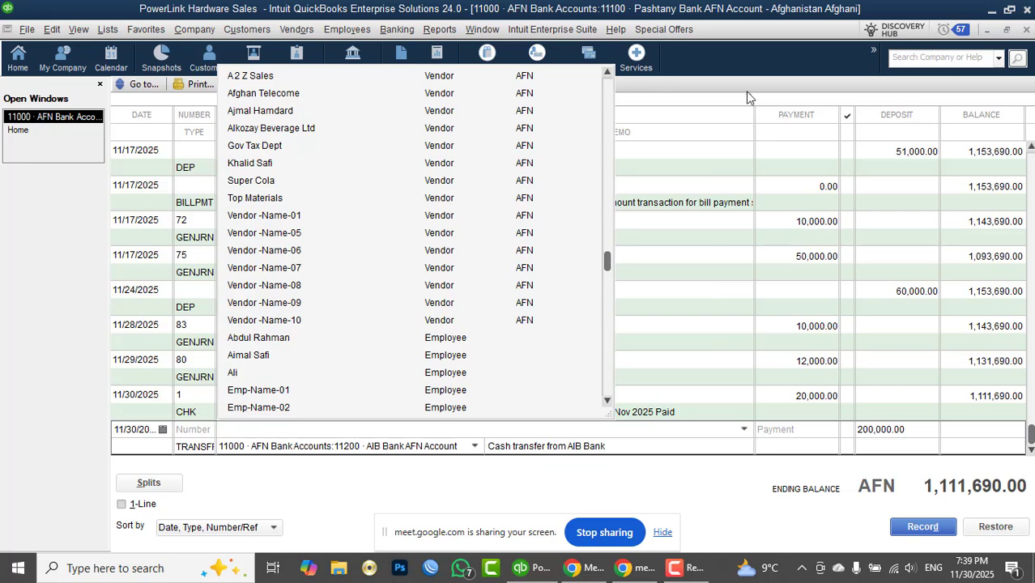
left_click(724, 466)
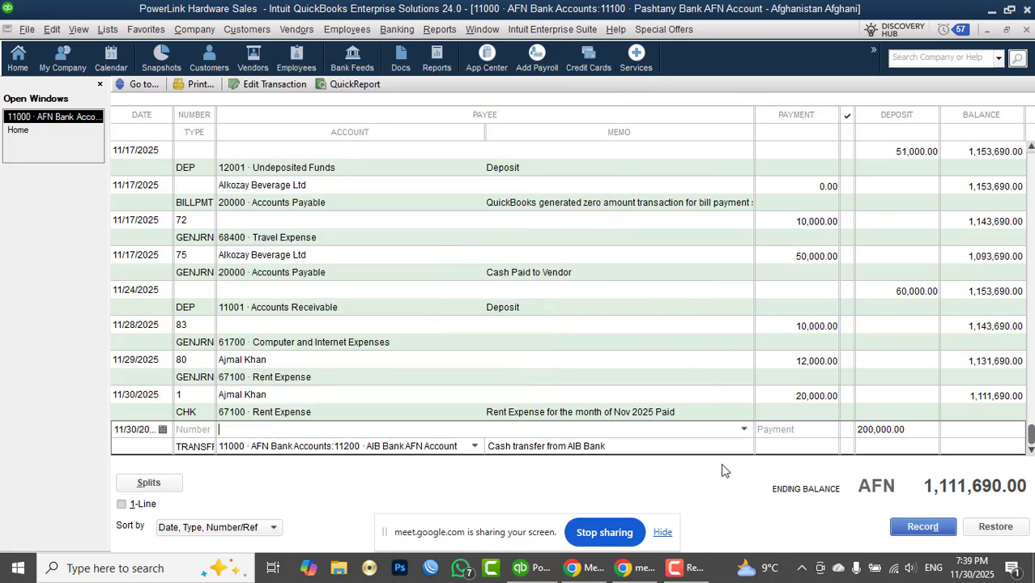
left_click(921, 529)
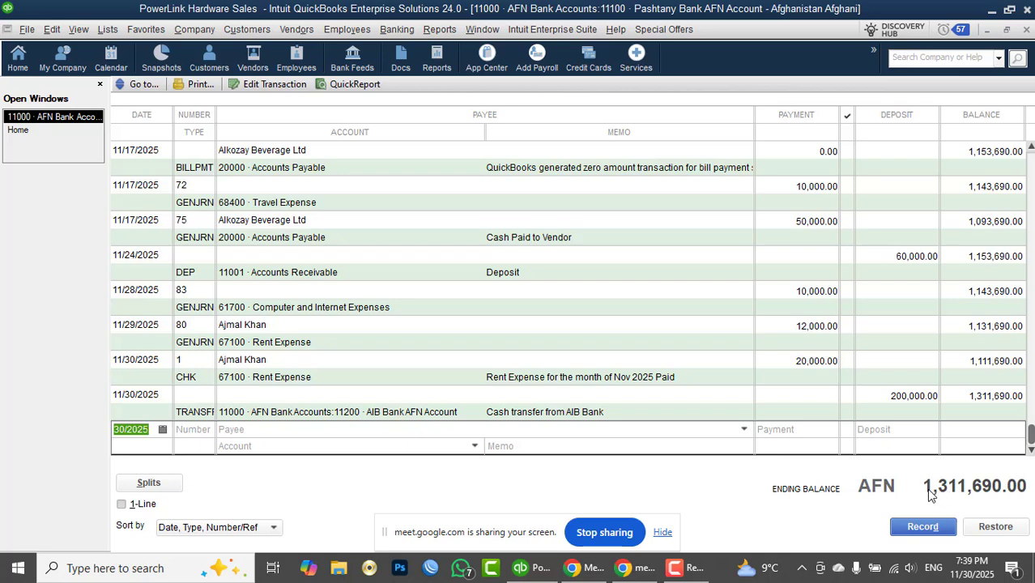
Close the bank register and locate the Use Register command among the banking commands.
left_click(1027, 30)
left_click(51, 29)
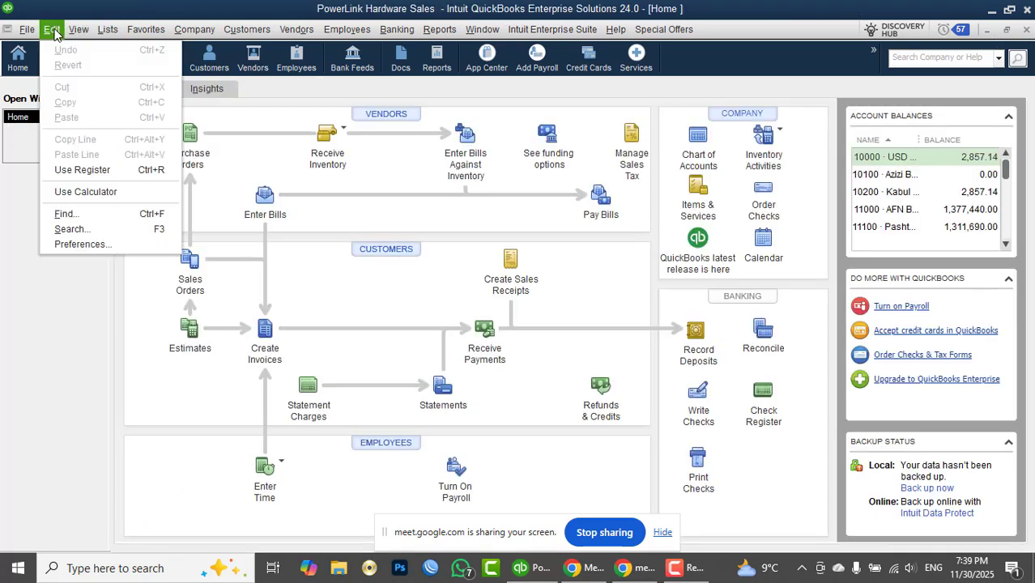
left_click(397, 29)
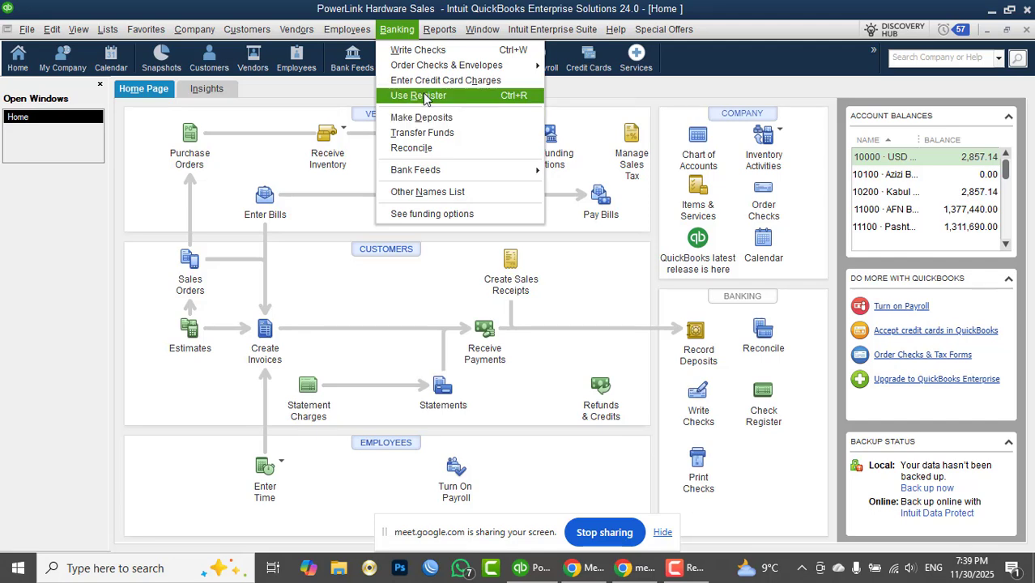
Open the calculator with the Use Calculator command and close it again.
left_click(50, 31)
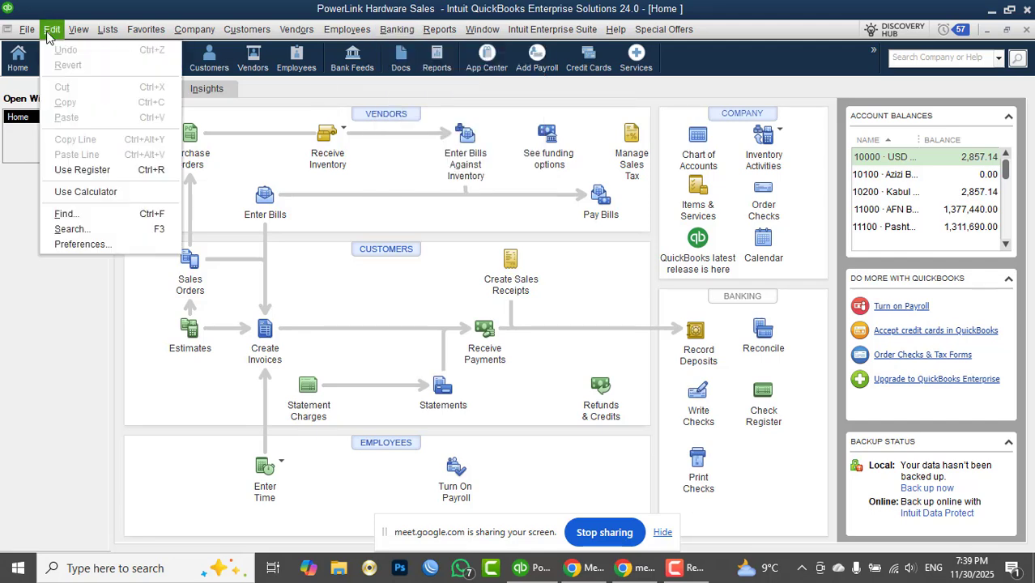
left_click(86, 193)
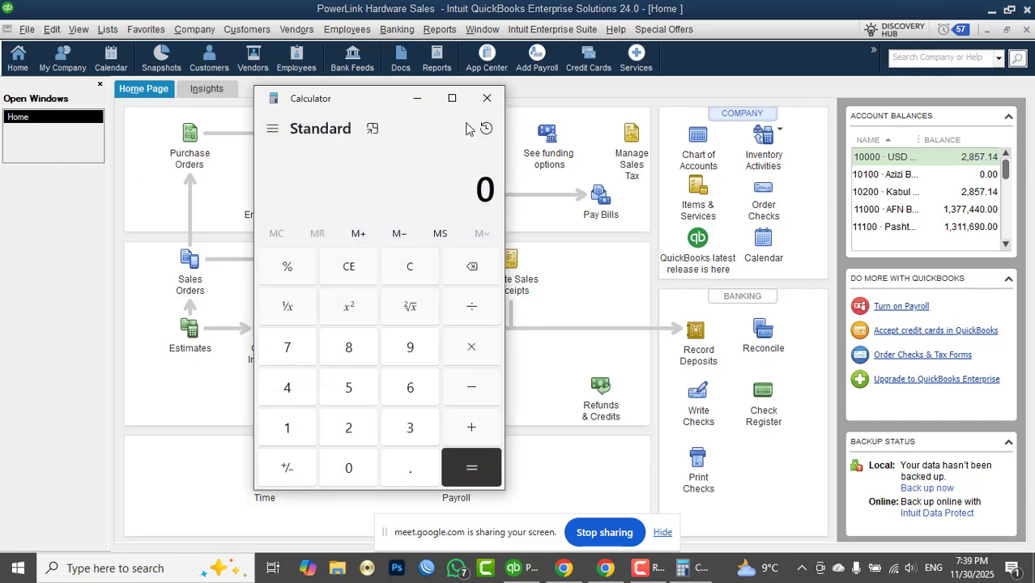
left_click(486, 98)
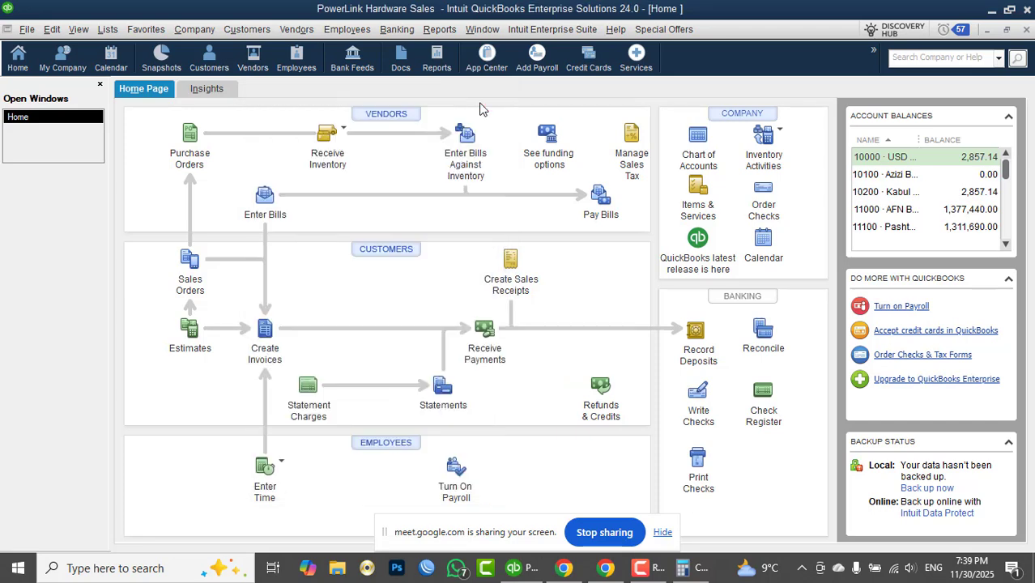
Open the Journal report for this month to date, examine the newest entries at its end and close it.
left_click(52, 30)
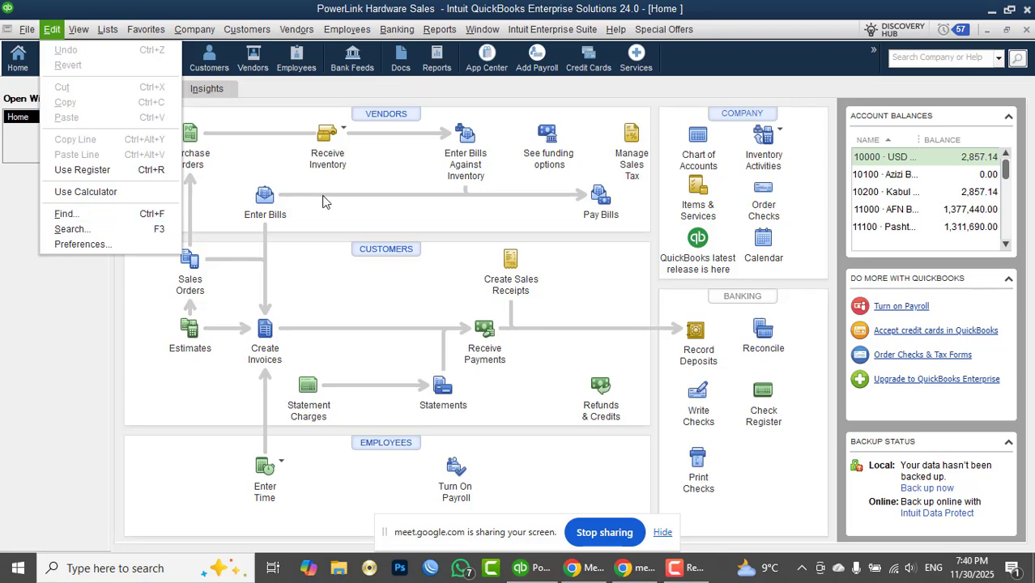
mouse_move(443, 32)
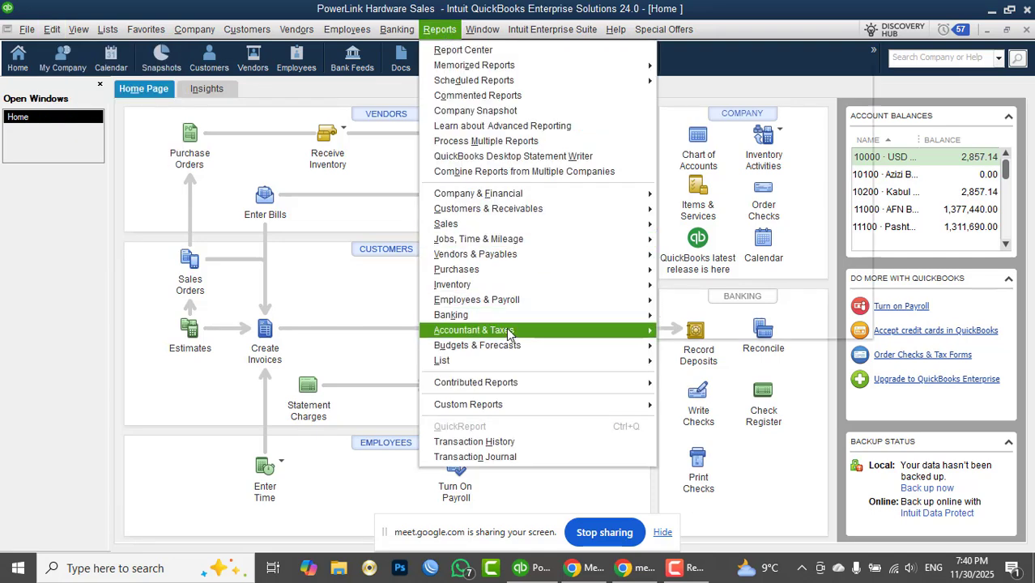
mouse_move(506, 331)
left_click(754, 144)
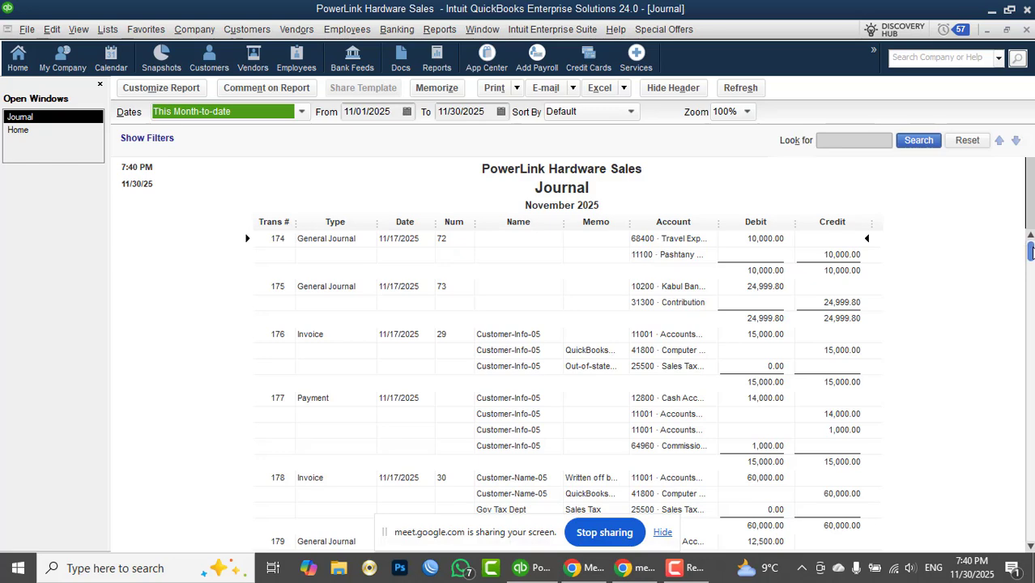
left_click_drag(1023, 247, 1020, 533)
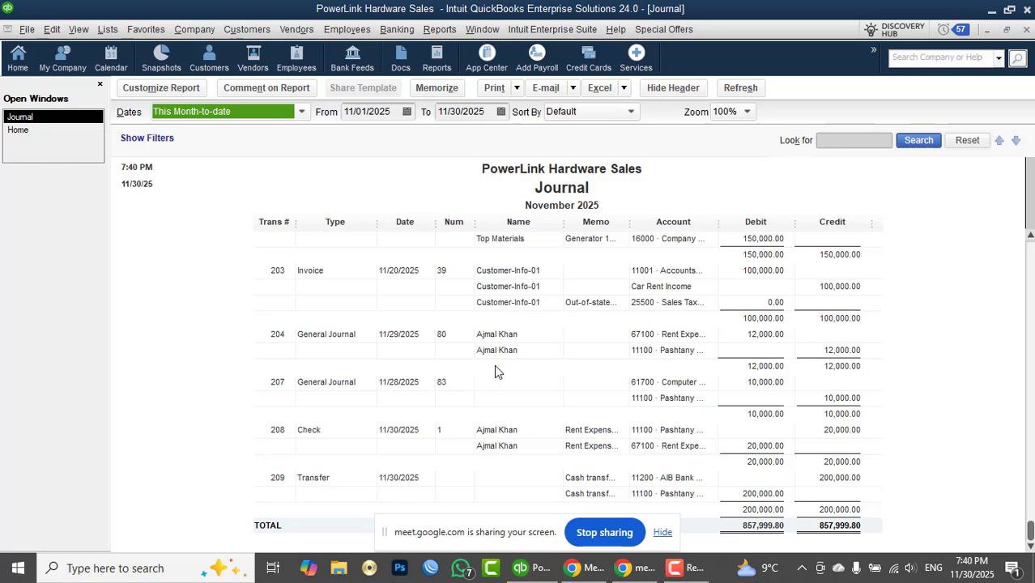
key("Escape")
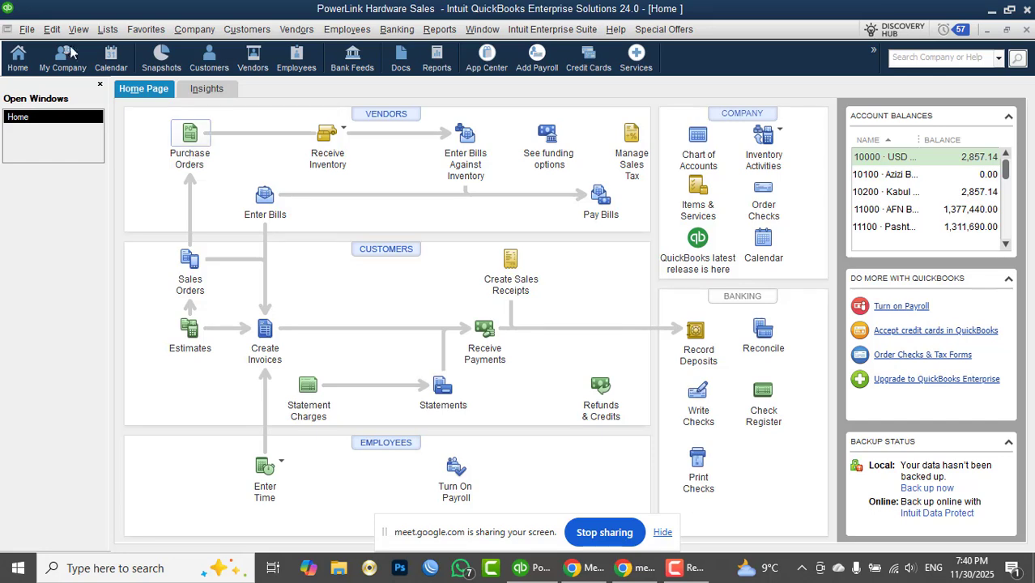
Open the Find window, view its Advanced search filters and return to the Simple search.
left_click(50, 28)
left_click(102, 223)
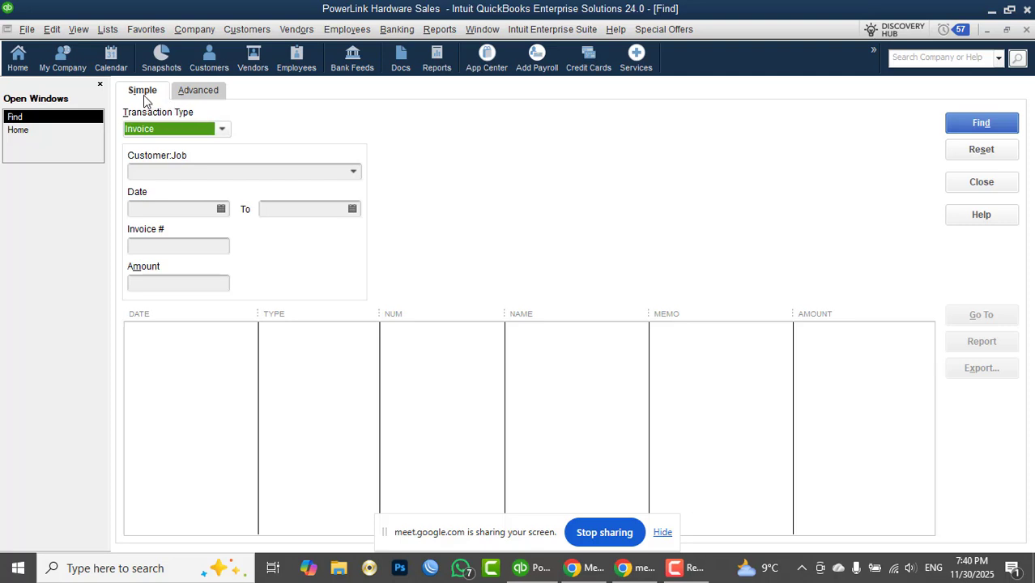
left_click(194, 96)
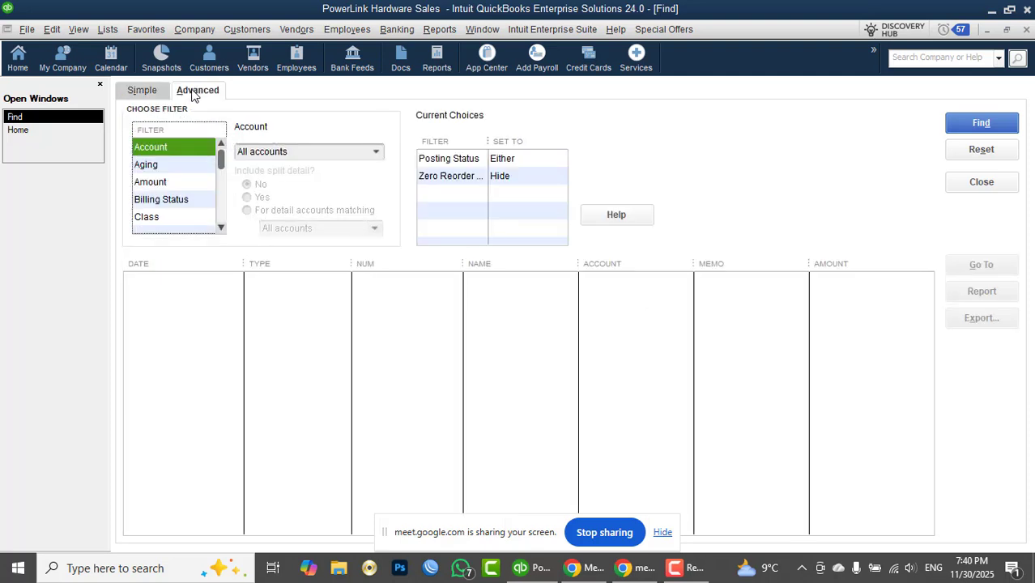
left_click(150, 96)
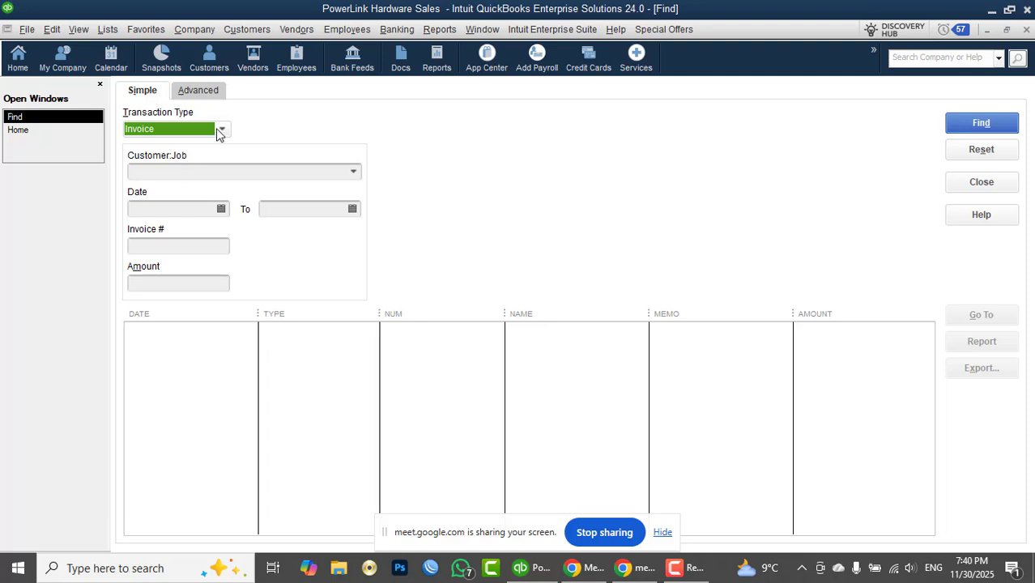
Find the Journal transaction with entry number 83, viewing the Name choices and leaving the name and dates blank.
left_click(220, 131)
left_click(162, 303)
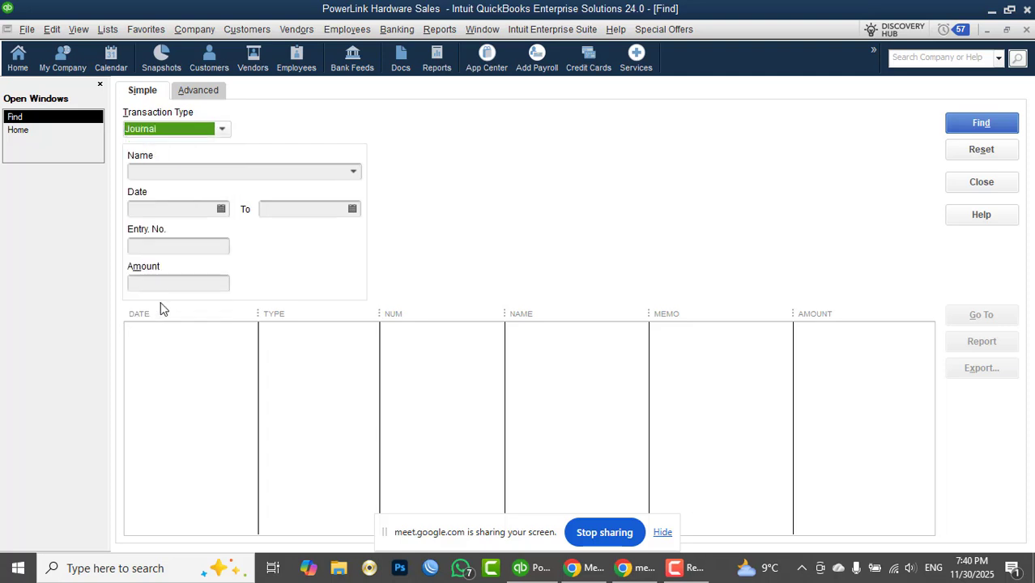
left_click(349, 170)
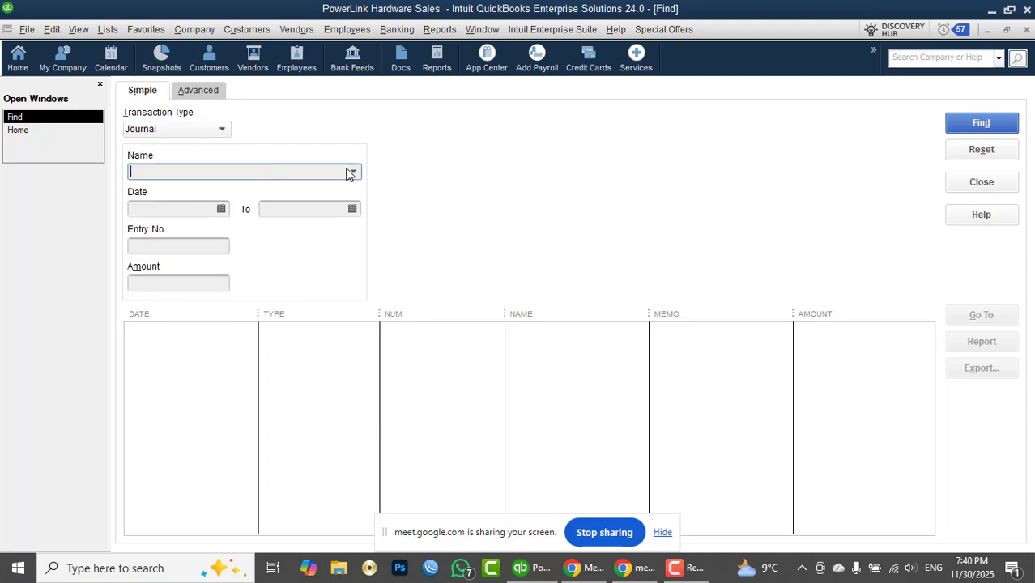
left_click(355, 173)
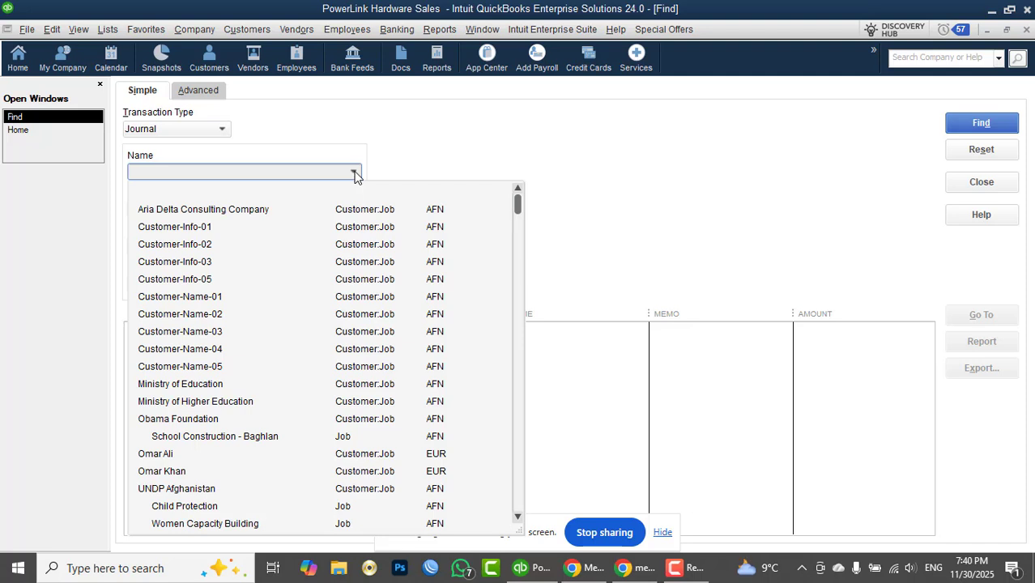
left_click(399, 139)
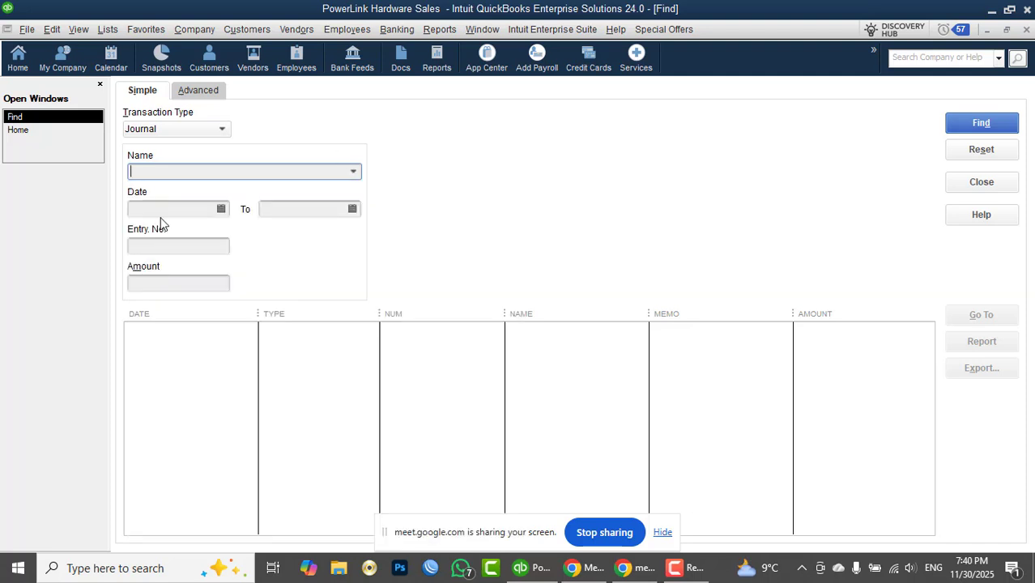
left_click(192, 209)
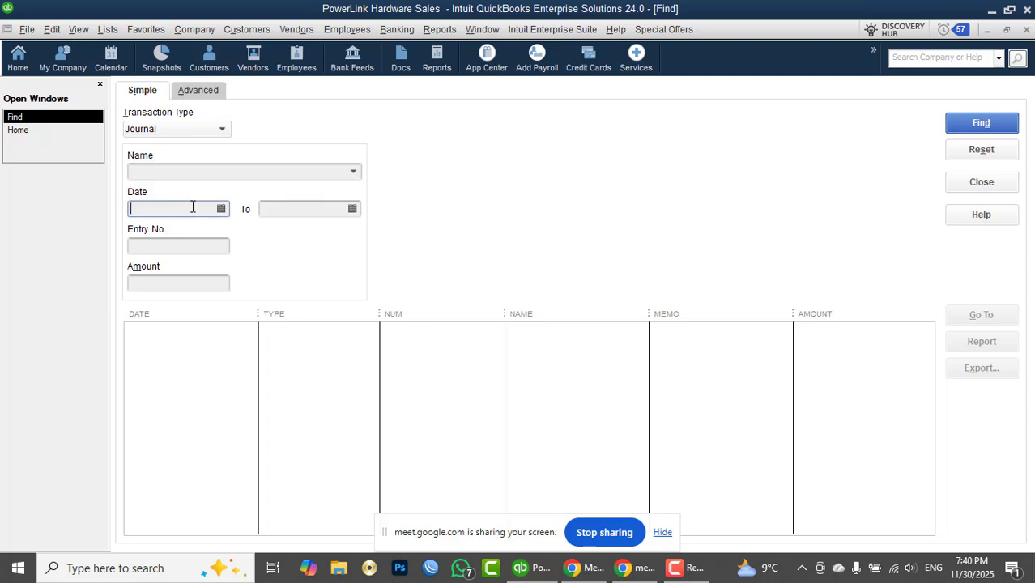
left_click(164, 244)
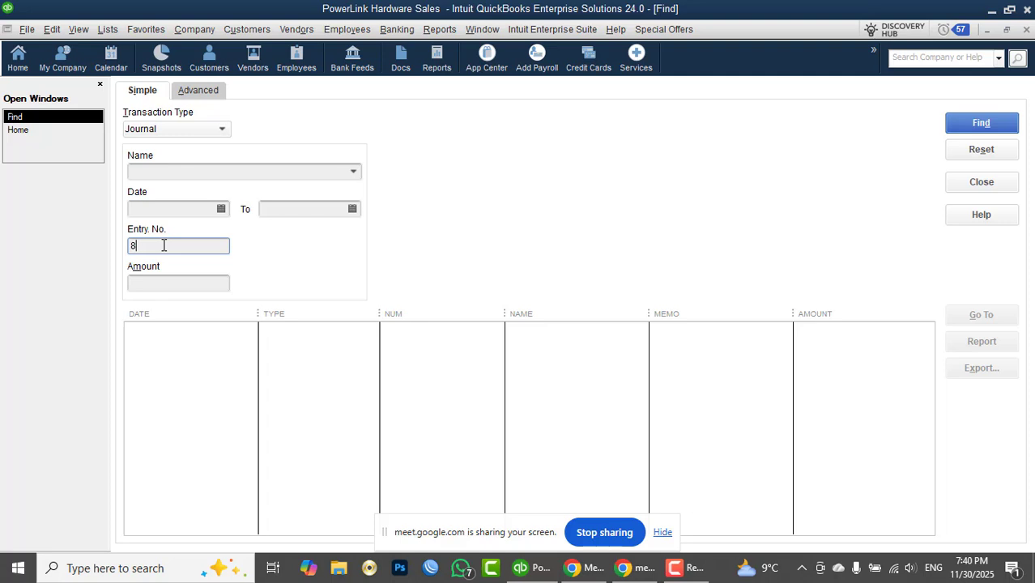
left_click(973, 125)
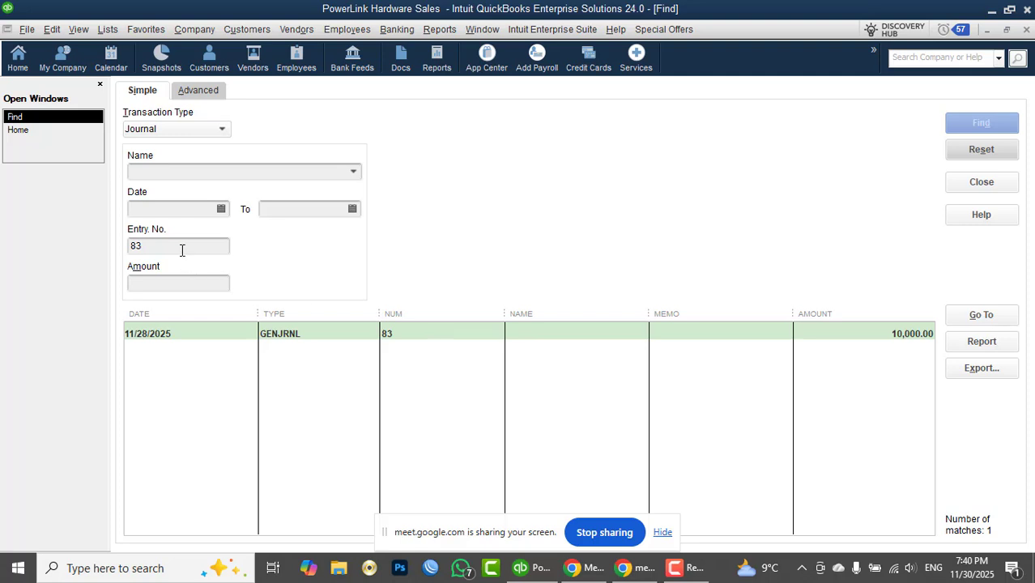
Replace the entry number with 5000 and run the Journal search again.
left_click_drag(180, 247, 99, 246)
key("BackSpace")
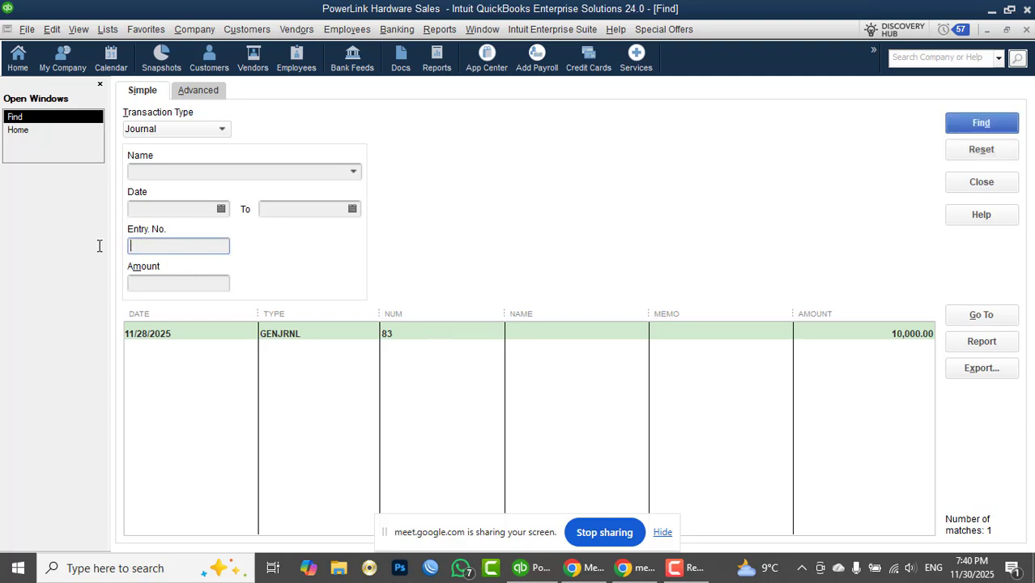
type("5000")
left_click(971, 130)
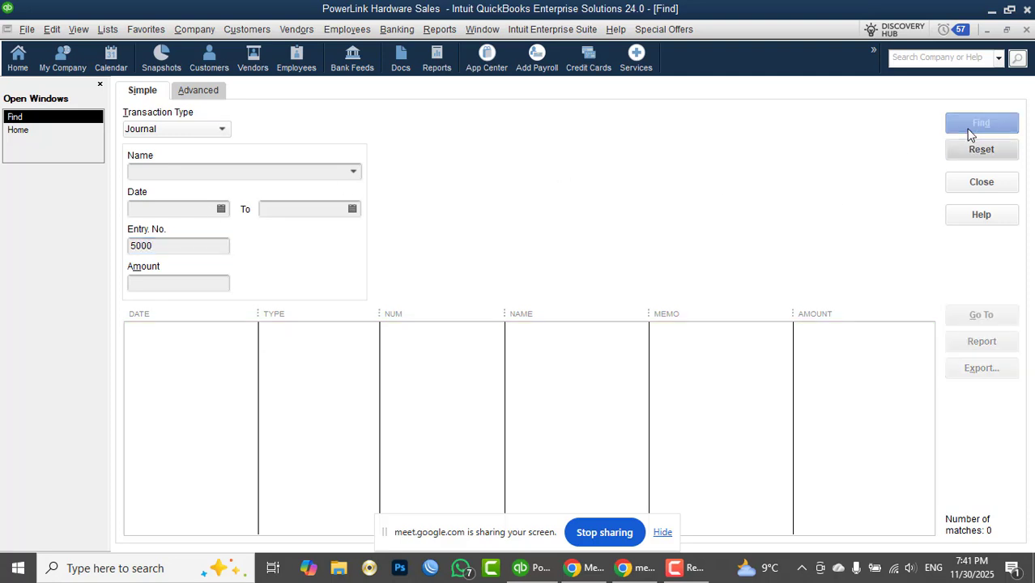
double_click(171, 247)
type("2000")
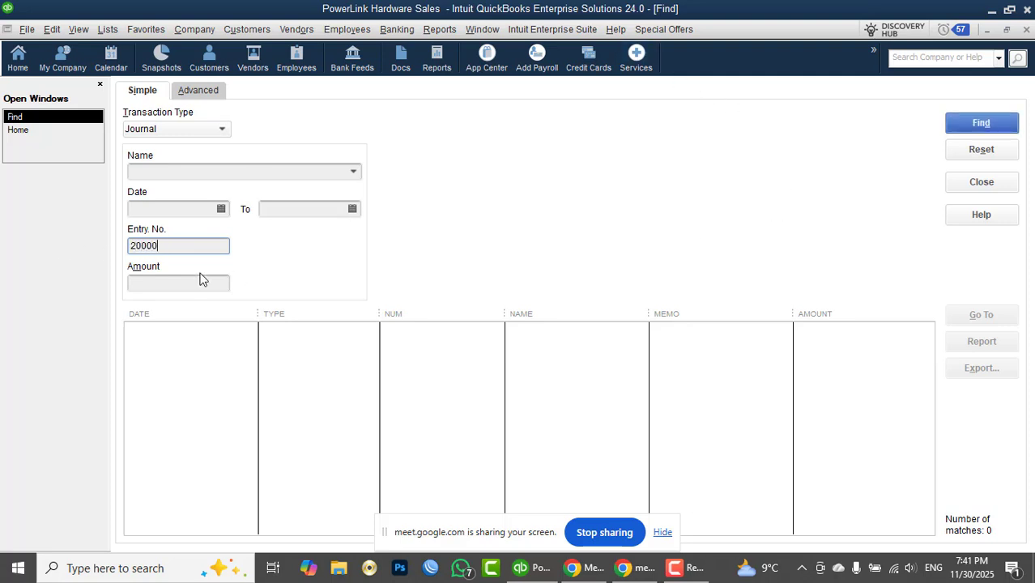
left_click_drag(157, 249, 82, 256)
key("BackSpace")
Search for Journal transactions with an amount of 20,000.
left_click(159, 283)
type("2")
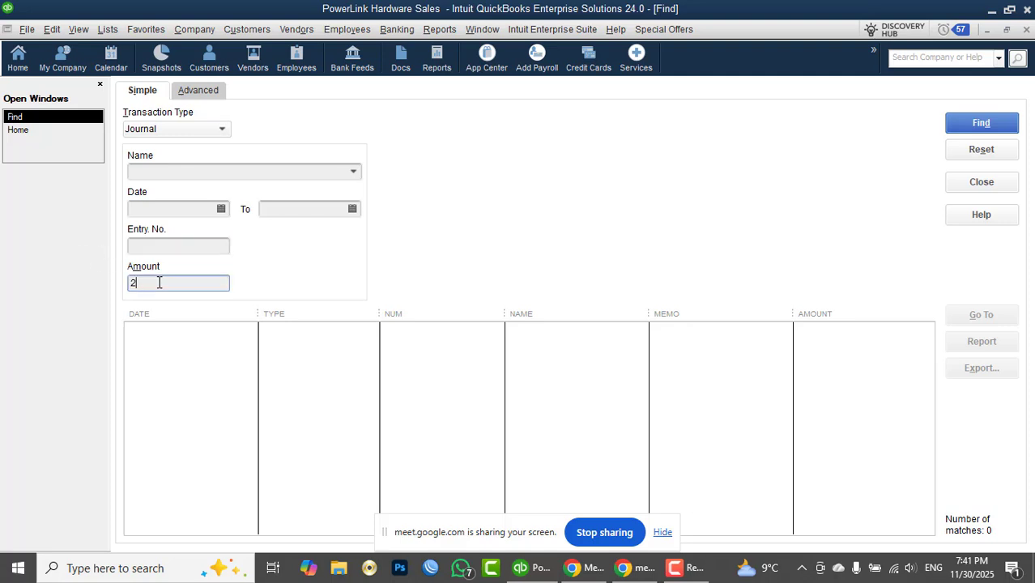
type("0000")
left_click(974, 121)
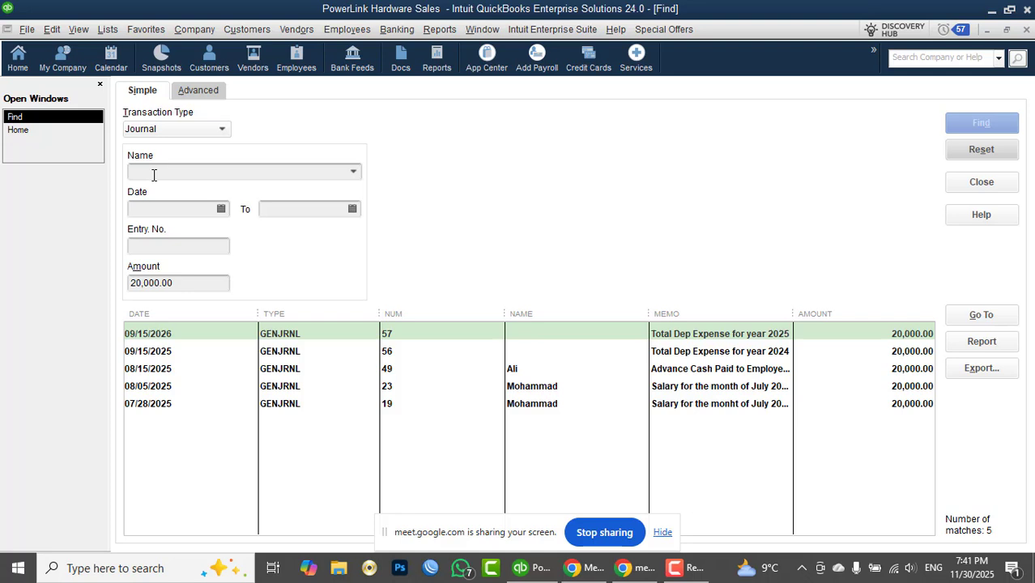
Narrow the 20,000 Journal search to the employee named on the two salary entries.
left_click(216, 174)
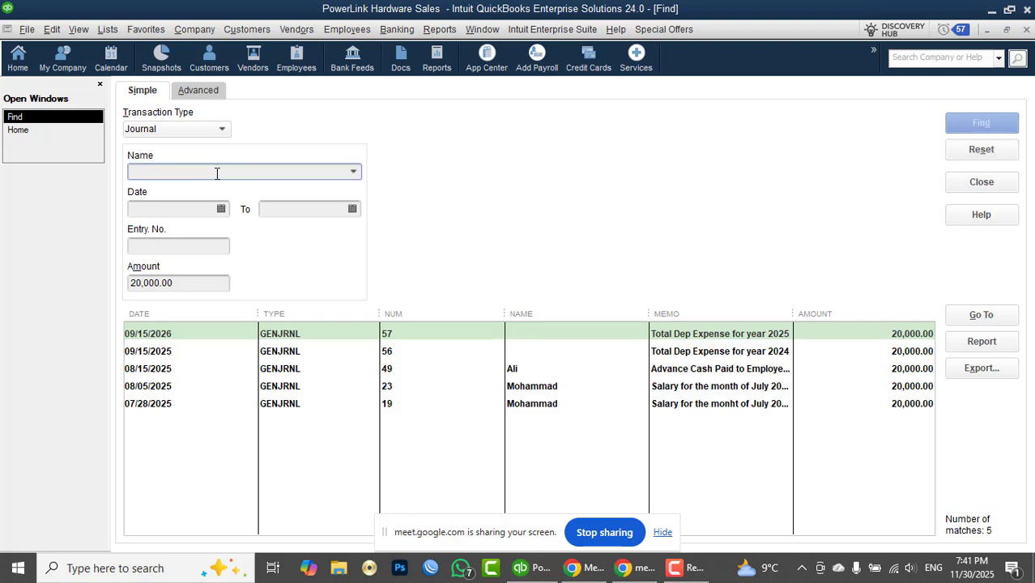
type("Mohammad")
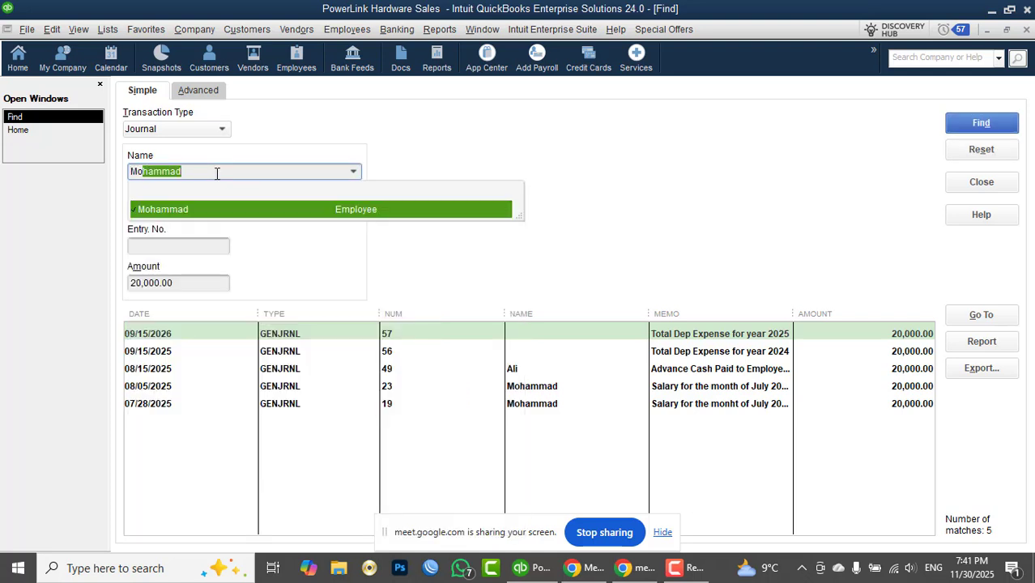
left_click(203, 211)
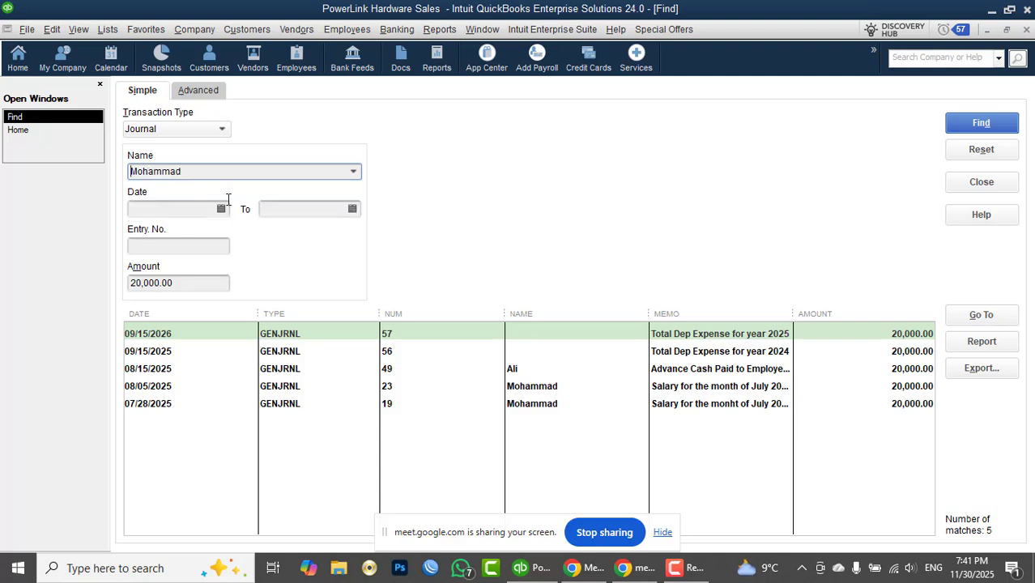
left_click(970, 128)
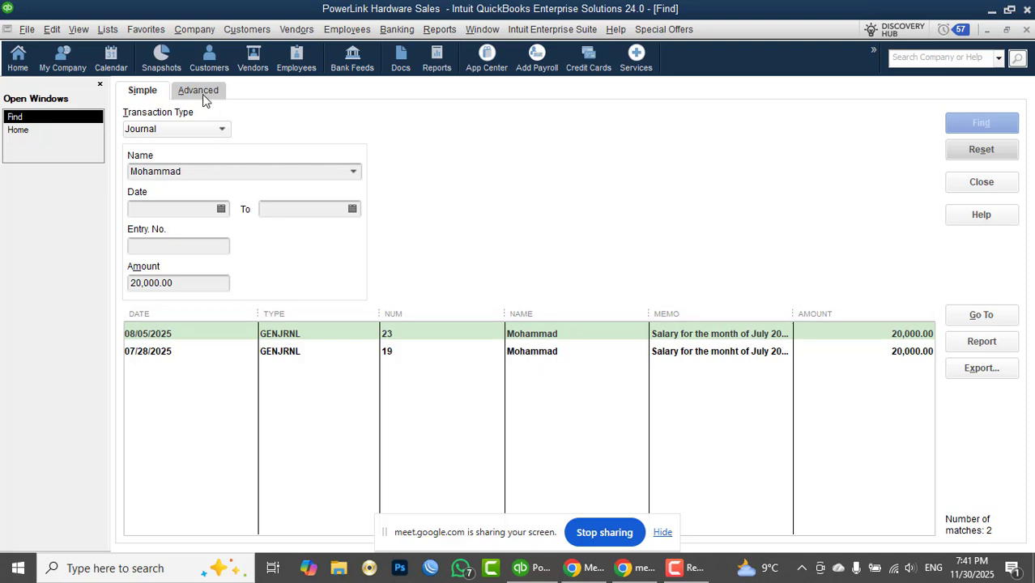
Open the Customer Center, view the information and transactions of Customer-Name-02, and close it.
left_click(246, 30)
left_click(254, 47)
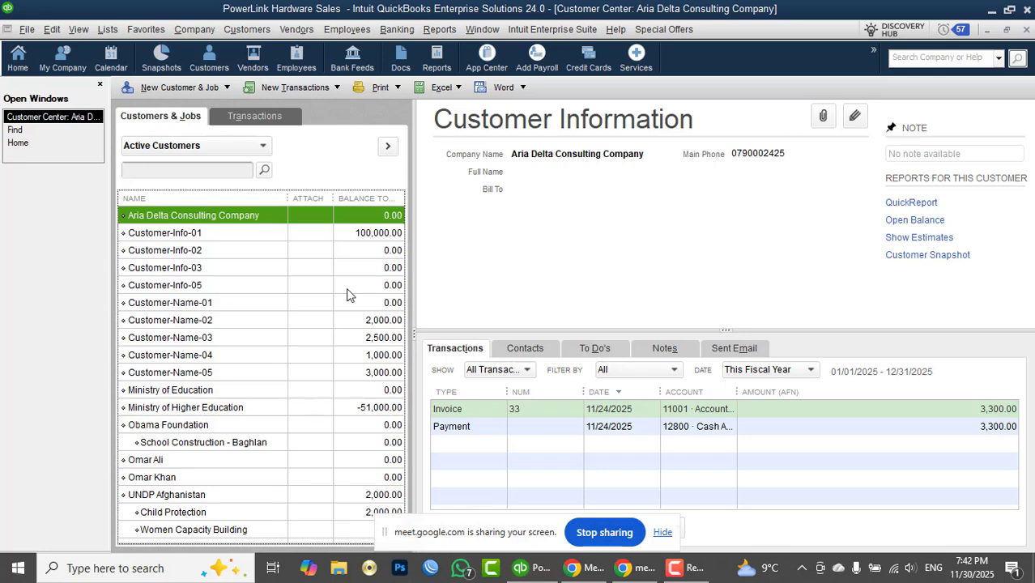
left_click(356, 320)
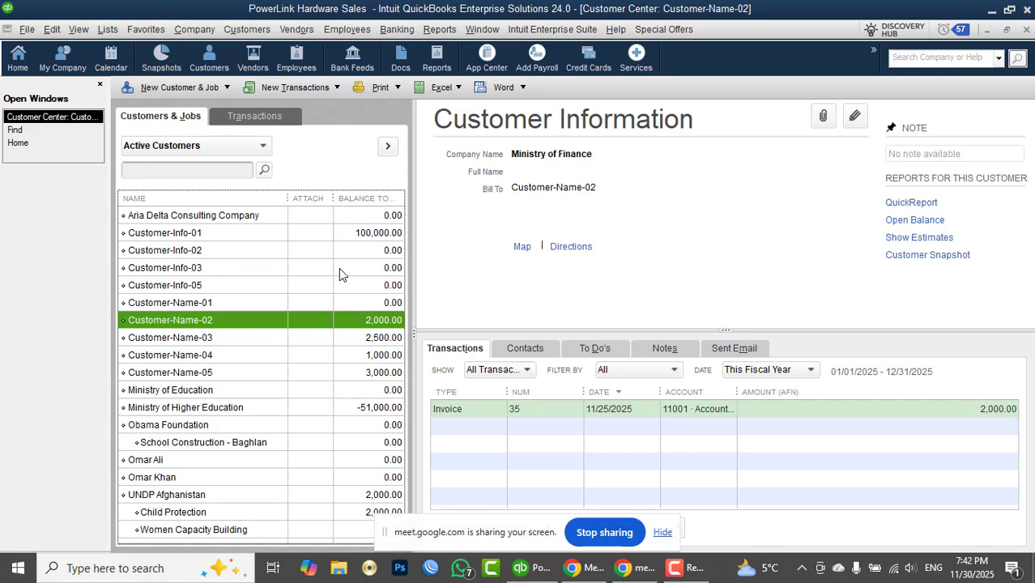
key("Escape")
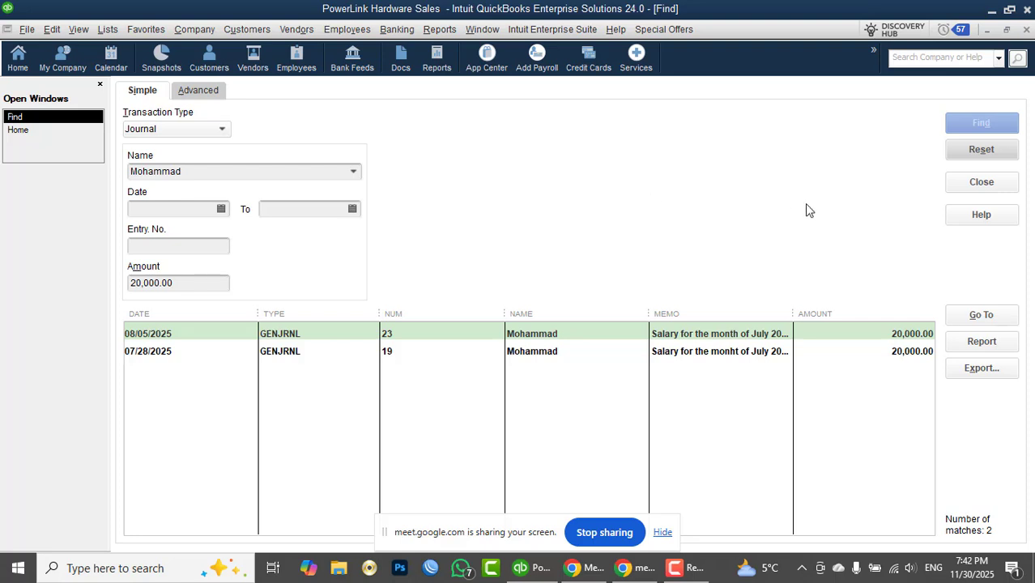
Reset the search, set the transaction type to Invoice and go through its customer, date, invoice number and amount fields.
left_click(972, 152)
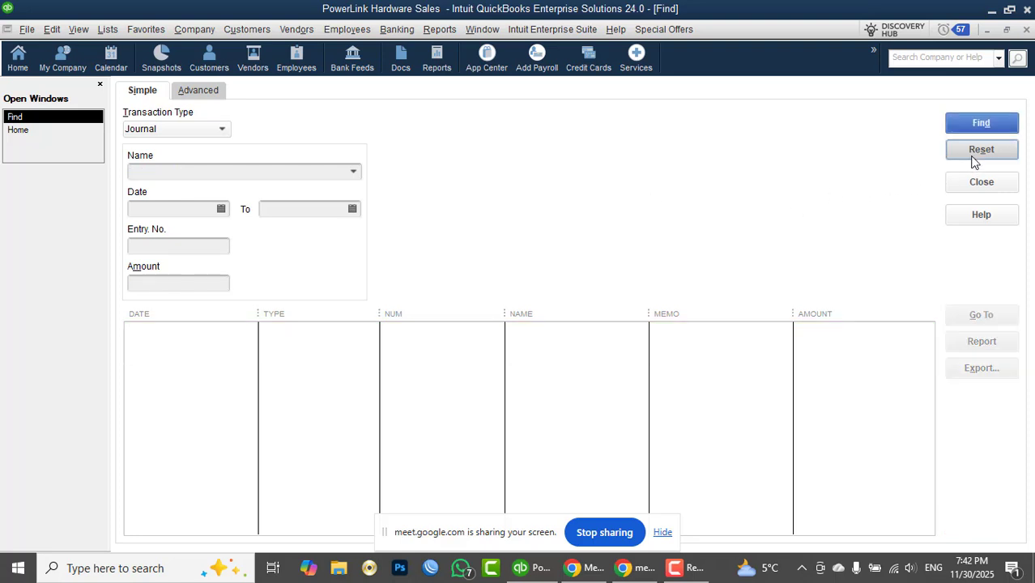
left_click(221, 130)
left_click(178, 149)
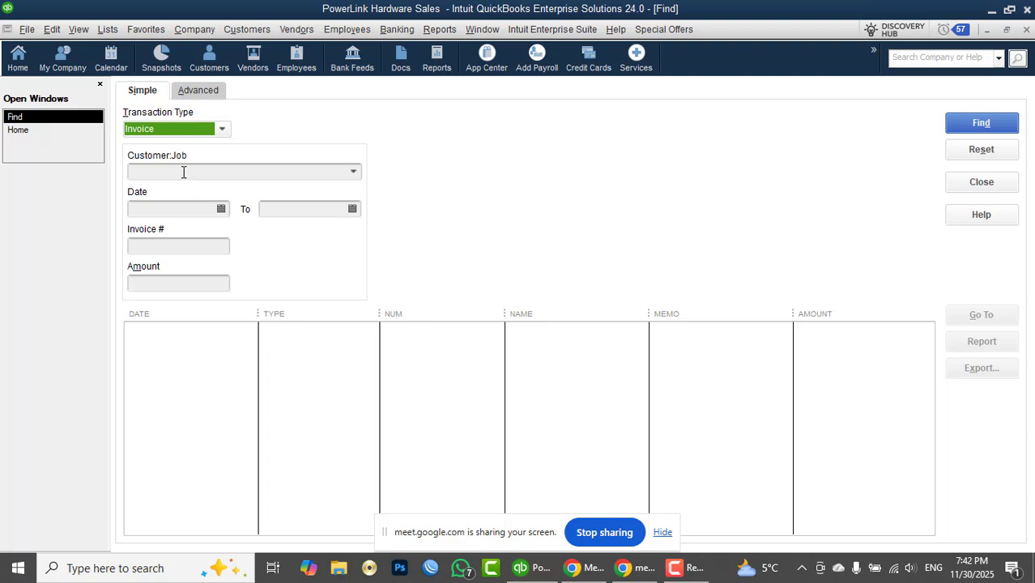
left_click(183, 172)
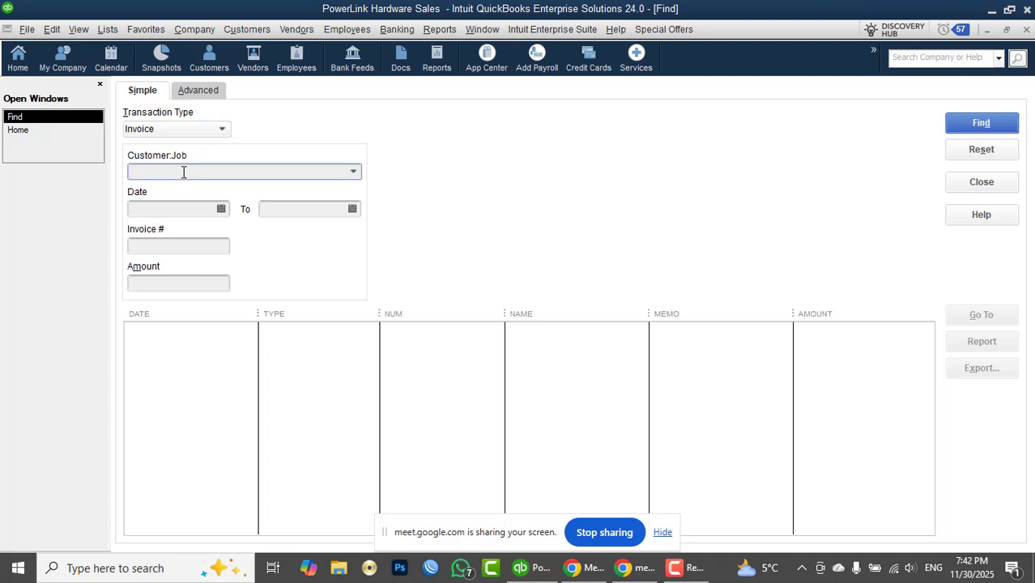
left_click(188, 207)
left_click(286, 206)
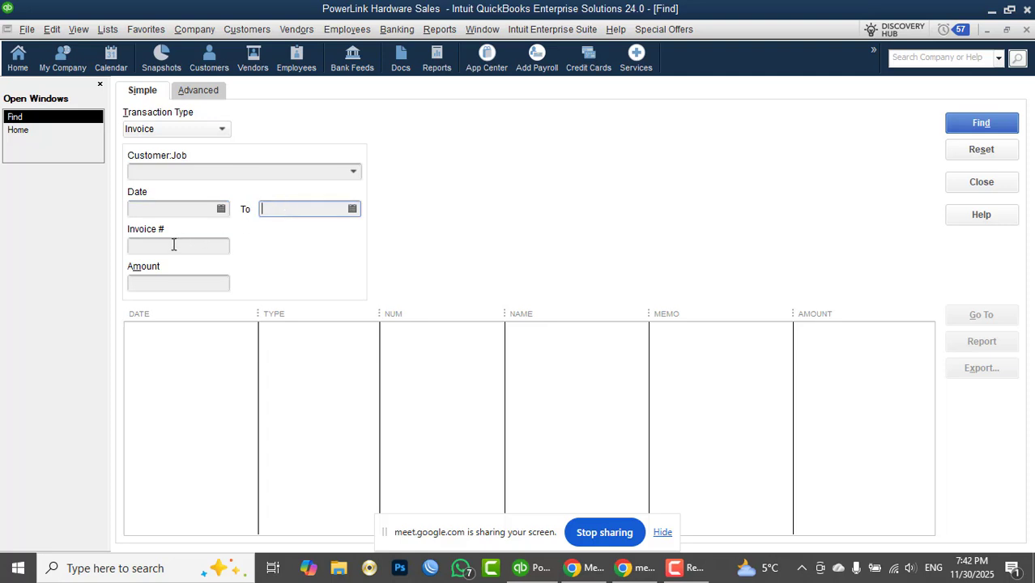
left_click(170, 246)
left_click(168, 283)
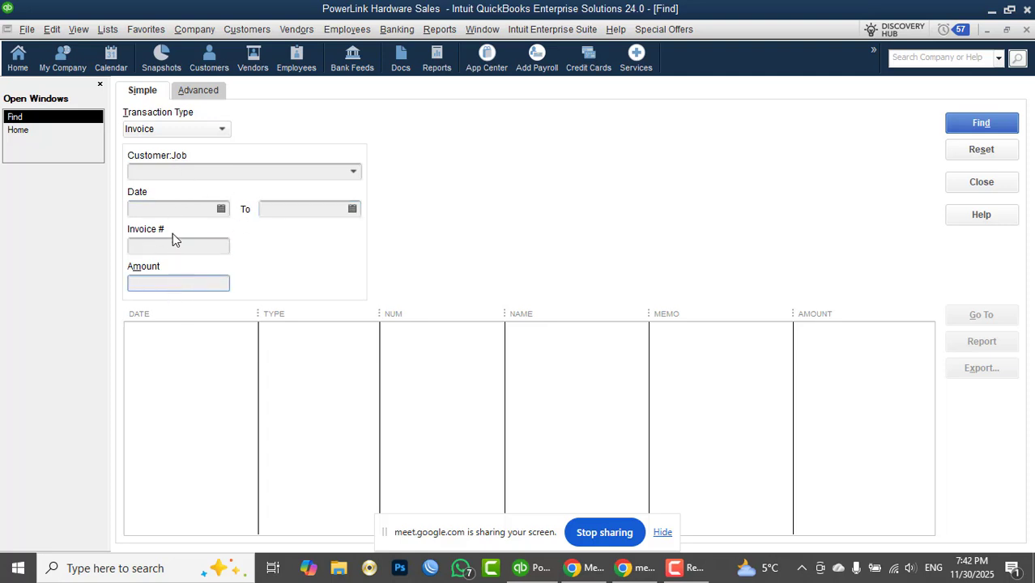
Run an Advanced search for transactions with an amount greater than or equal to 10,000 and look through the results.
left_click(199, 92)
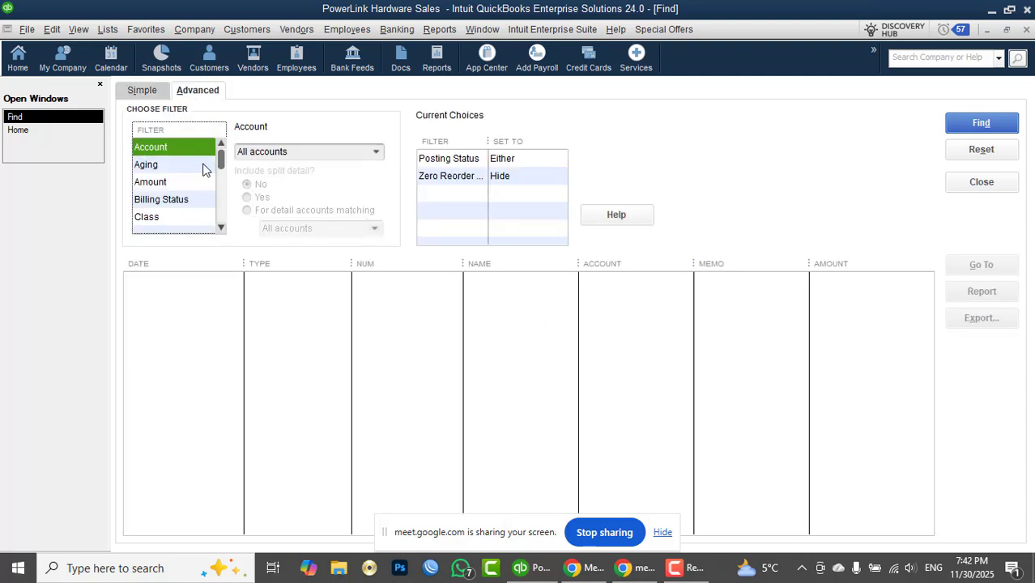
left_click(162, 182)
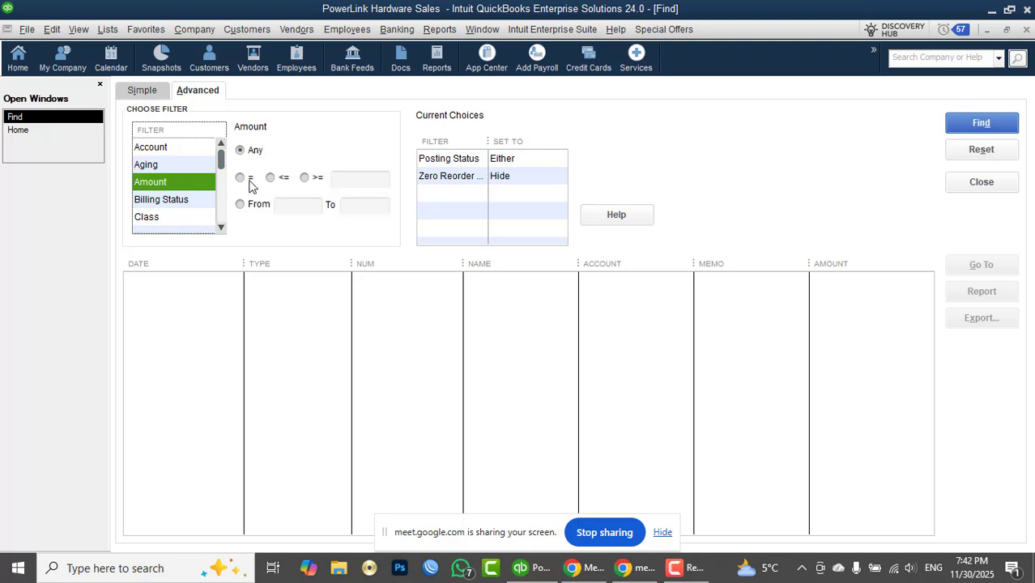
left_click(304, 178)
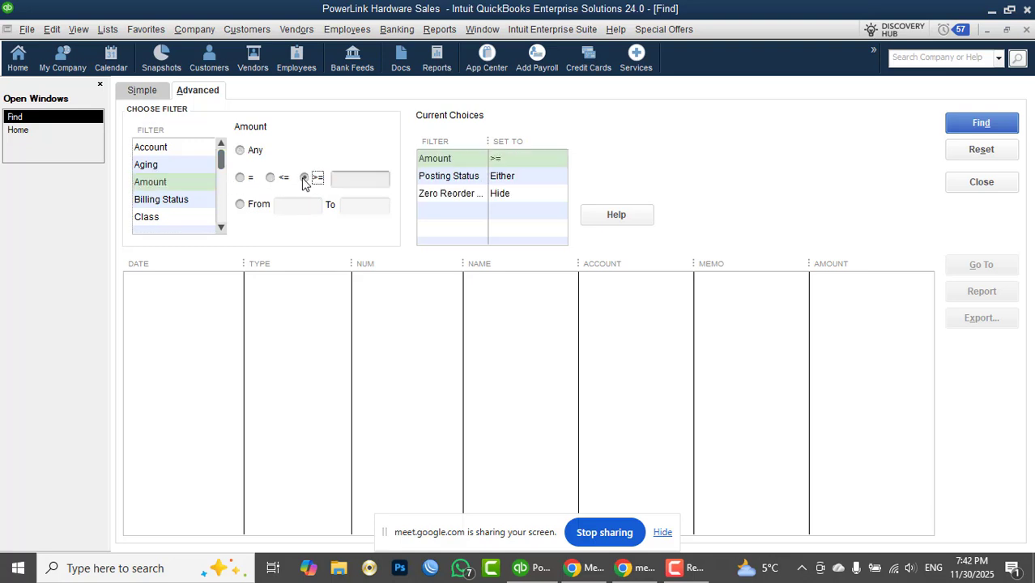
left_click(355, 182)
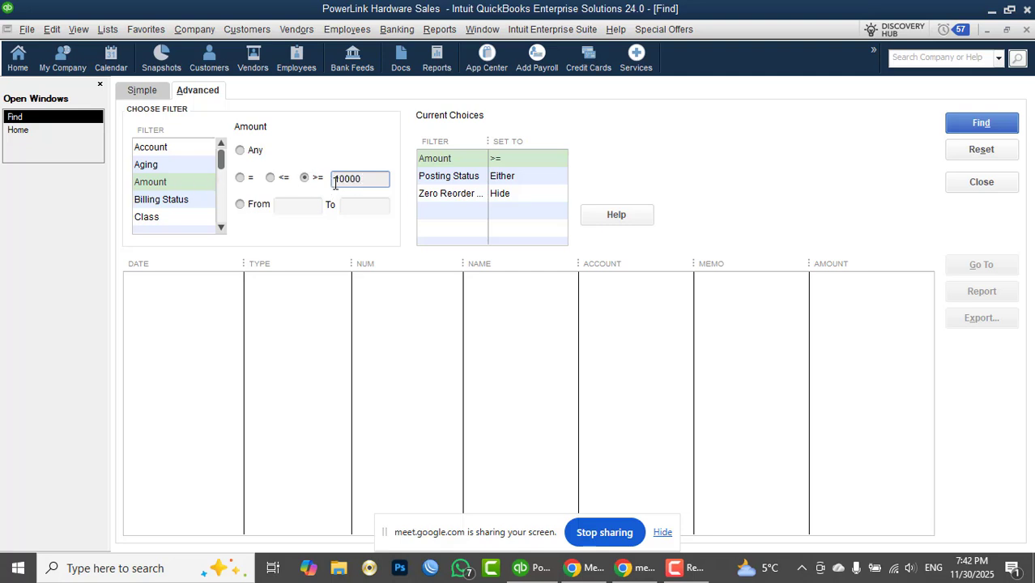
type("10000")
left_click(1002, 126)
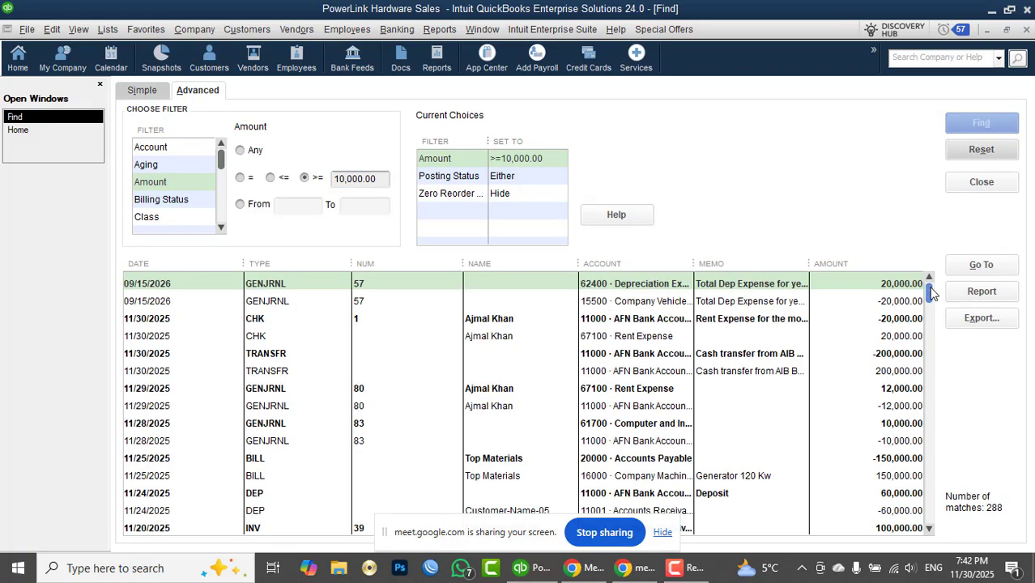
left_click_drag(930, 293, 918, 262)
Change the Amount filter to exactly 10,000, run the search again and look through the results.
left_click(240, 183)
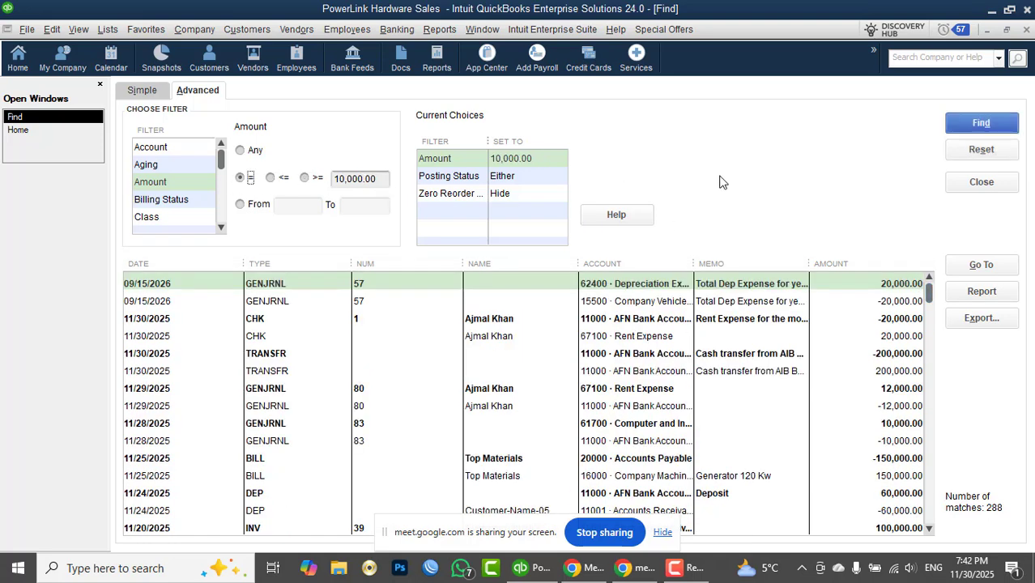
left_click(994, 128)
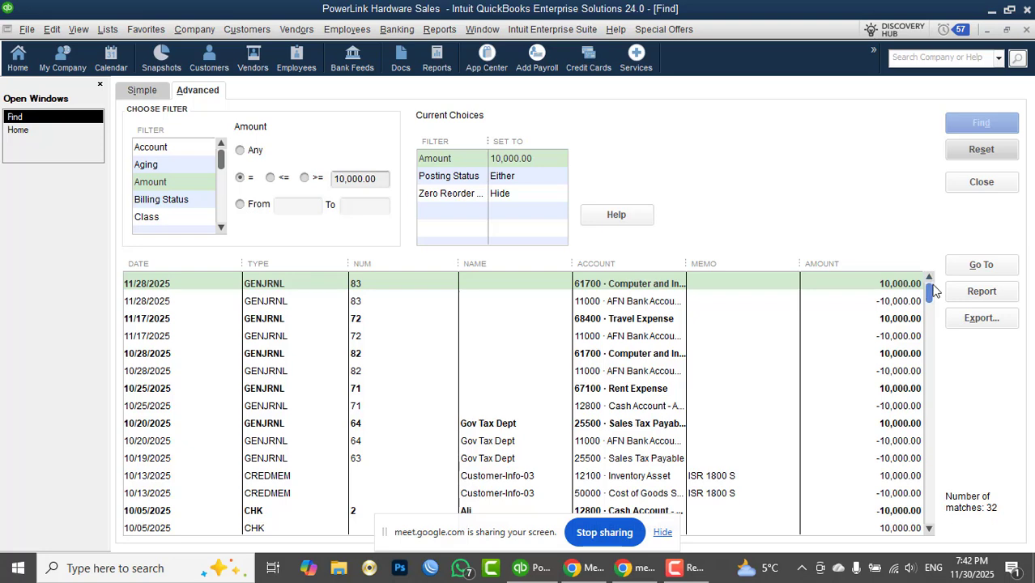
mouse_move(930, 290)
left_mouse_down()
mouse_move(921, 518)
mouse_move(930, 285)
left_mouse_up()
Add a Name filter set to Customer-Info-01 to the Advanced search.
mouse_move(221, 160)
left_mouse_down()
mouse_move(222, 195)
mouse_move(223, 175)
left_mouse_up()
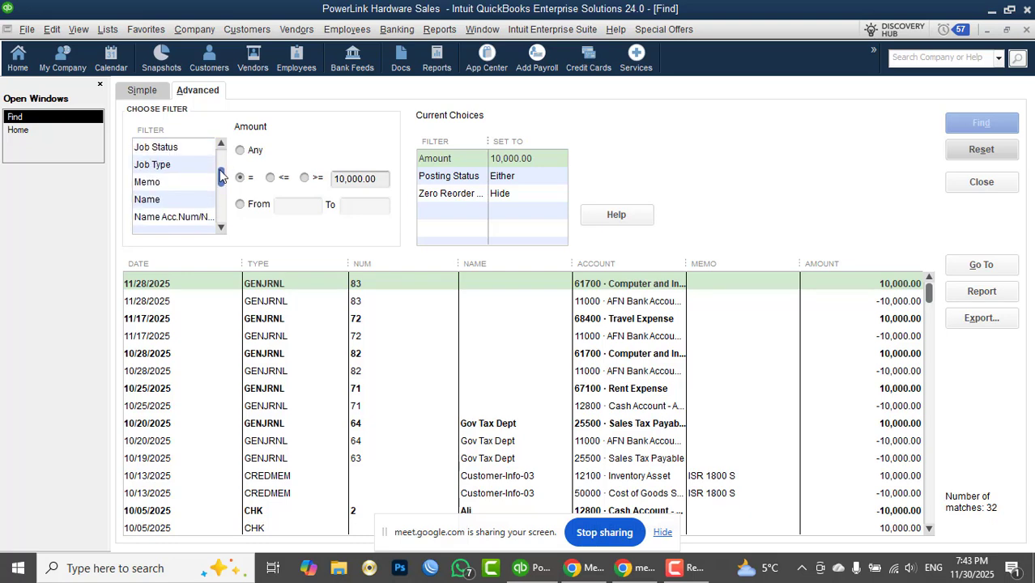
left_click(188, 199)
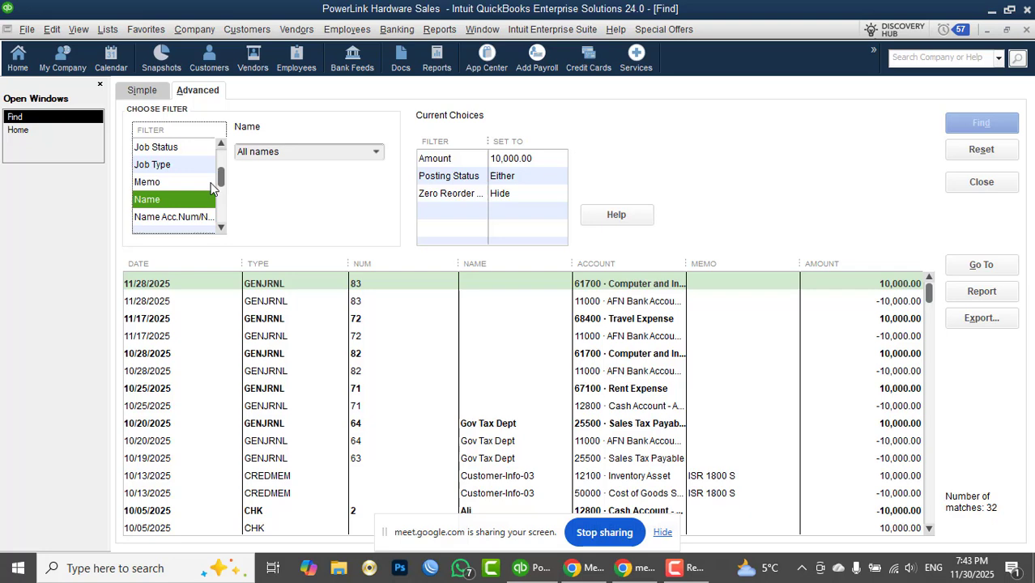
left_click(377, 152)
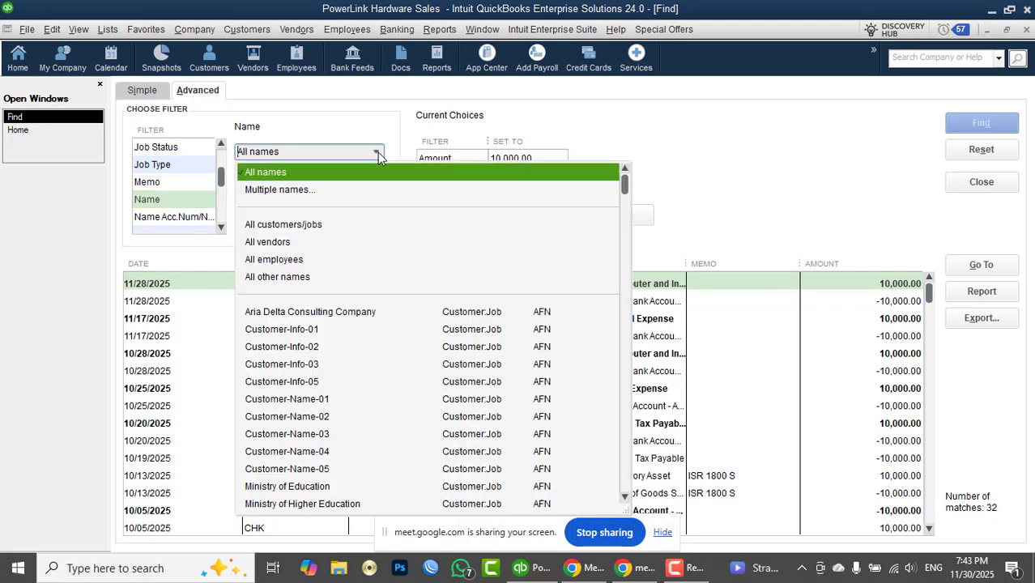
left_click(296, 330)
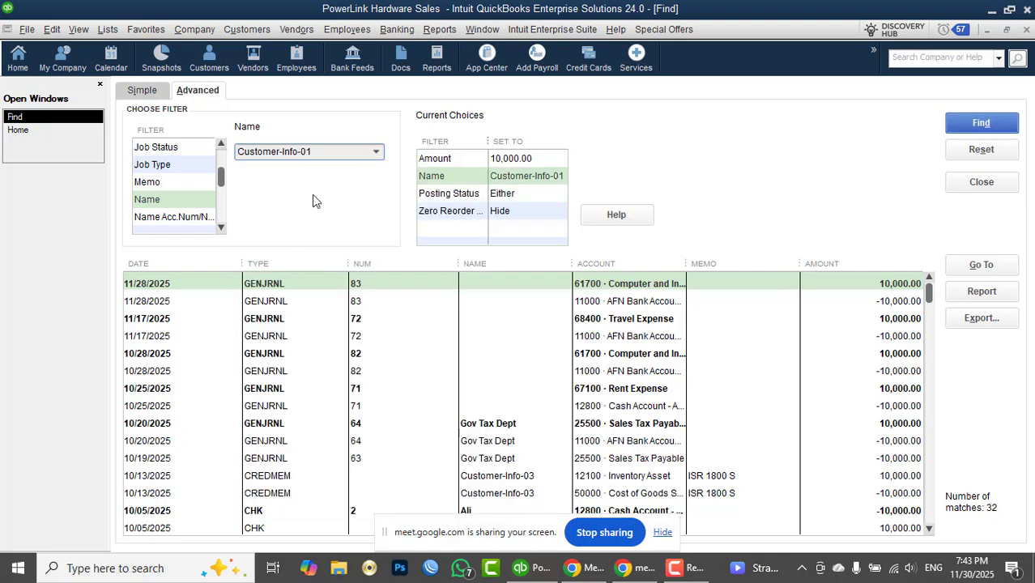
Run the Advanced search and compare it with Customer-Info-01's transactions in the Customer Center, then return to Find.
left_click(983, 122)
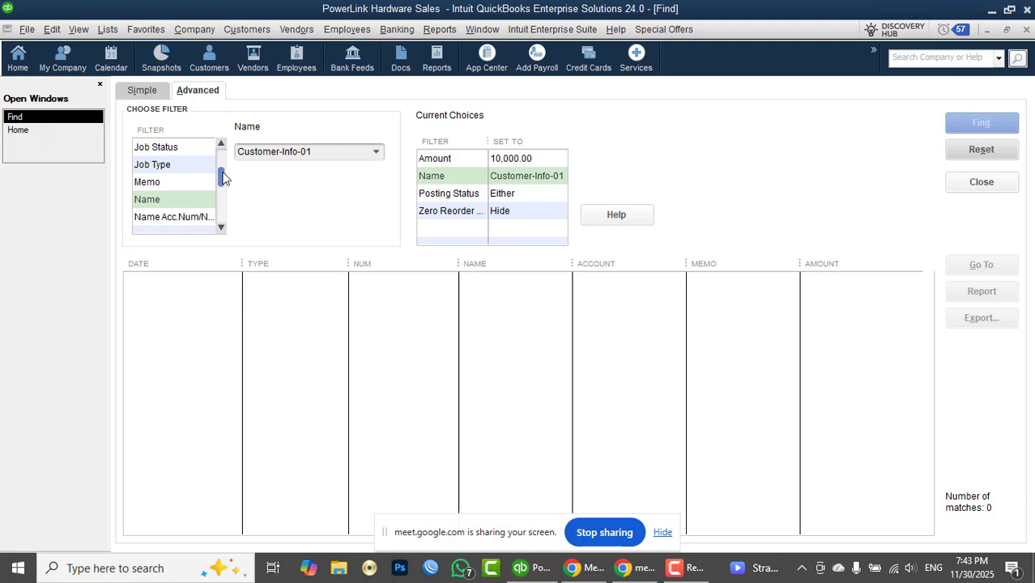
left_click(246, 29)
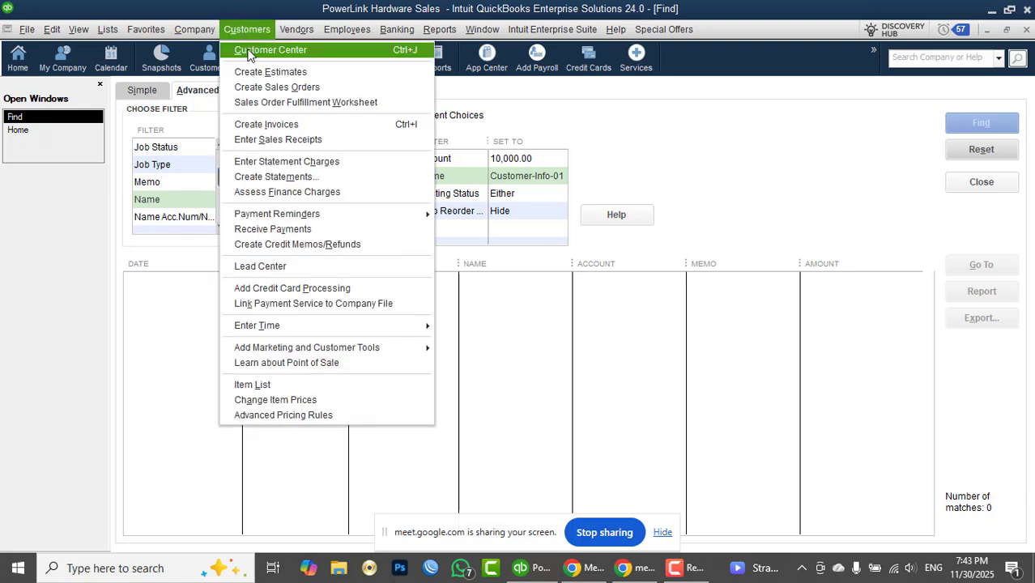
left_click(259, 50)
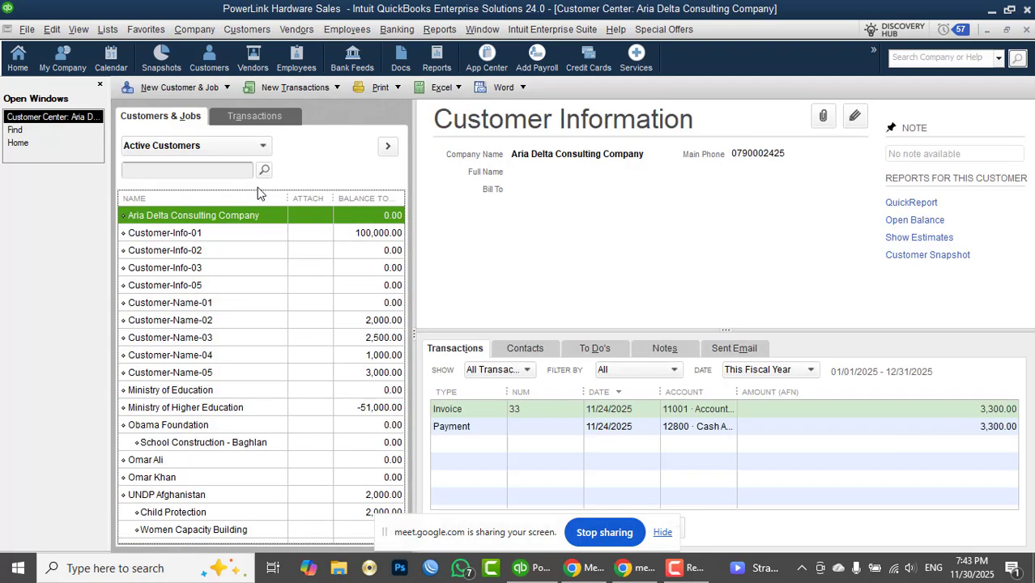
left_click(180, 235)
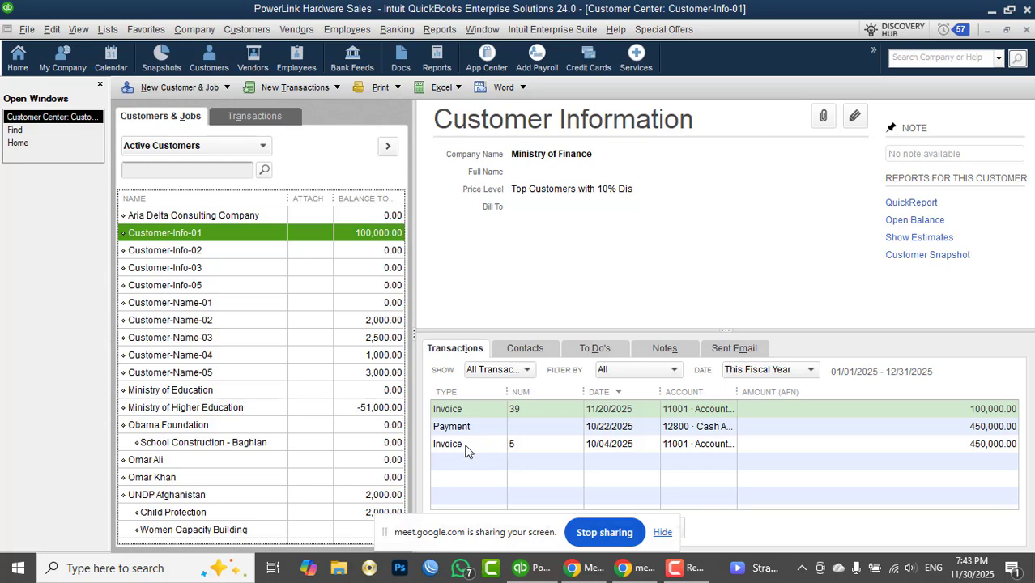
key("Escape")
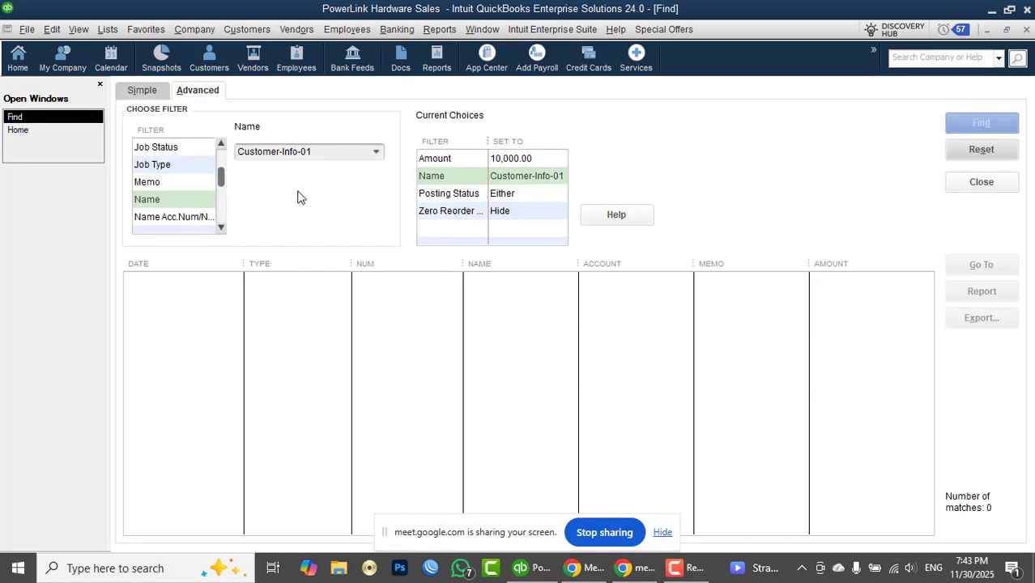
Set the Amount filter to Any, run the Advanced search for Customer-Info-01 again and look through the results.
left_click_drag(223, 184, 220, 166)
left_click(185, 149)
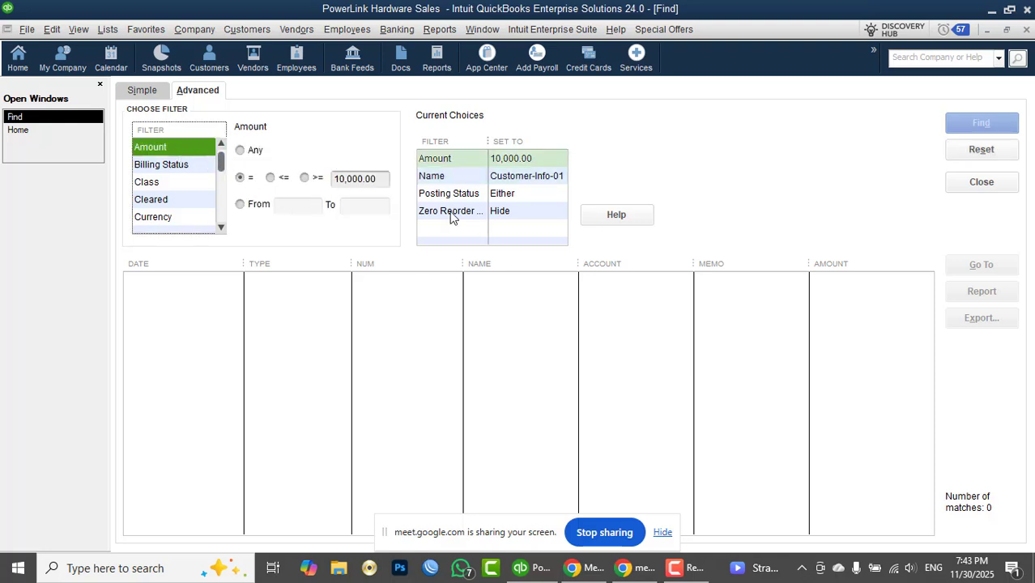
left_click(447, 164)
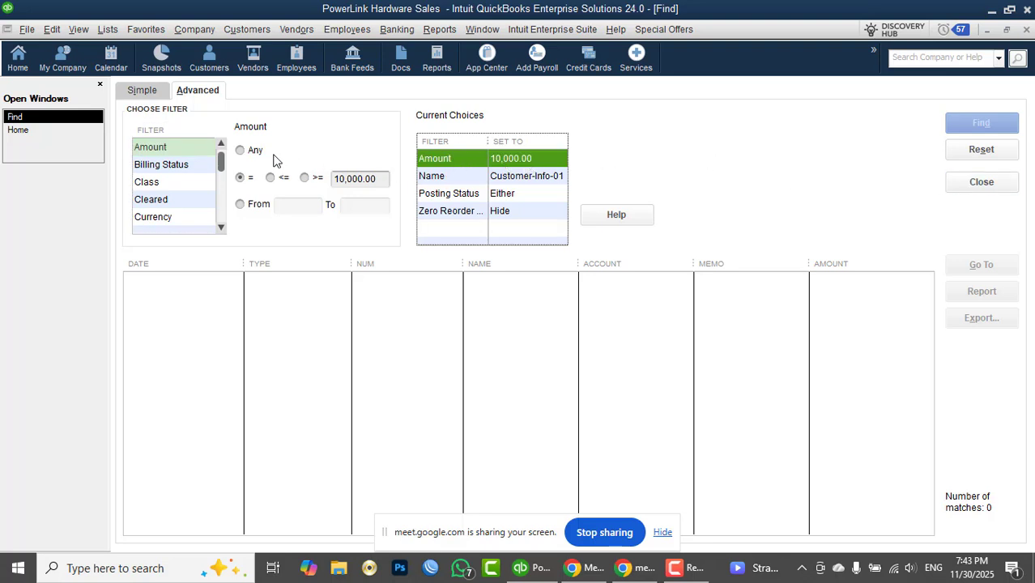
left_click(241, 150)
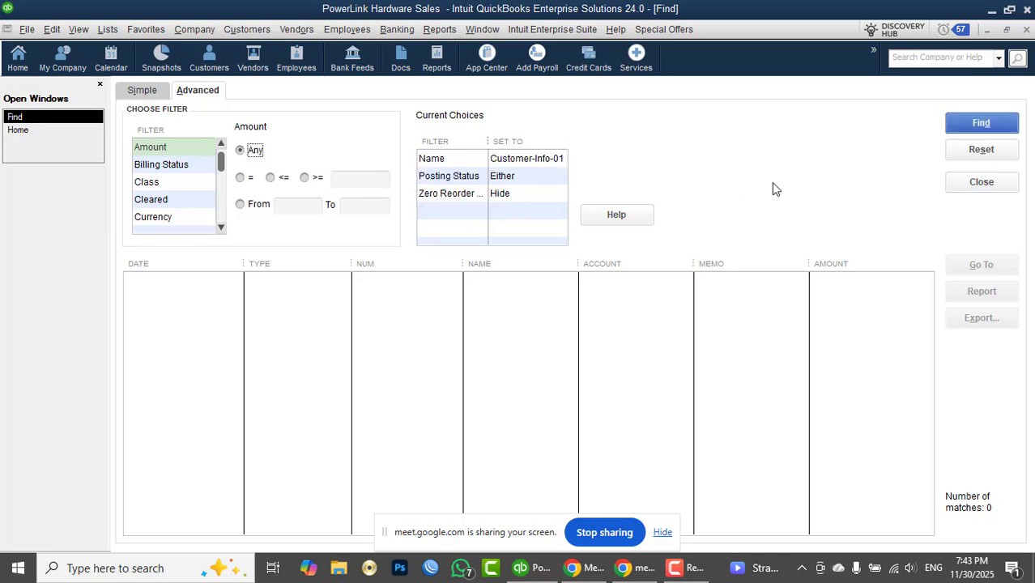
left_click(994, 128)
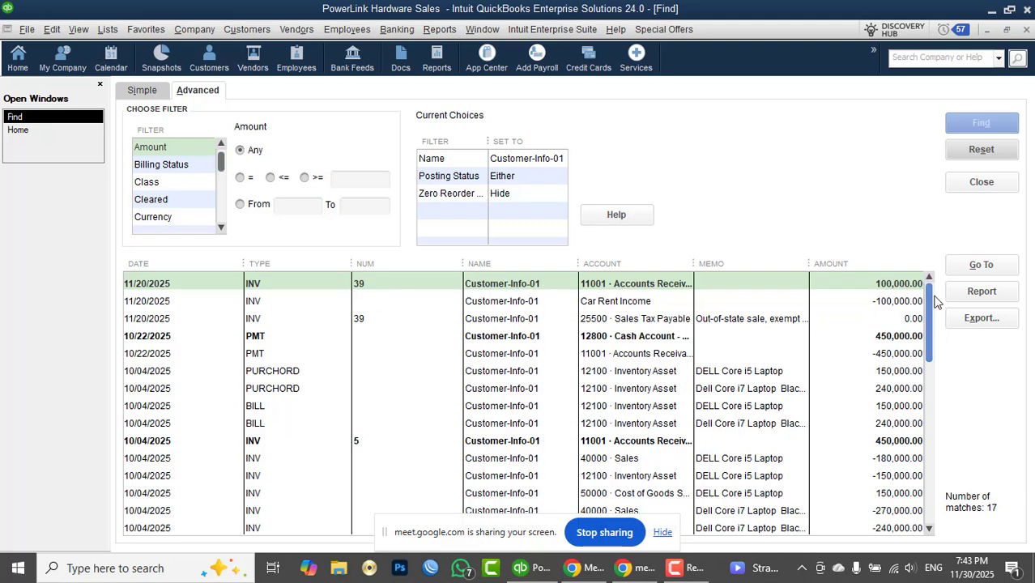
mouse_move(932, 304)
left_mouse_down()
mouse_move(930, 476)
mouse_move(930, 304)
left_mouse_up()
Search for Customer-Info-01 transactions with an amount of exactly 100,000, then close the Find window.
left_click(240, 177)
left_click(360, 180)
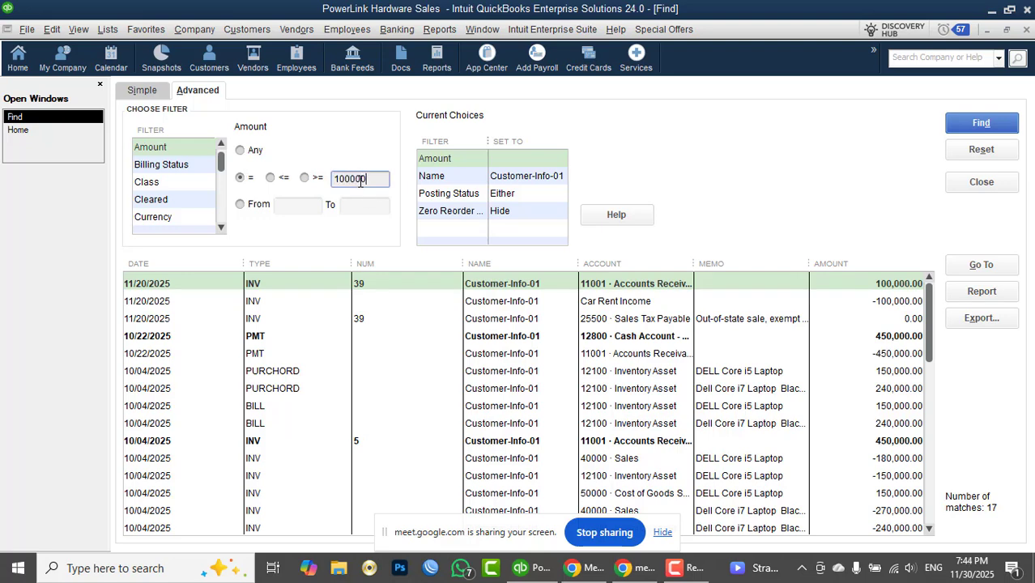
key("Tab")
left_click(960, 128)
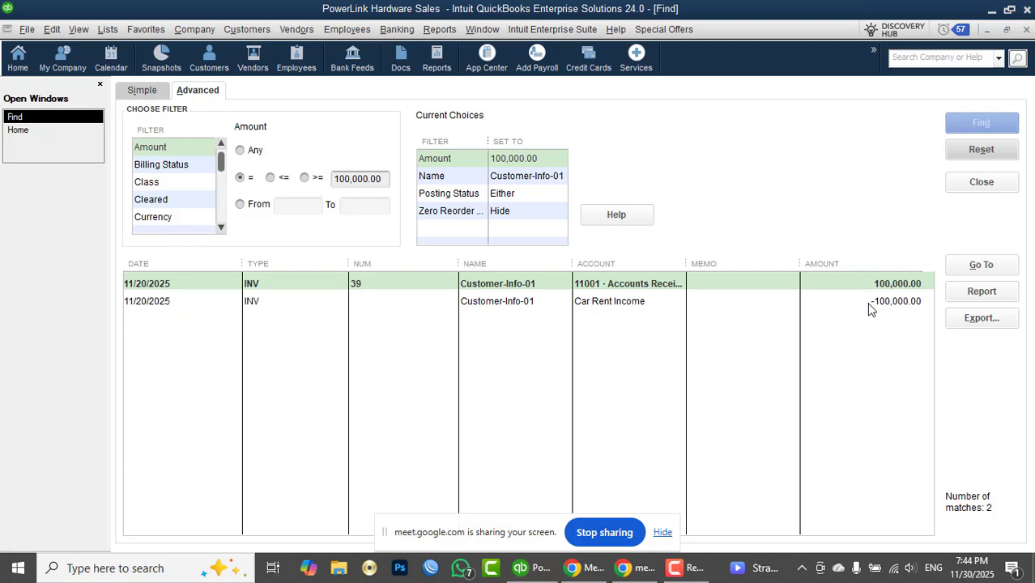
left_click(161, 90)
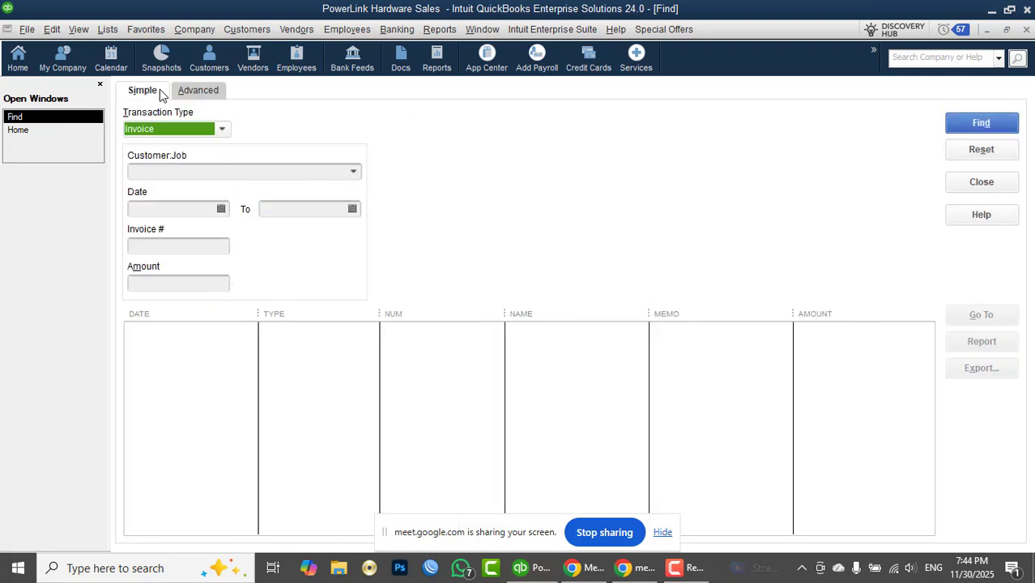
left_click(981, 182)
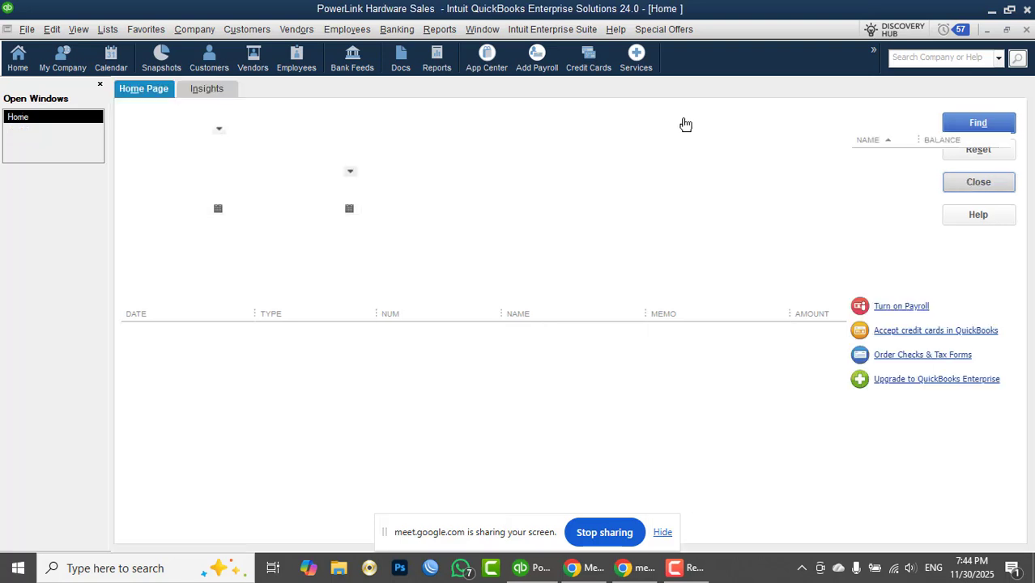
Open the company Search window, maximize it and search for records with an amount of exactly 10000.
left_click(51, 29)
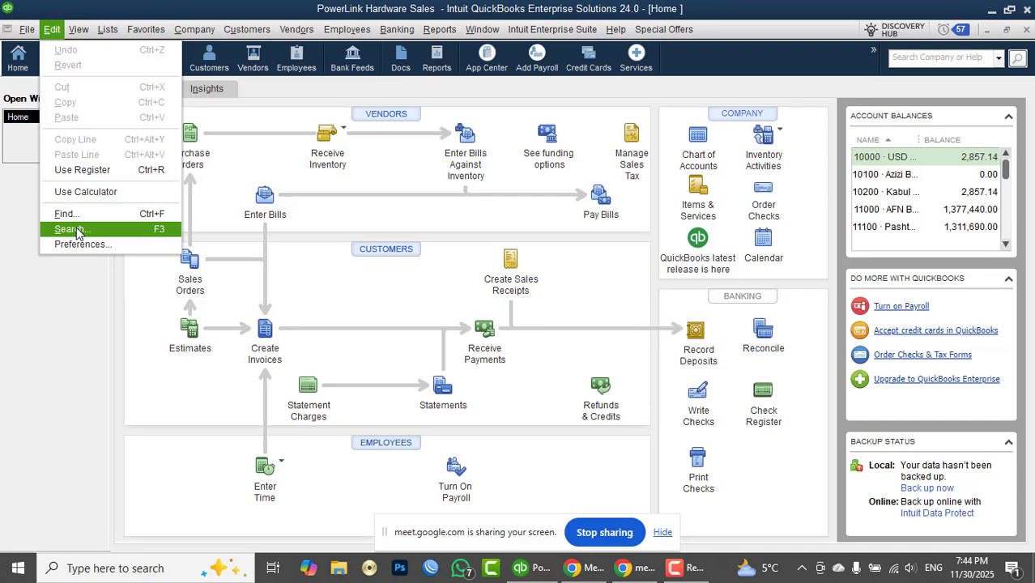
left_click(77, 231)
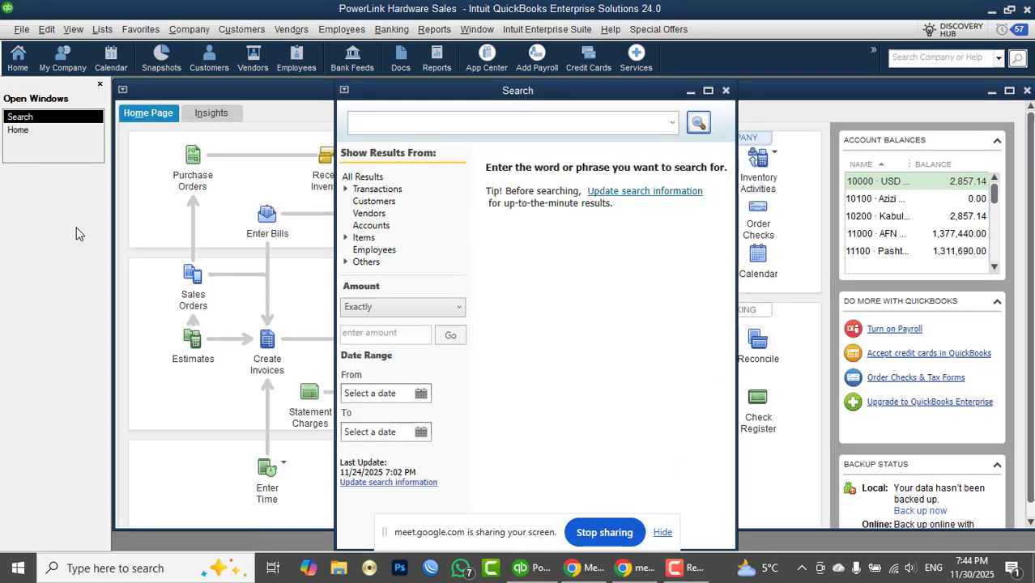
left_click(709, 90)
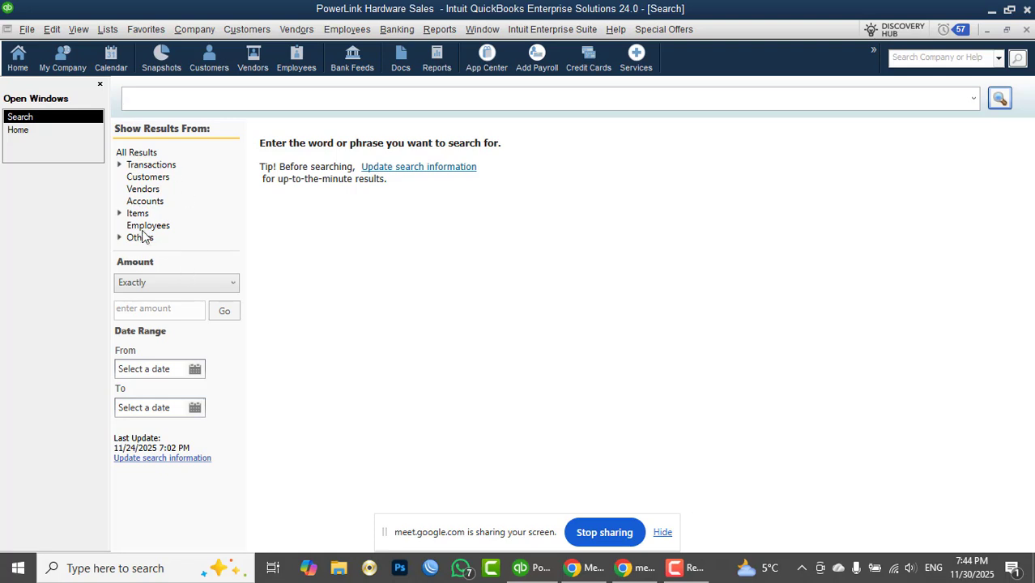
left_click(150, 307)
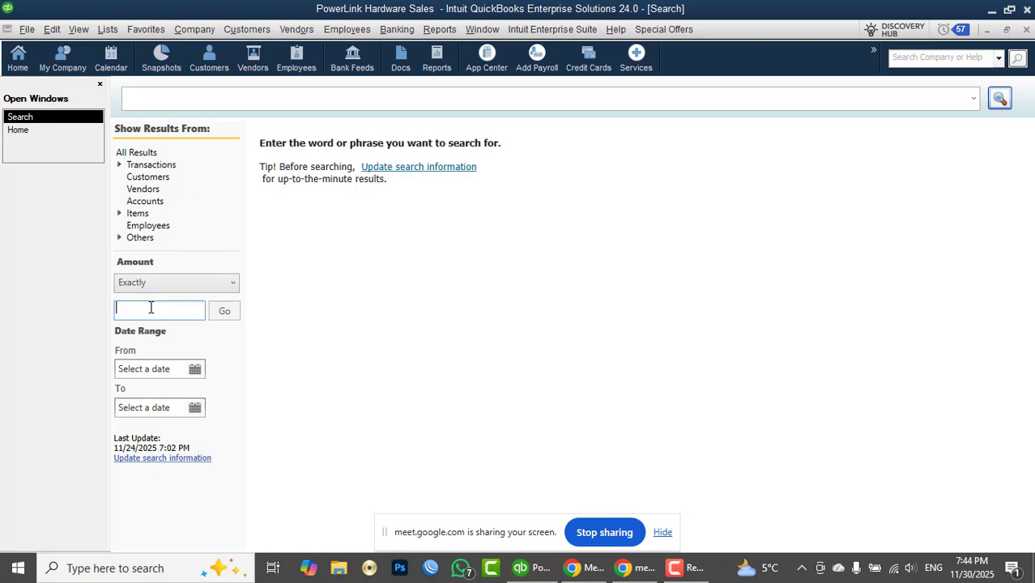
type("10000")
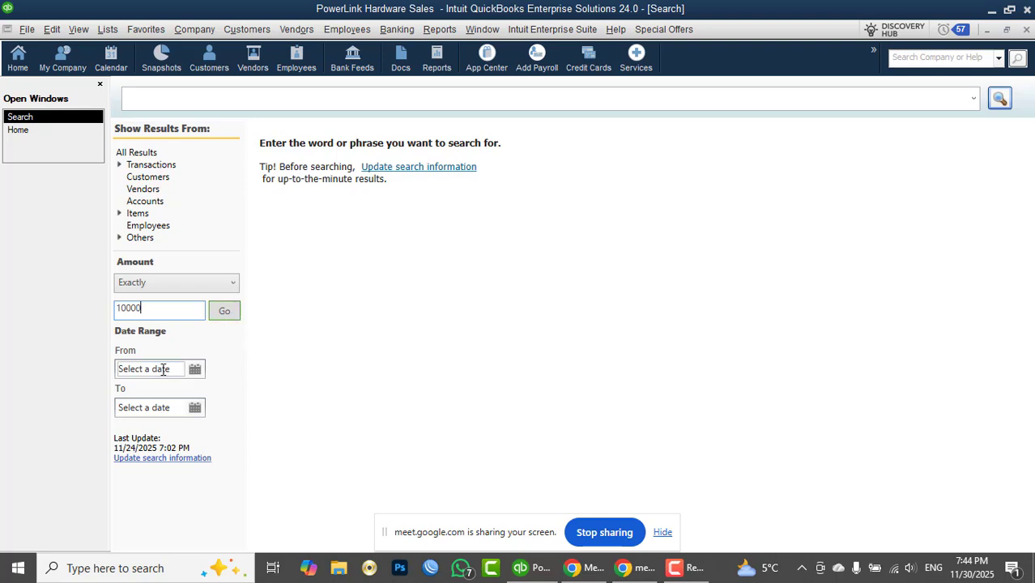
left_click(223, 313)
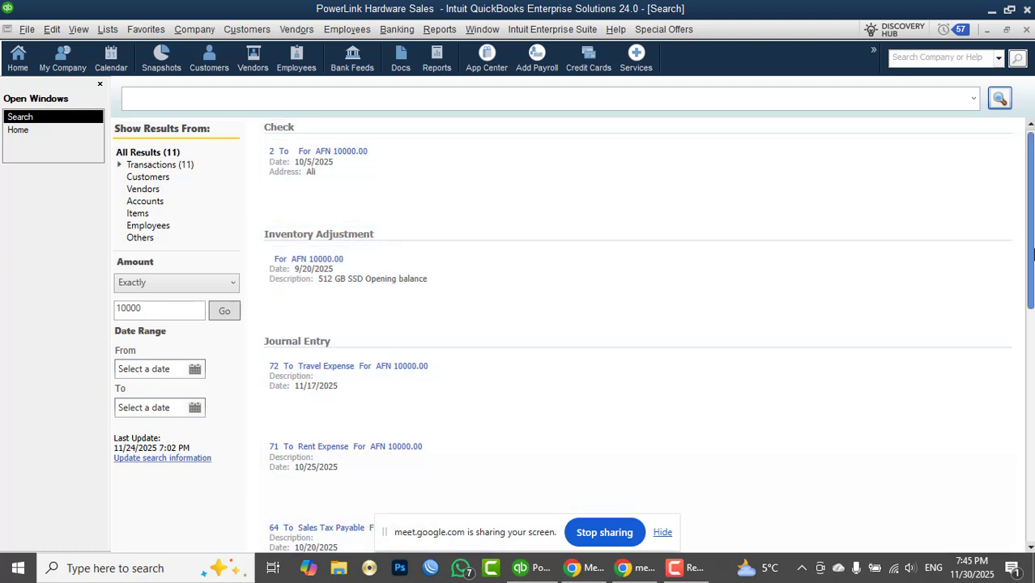
Look through the search results, expand the Transactions category to see its transaction types, and close the Search window.
left_click_drag(1032, 255, 1031, 462)
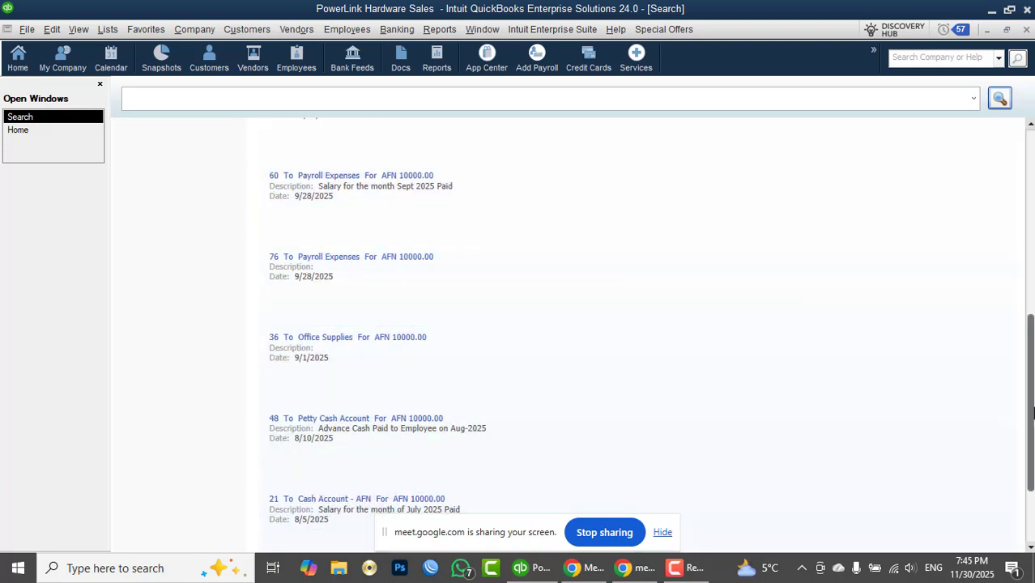
left_click_drag(1032, 389, 1032, 192)
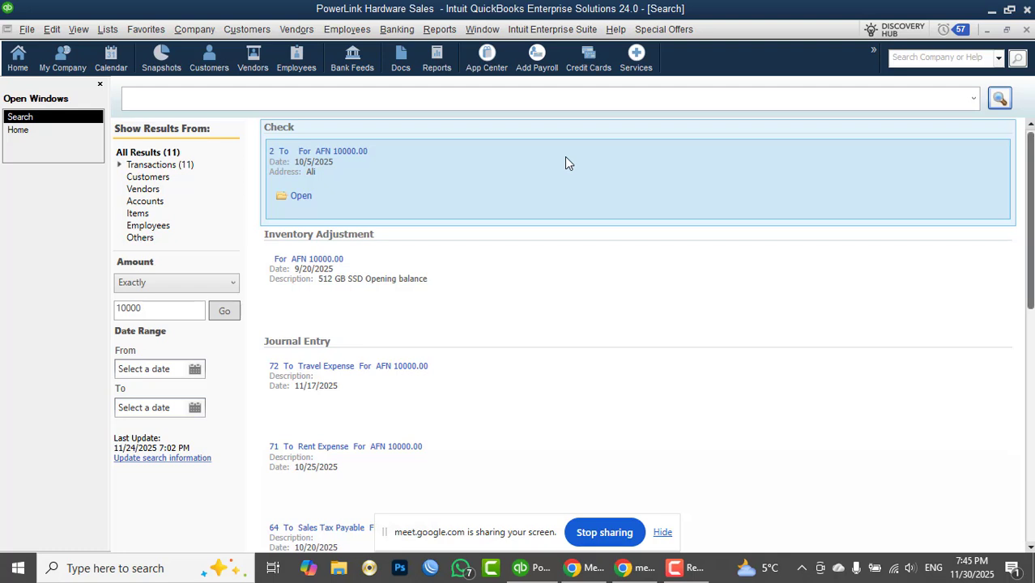
left_click(119, 166)
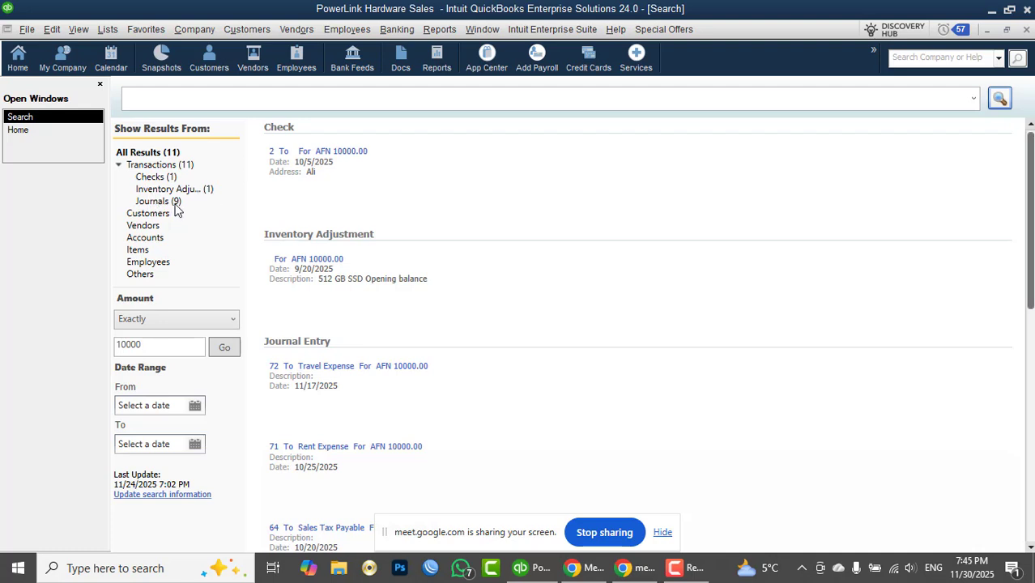
left_click(1027, 30)
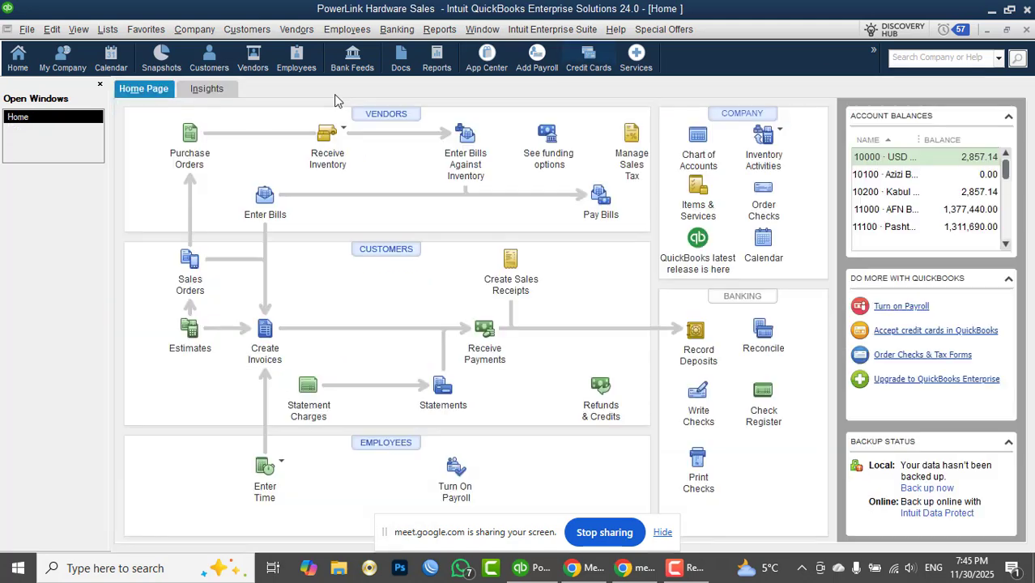
Open Preferences and examine the company-level Accounting settings.
left_click(51, 29)
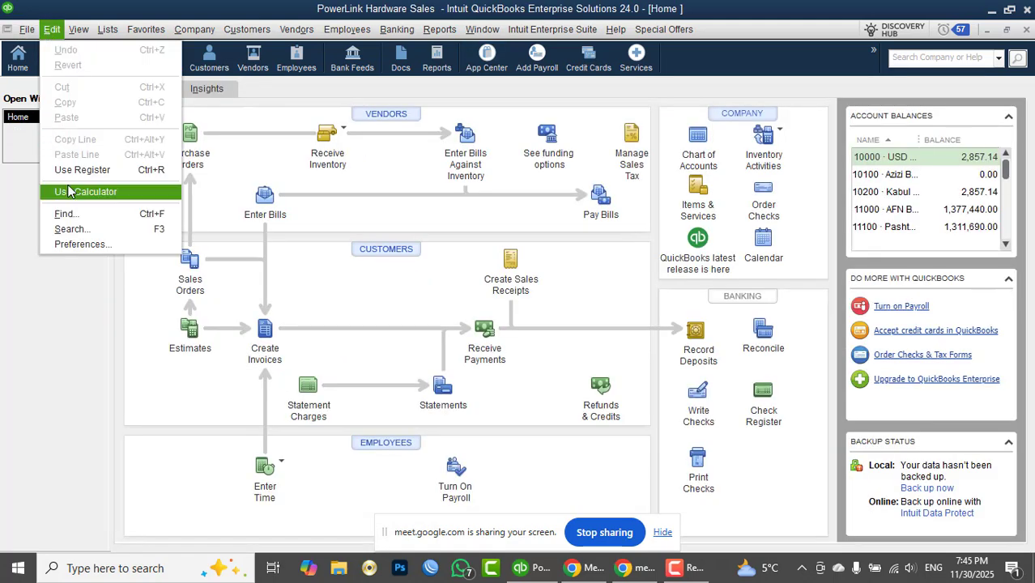
left_click(85, 245)
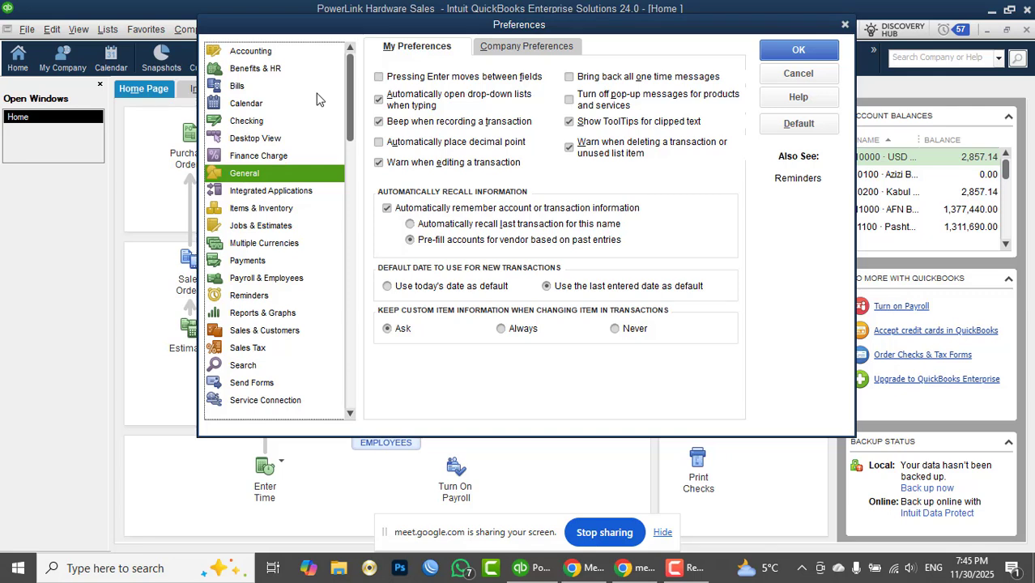
left_click(269, 52)
left_click(503, 52)
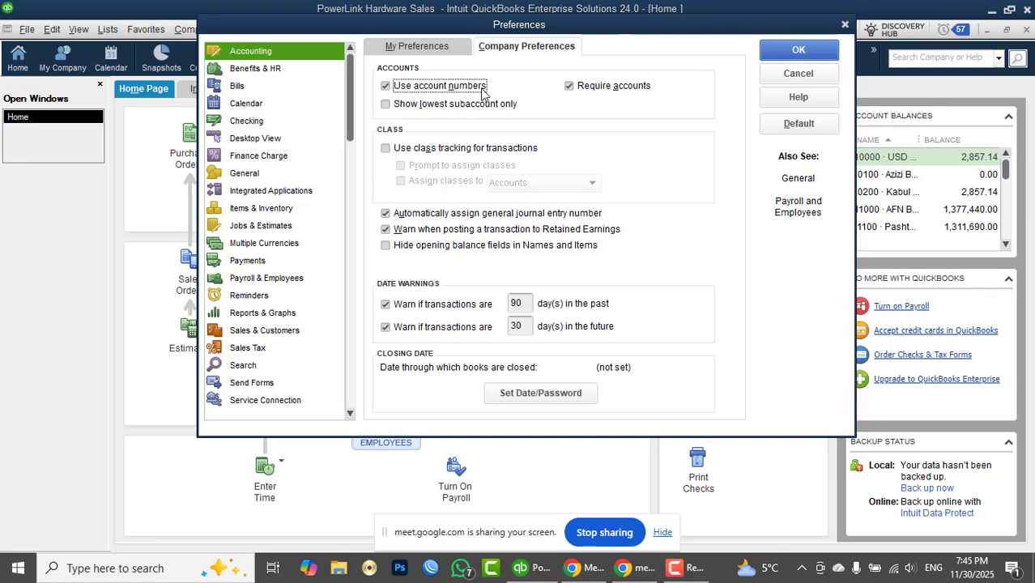
Review the company preferences for Items & Inventory, Multiple Currencies and Payments, then close Preferences without saving.
left_click(258, 211)
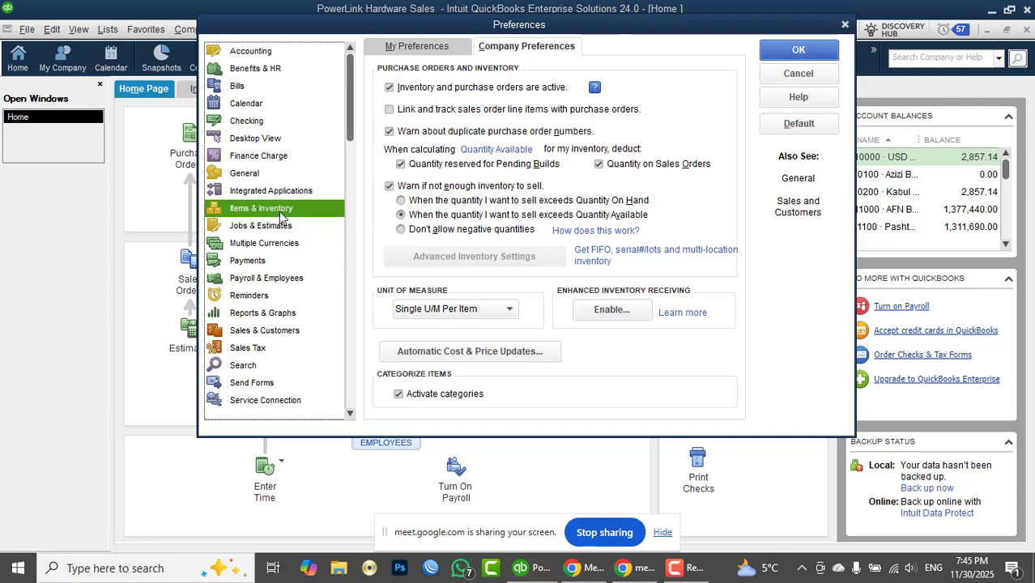
left_click(258, 245)
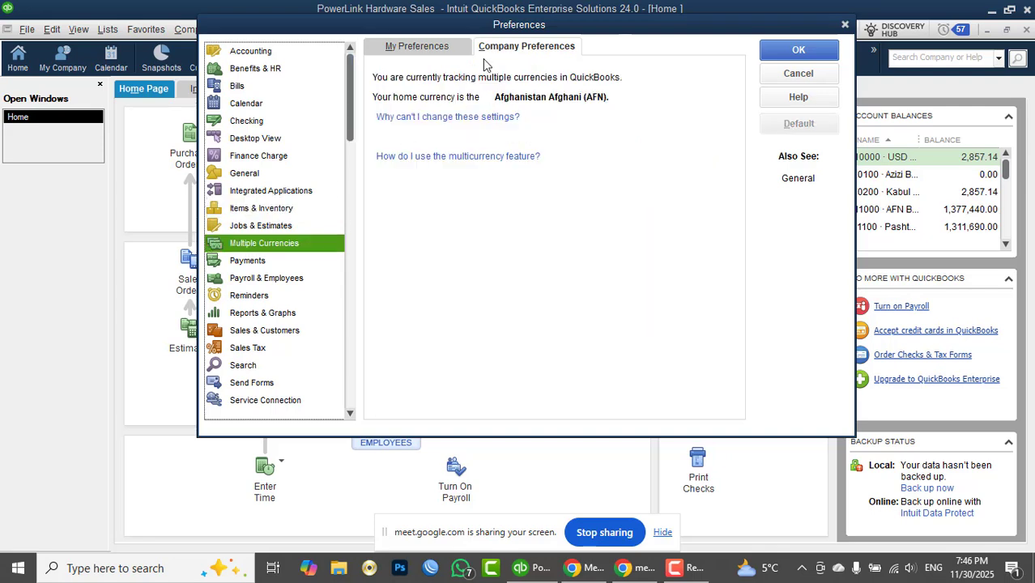
left_click(245, 262)
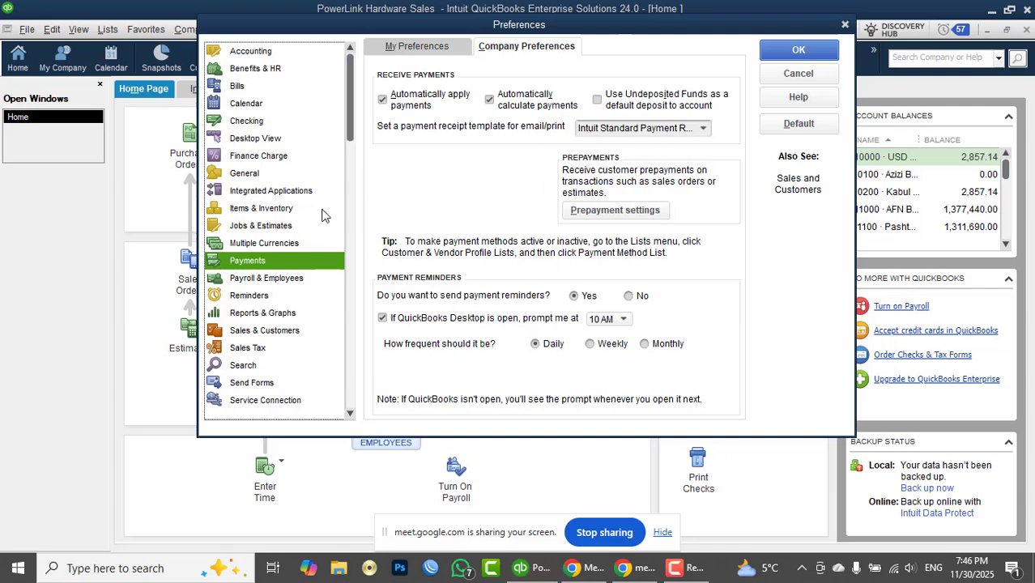
scroll(339, 349, "down", 2)
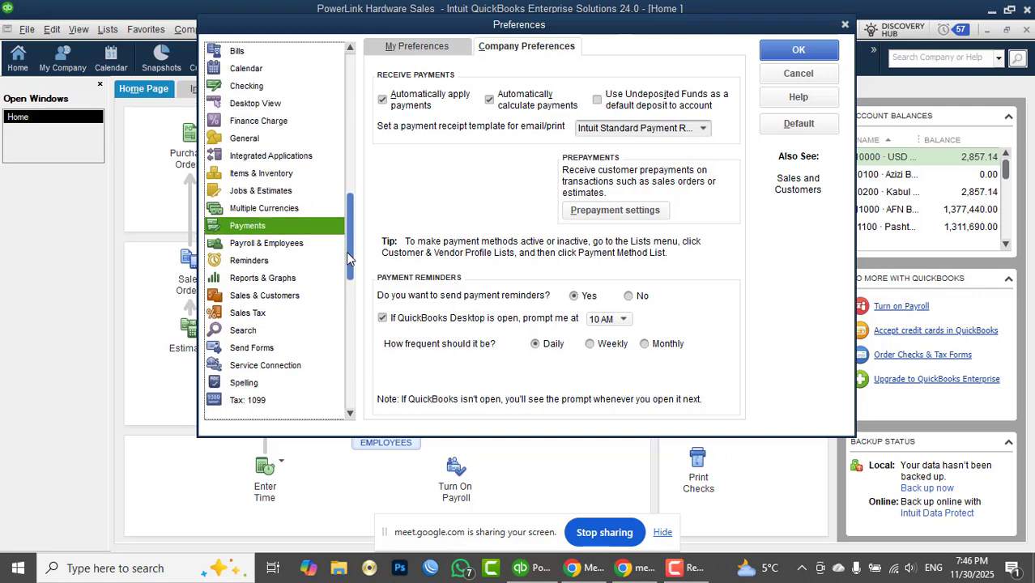
scroll(340, 349, "down", 1)
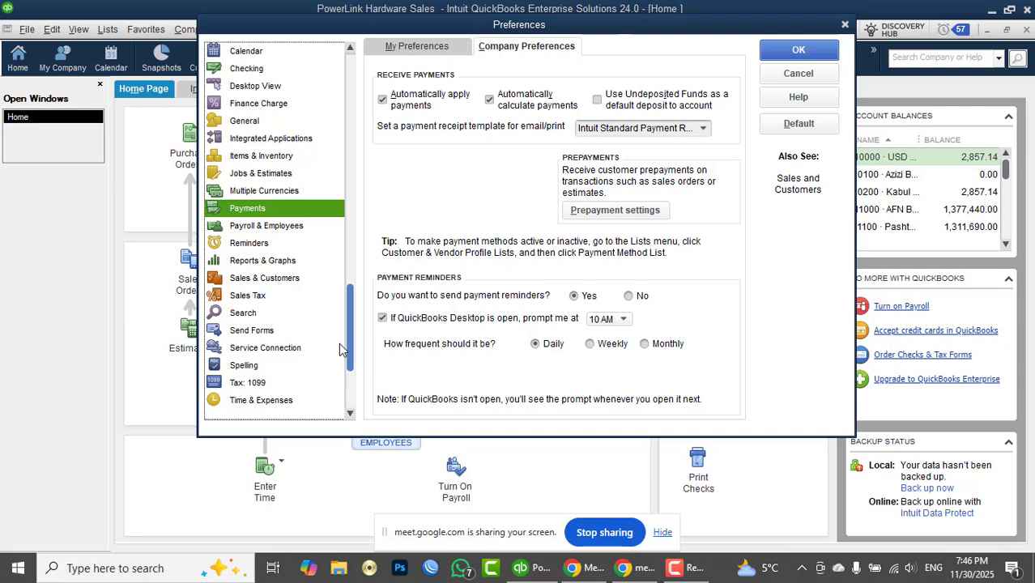
left_click_drag(347, 344, 349, 156)
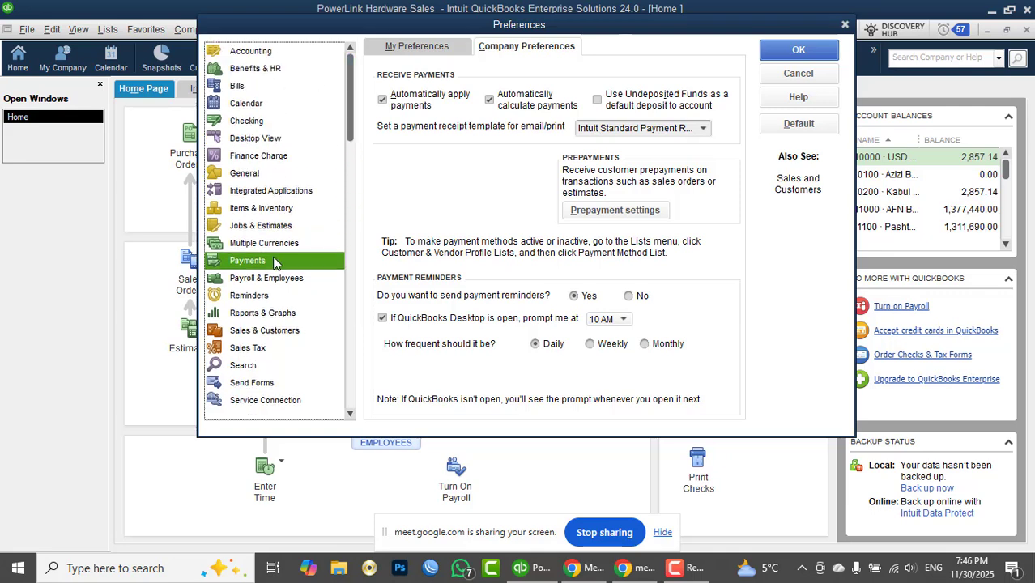
left_click(766, 75)
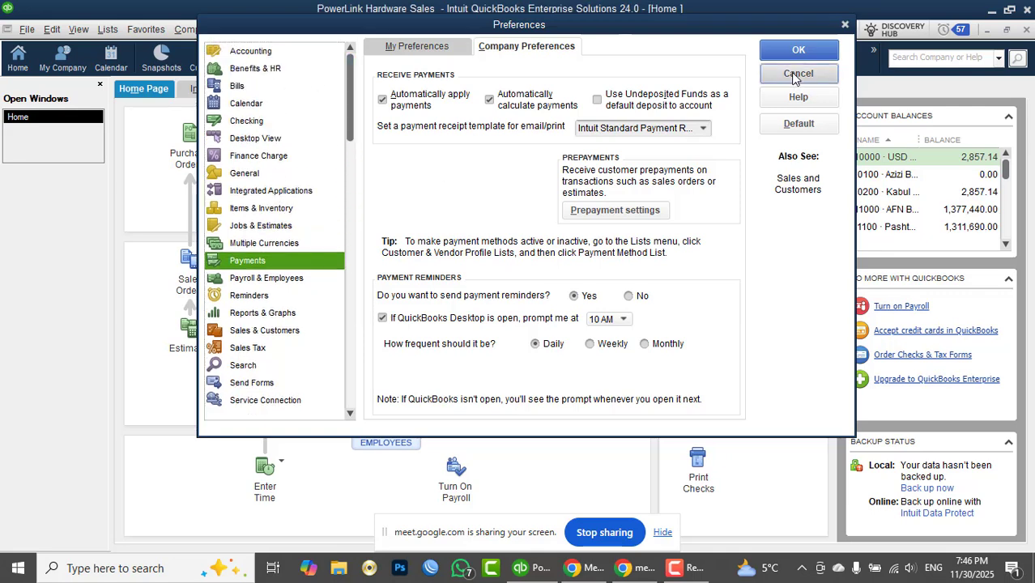
Minimize the QuickBooks window to return to the desktop.
left_click(72, 33)
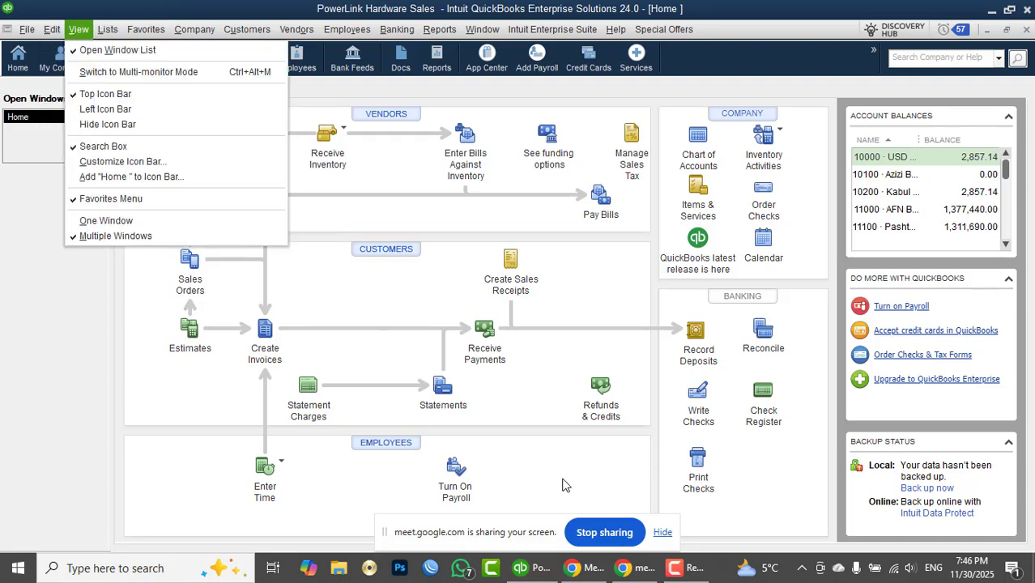
left_click(541, 569)
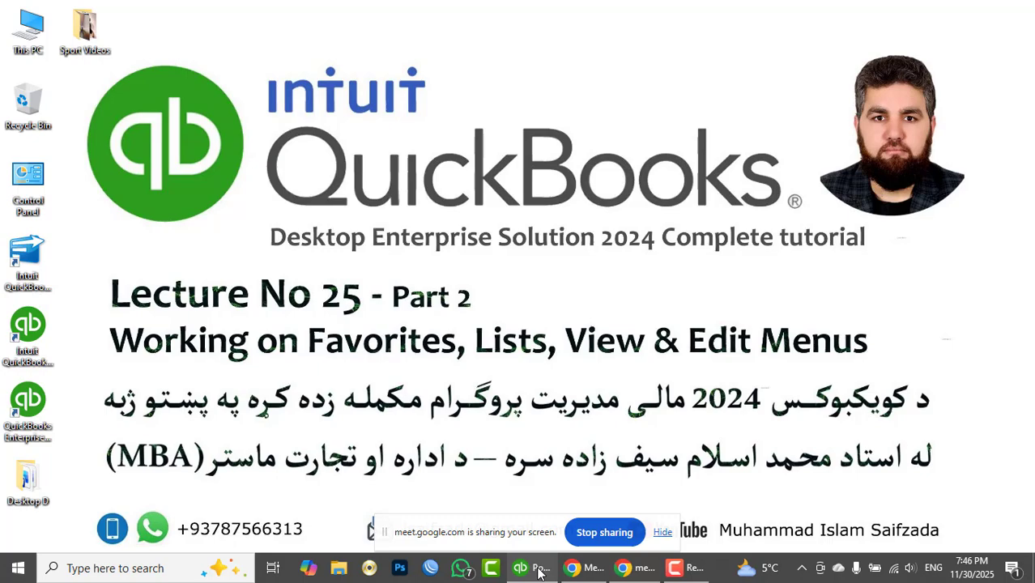
right_click(548, 286)
left_click(578, 333)
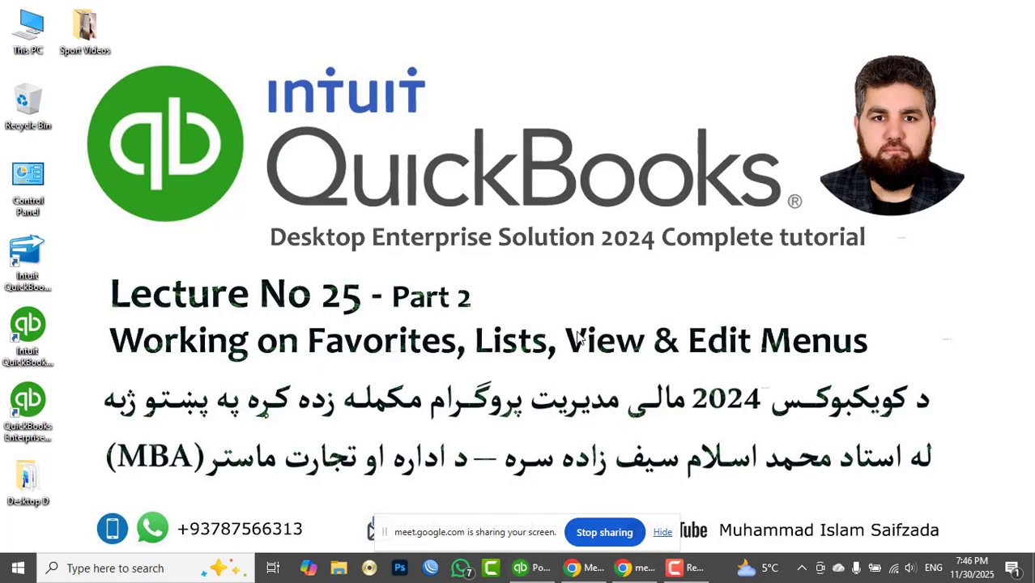